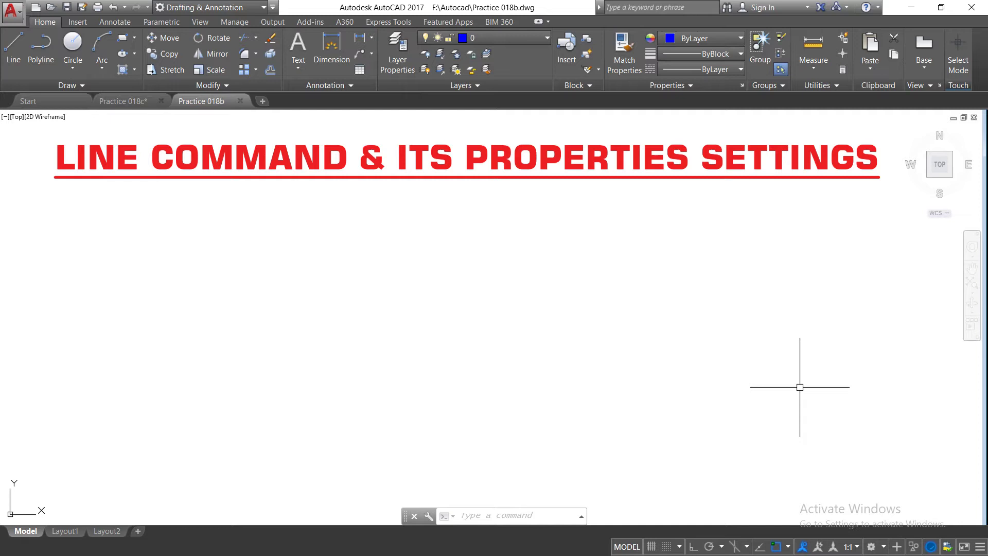
Draw a horizontal line at left and a diagonal line rising to the upper right.
{"action": "left_click", "coordinate": [14, 49]}
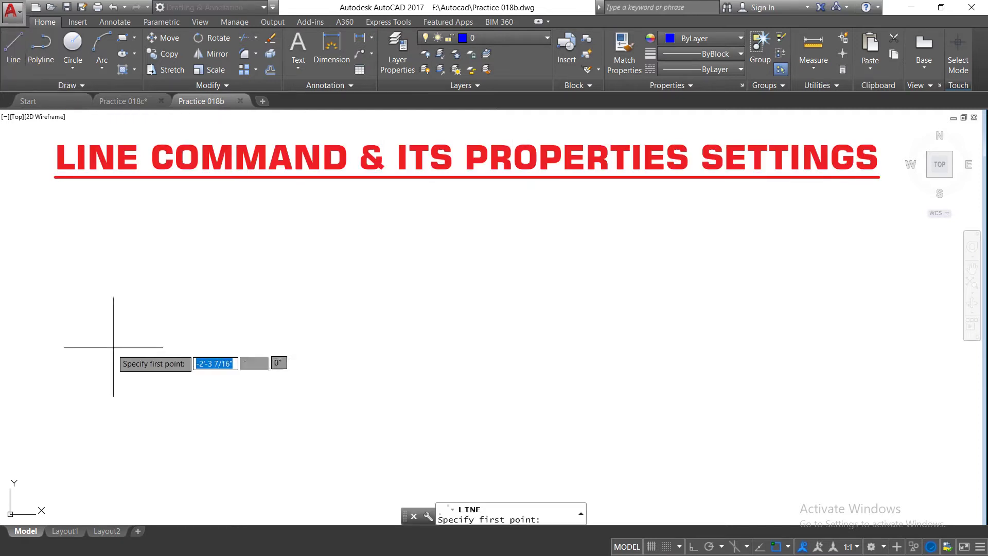
{"action": "left_click", "coordinate": [63, 346]}
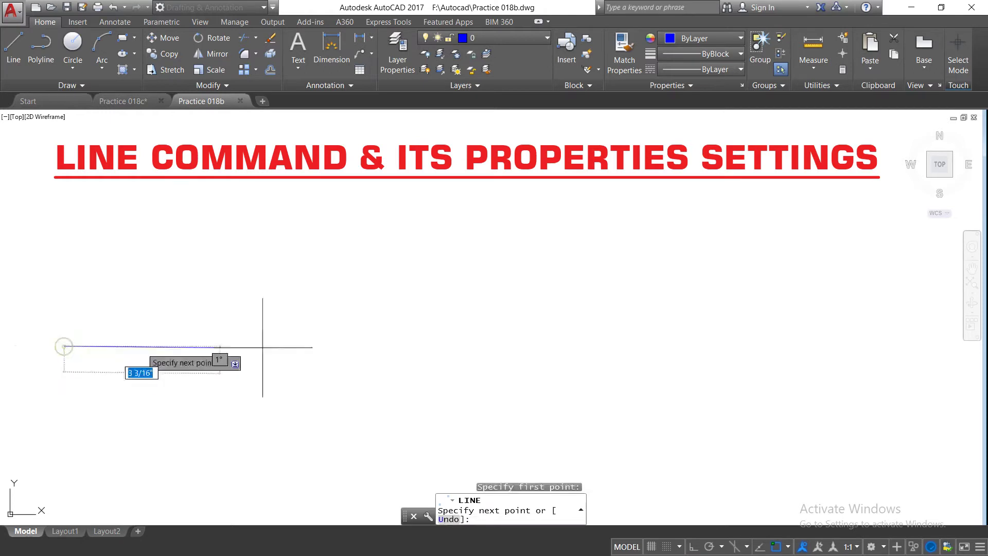
{"action": "left_click", "coordinate": [338, 345]}
{"action": "right_click", "coordinate": [338, 346]}
{"action": "left_click", "coordinate": [353, 355]}
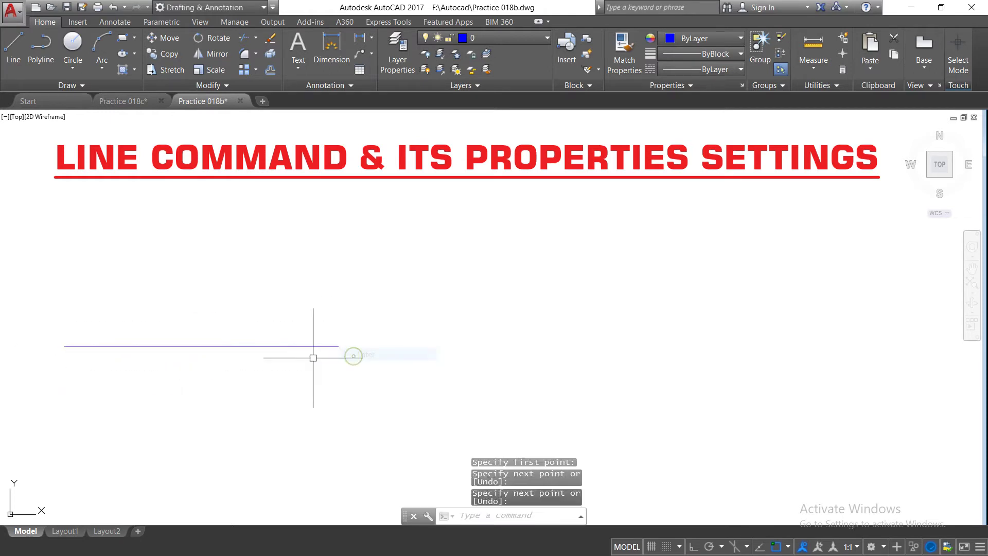
{"action": "left_click", "coordinate": [14, 49]}
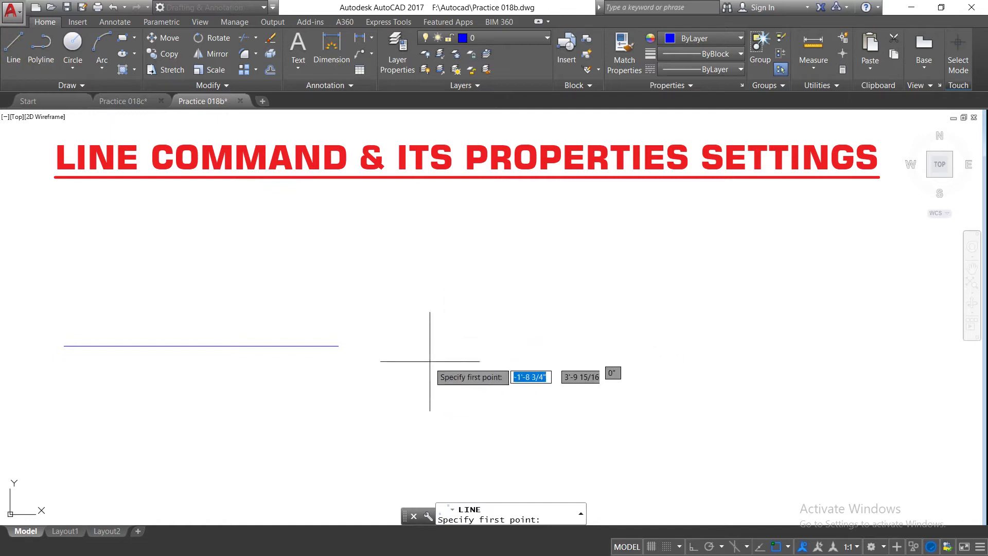
{"action": "left_click", "coordinate": [421, 375]}
{"action": "left_click", "coordinate": [612, 225]}
{"action": "right_click", "coordinate": [614, 225]}
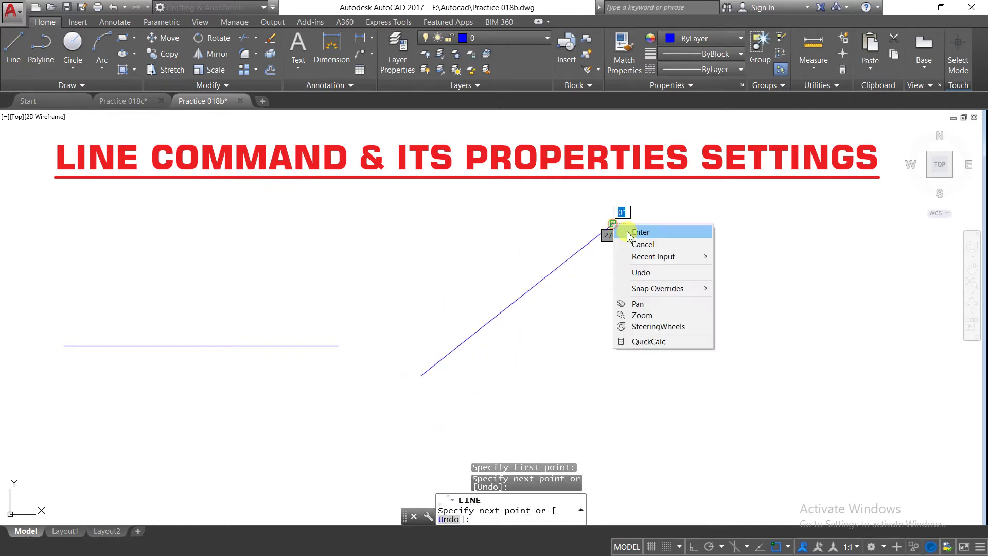
{"action": "left_click", "coordinate": [628, 231]}
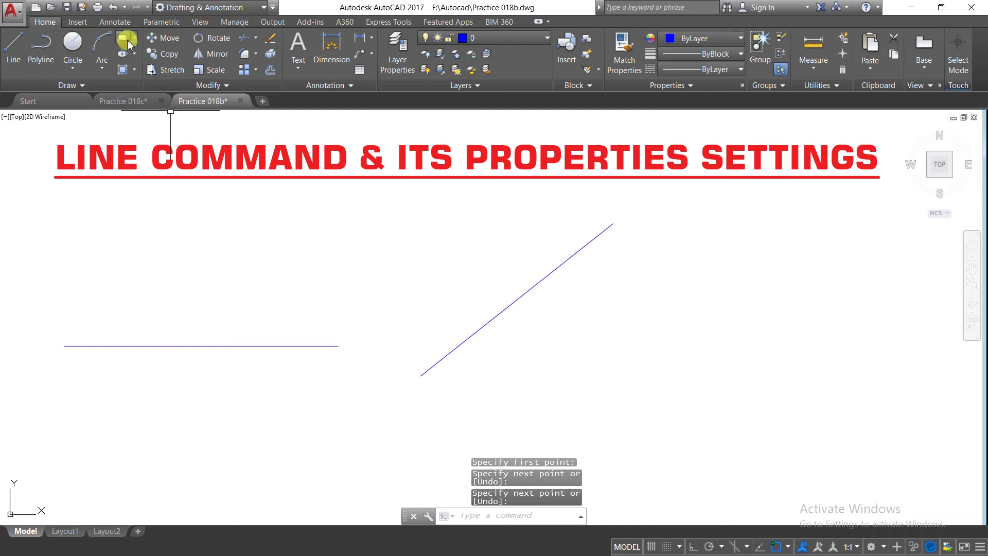
Draw a square on the right and a long thin rectangle along the bottom.
{"action": "left_click", "coordinate": [124, 41]}
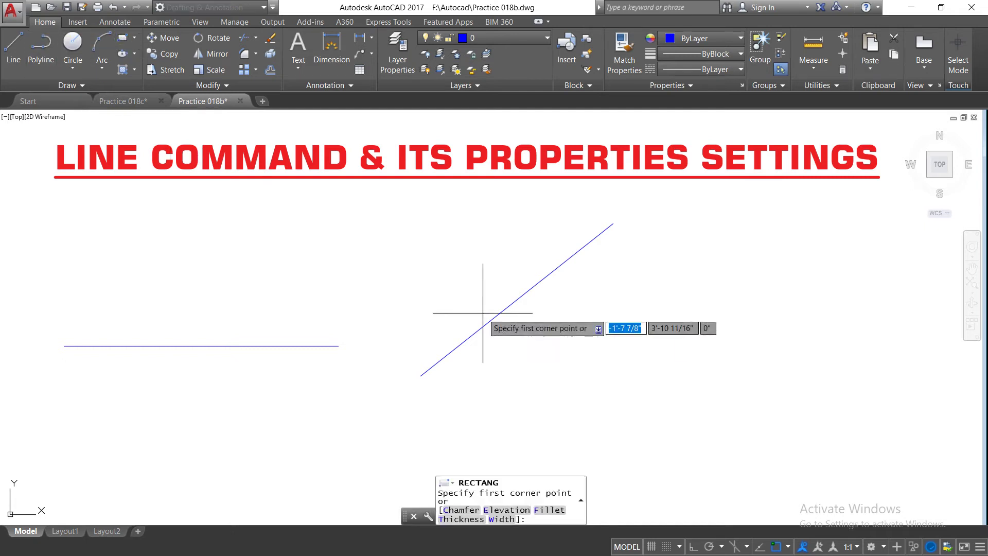
{"action": "left_click", "coordinate": [692, 272]}
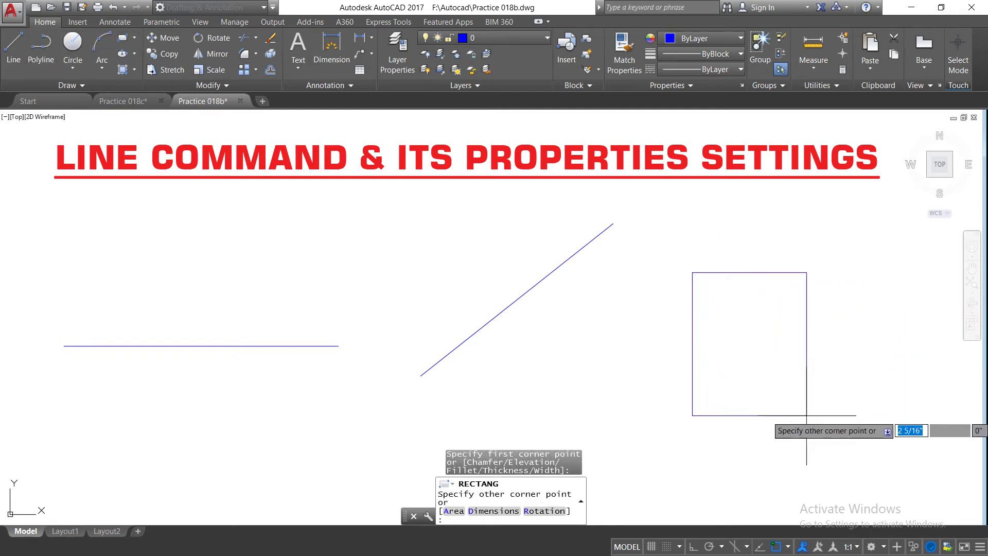
{"action": "left_click", "coordinate": [832, 420]}
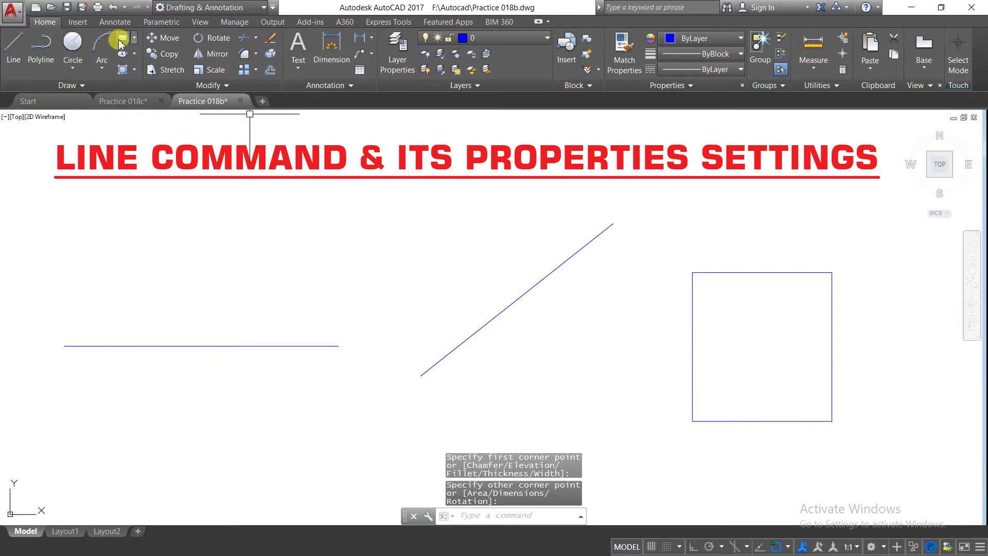
{"action": "key", "text": "Return"}
{"action": "left_click", "coordinate": [92, 440]}
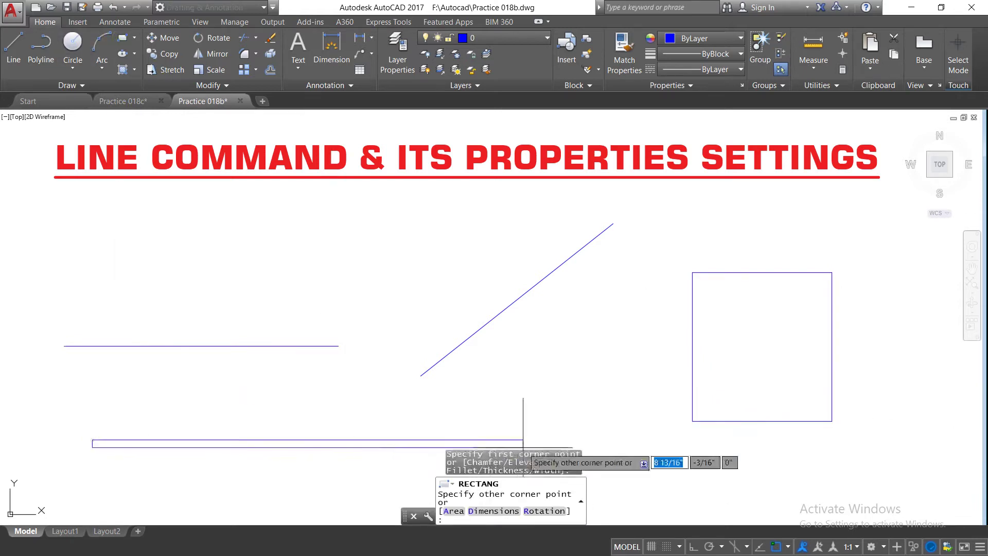
{"action": "left_click", "coordinate": [610, 478]}
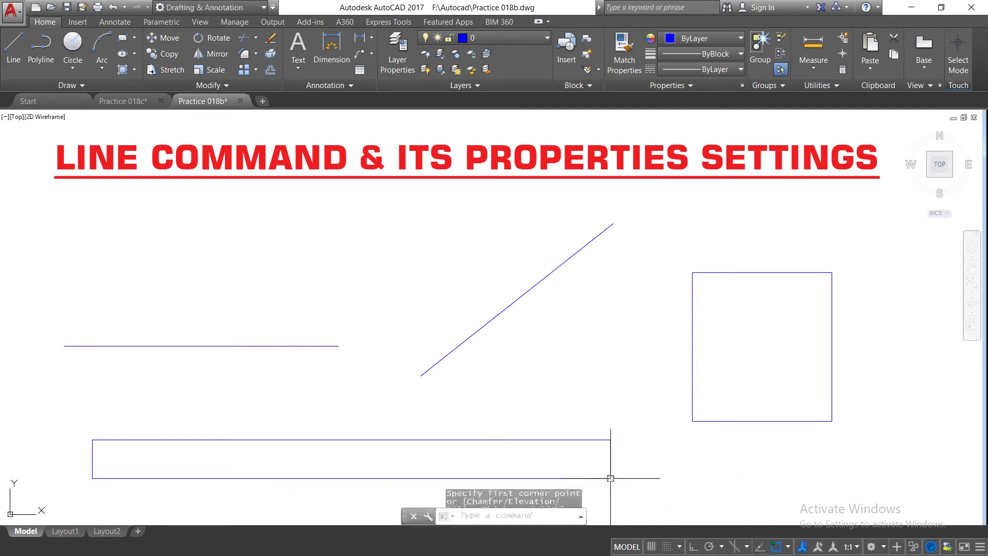
Zoom out and draw a long horizontal line beneath the shapes with Ortho on.
{"action": "scroll", "coordinate": [278, 211], "scroll_direction": "down", "scroll_amount": 2}
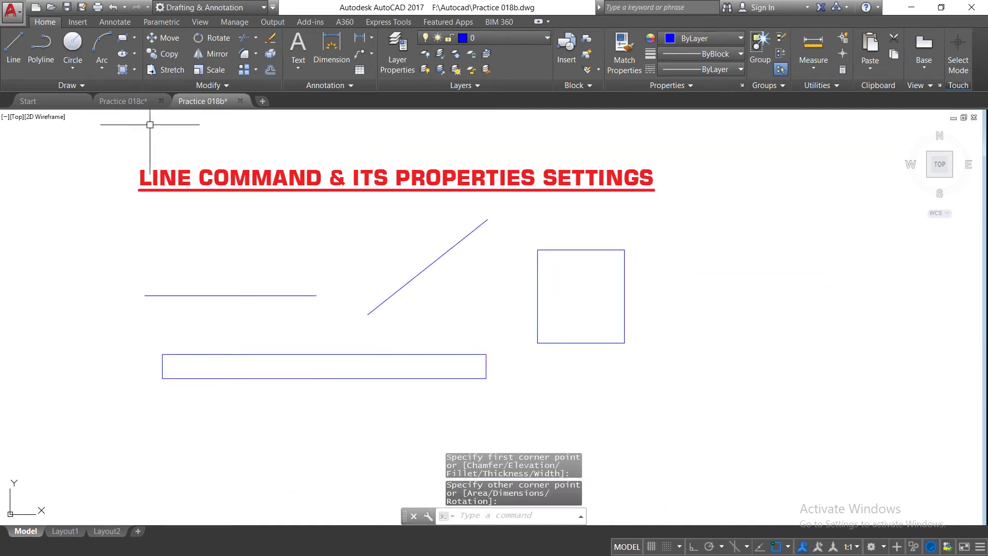
{"action": "left_click", "coordinate": [14, 49]}
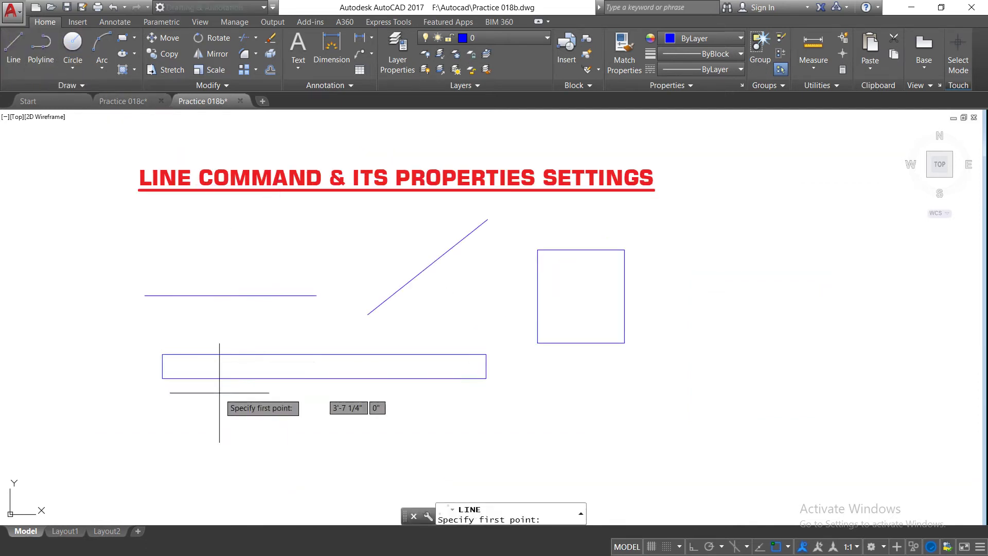
{"action": "left_click", "coordinate": [170, 441]}
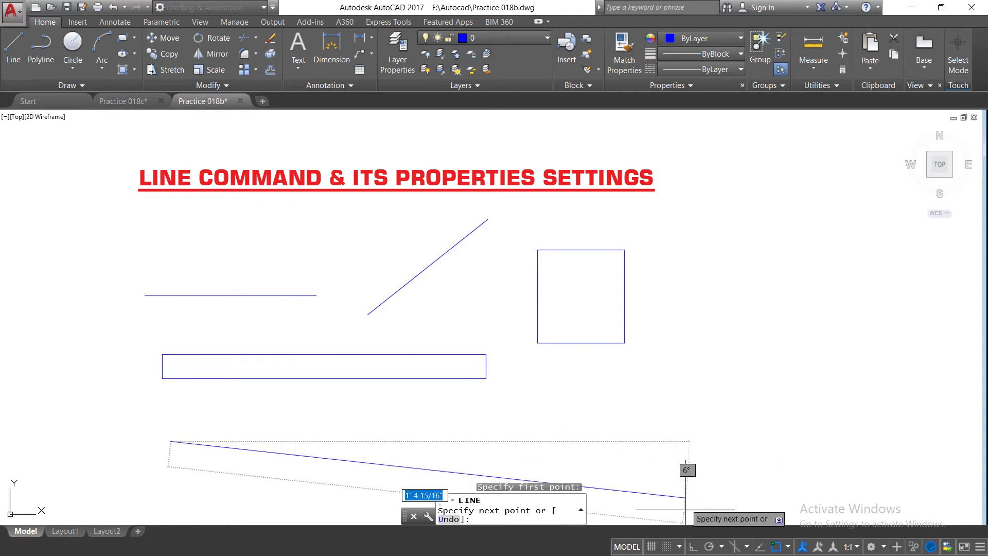
{"action": "left_click", "coordinate": [693, 547]}
{"action": "left_click", "coordinate": [647, 431]}
{"action": "right_click", "coordinate": [647, 432]}
{"action": "left_click", "coordinate": [657, 435]}
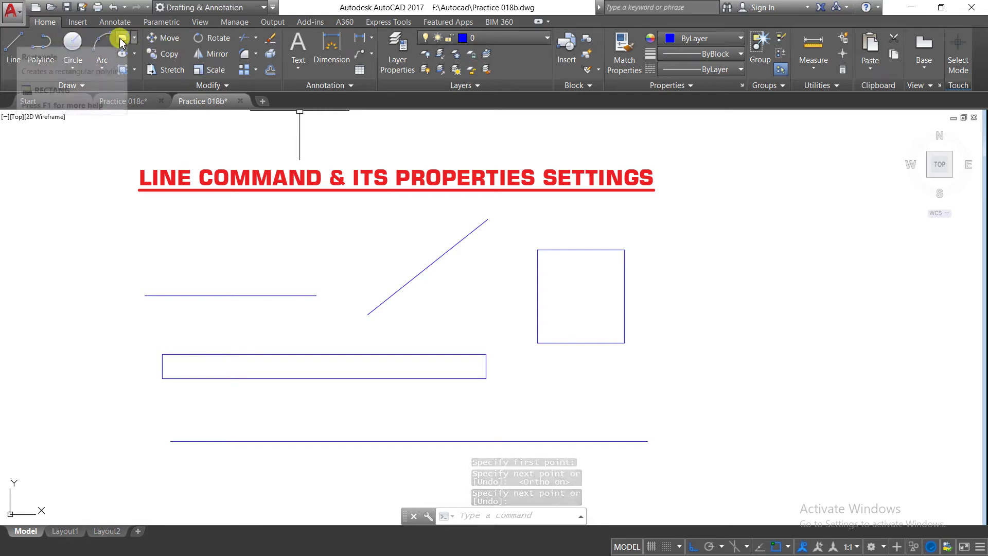
Window-select all five shapes for copying and pick the copy base point.
{"action": "left_click", "coordinate": [171, 55]}
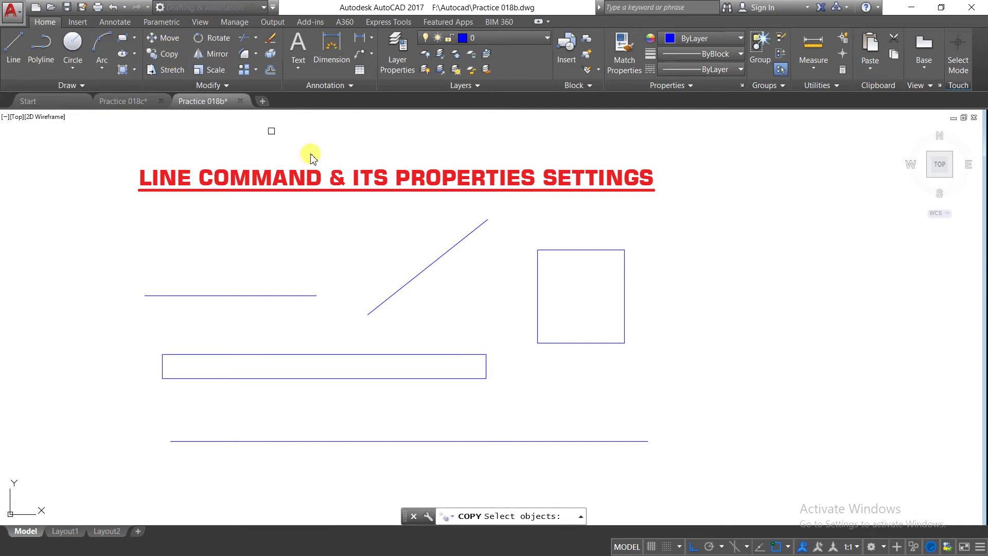
{"action": "left_click", "coordinate": [743, 484]}
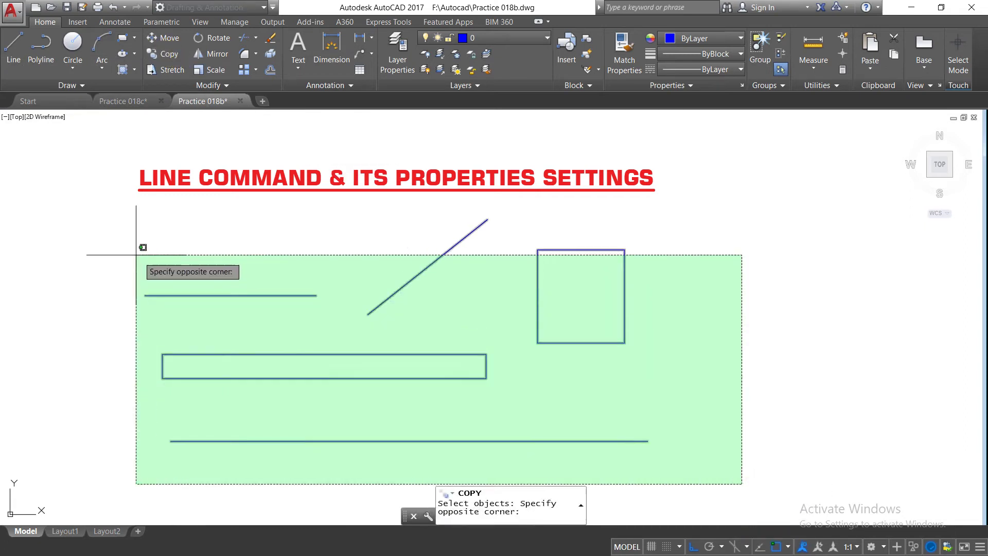
{"action": "left_click", "coordinate": [103, 218]}
{"action": "key", "text": "Return"}
{"action": "left_click", "coordinate": [126, 231]}
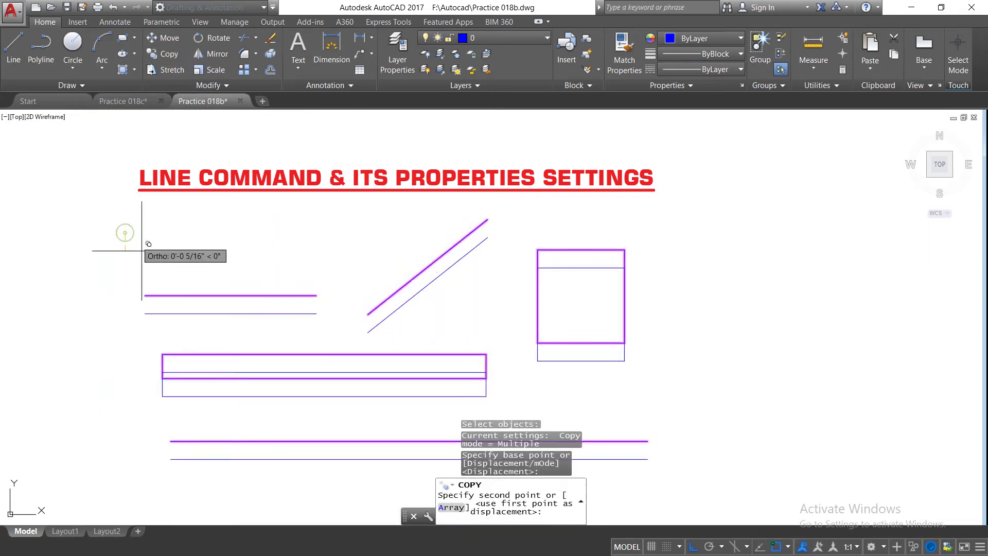
Place copies of the group to the right, left and lower left, with Ortho off.
{"action": "scroll", "coordinate": [139, 252], "scroll_direction": "down", "scroll_amount": 2}
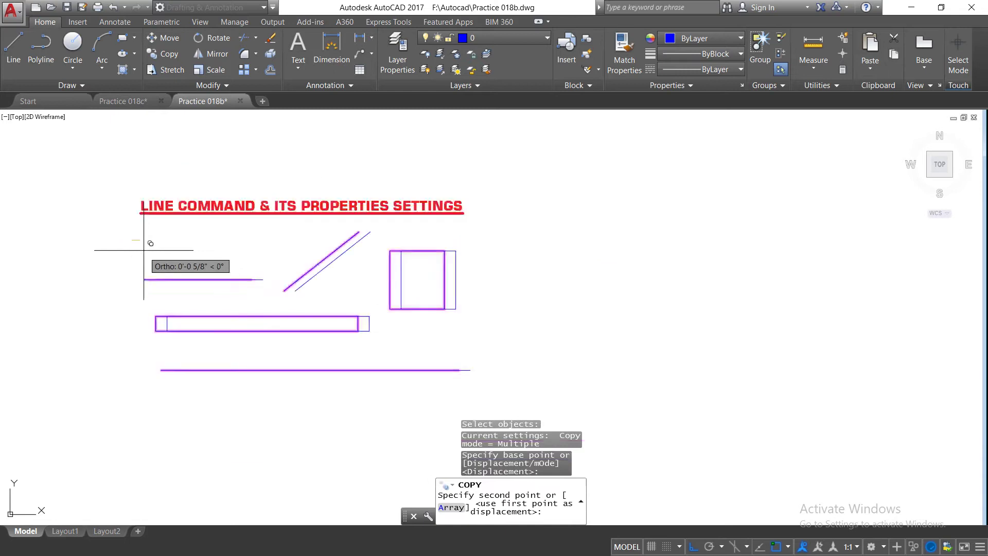
{"action": "left_click", "coordinate": [475, 253]}
{"action": "scroll", "coordinate": [453, 268], "scroll_direction": "down", "scroll_amount": 3}
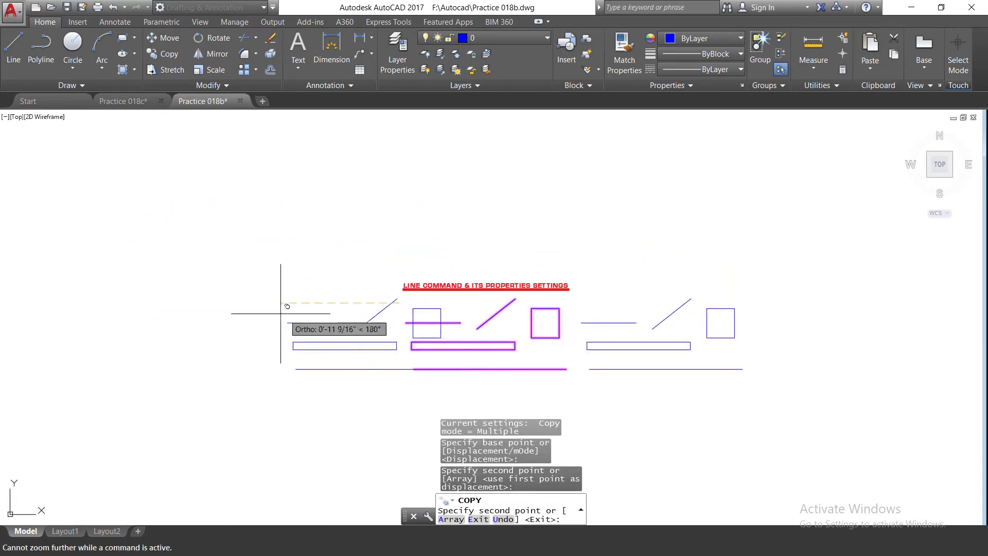
{"action": "left_click", "coordinate": [210, 288]}
{"action": "scroll", "coordinate": [210, 288], "scroll_direction": "down", "scroll_amount": 2}
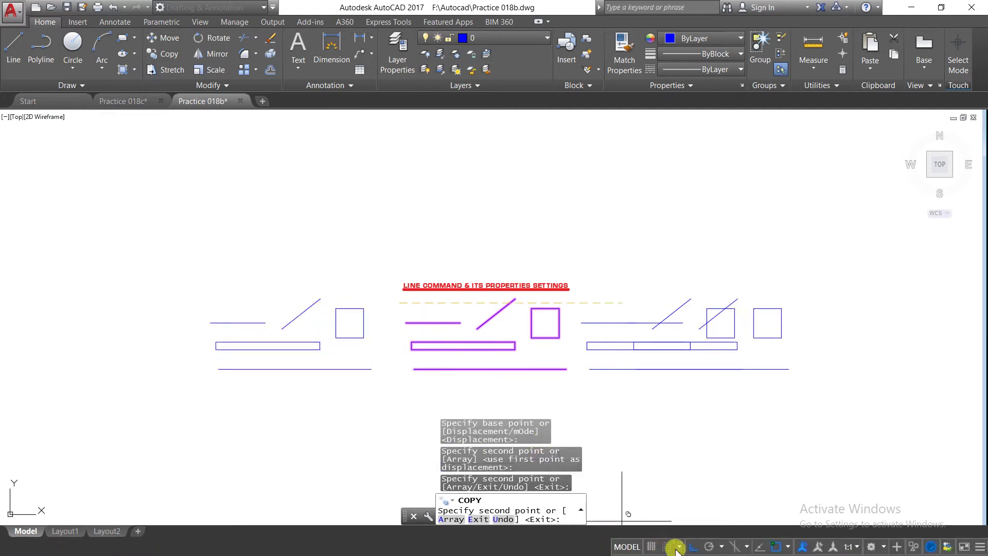
{"action": "left_click", "coordinate": [676, 549]}
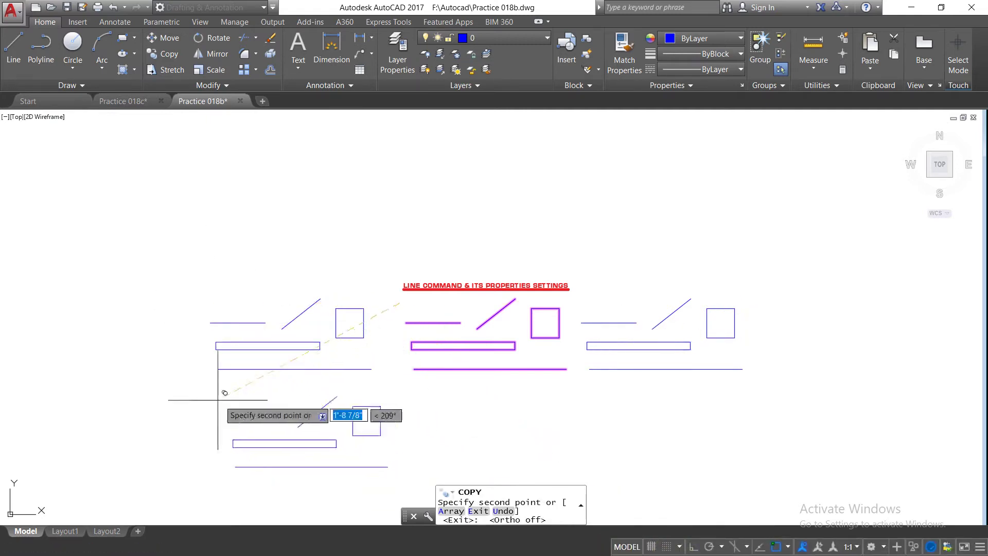
{"action": "left_click", "coordinate": [203, 394]}
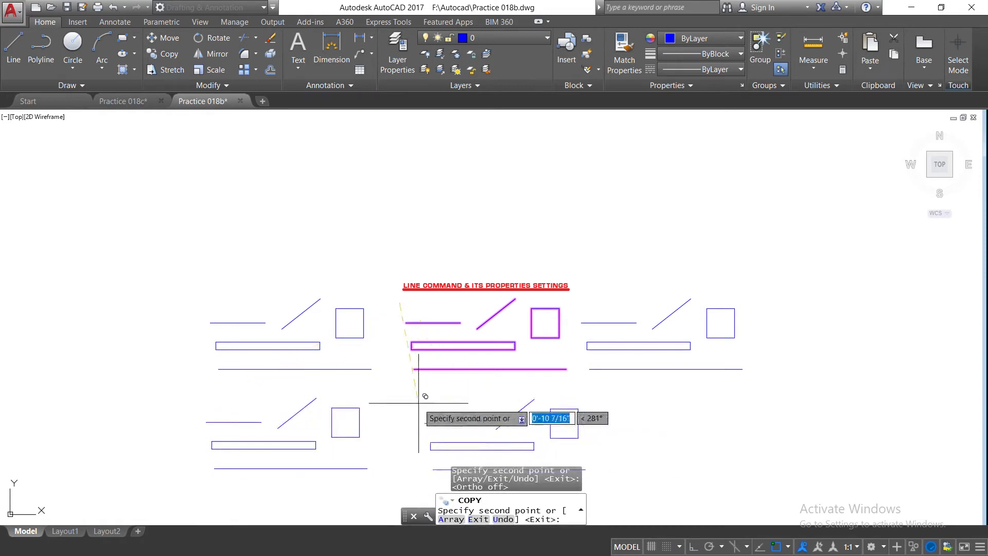
{"action": "right_click", "coordinate": [597, 401]}
{"action": "left_click", "coordinate": [617, 249]}
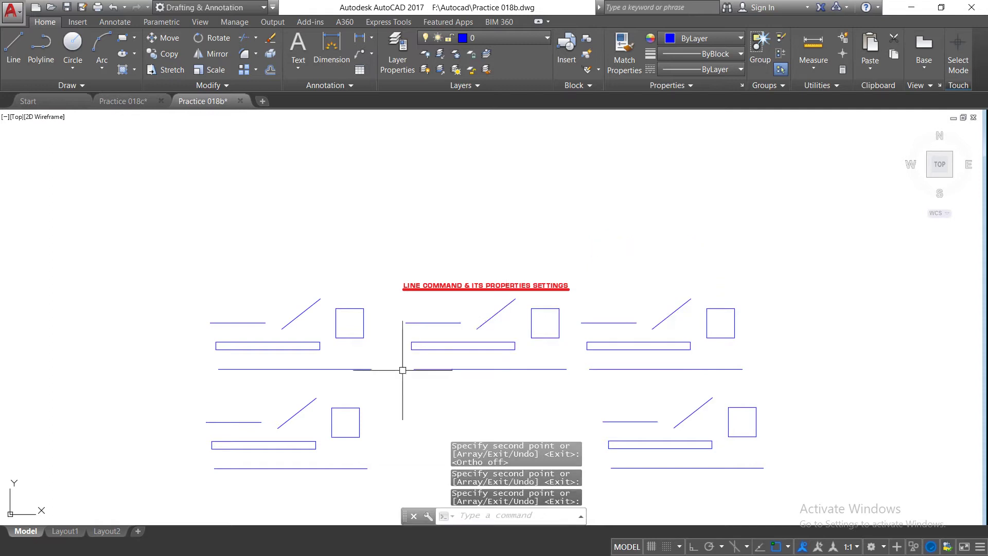
{"action": "scroll", "coordinate": [403, 370], "scroll_direction": "down", "scroll_amount": 3}
{"action": "scroll", "coordinate": [381, 355], "scroll_direction": "up", "scroll_amount": 3}
{"action": "scroll", "coordinate": [350, 278], "scroll_direction": "up", "scroll_amount": 2}
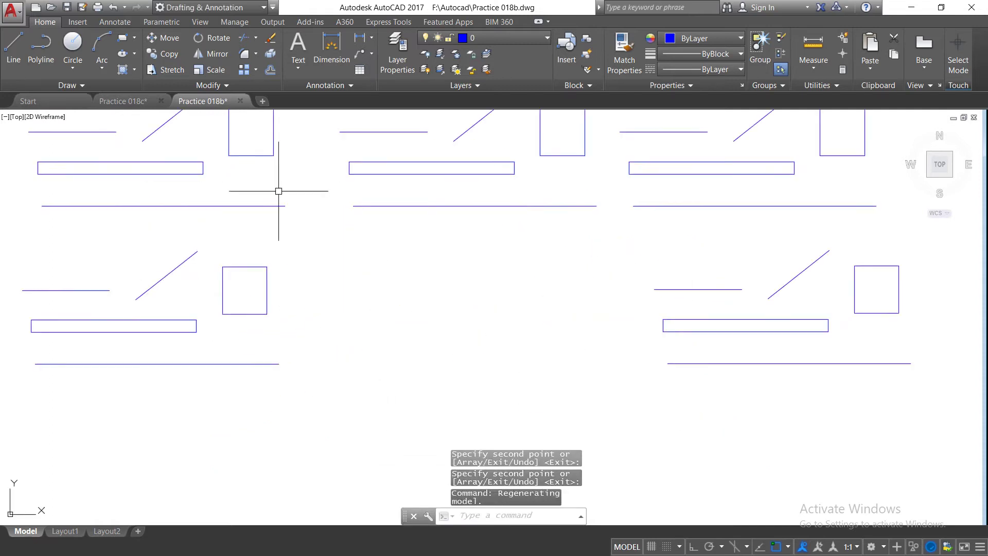
Draw a circle between the lower-row groups.
{"action": "left_click", "coordinate": [77, 49]}
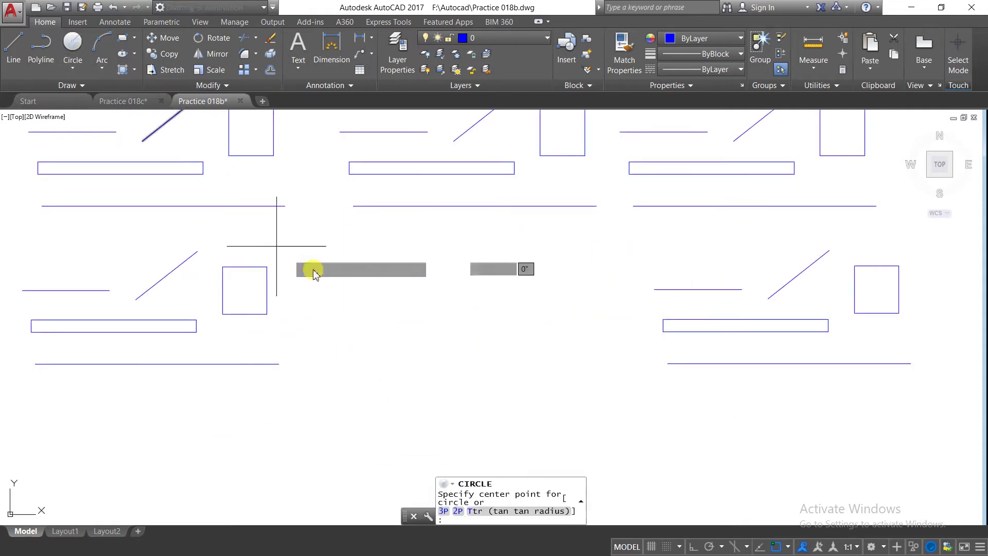
{"action": "left_click", "coordinate": [365, 309]}
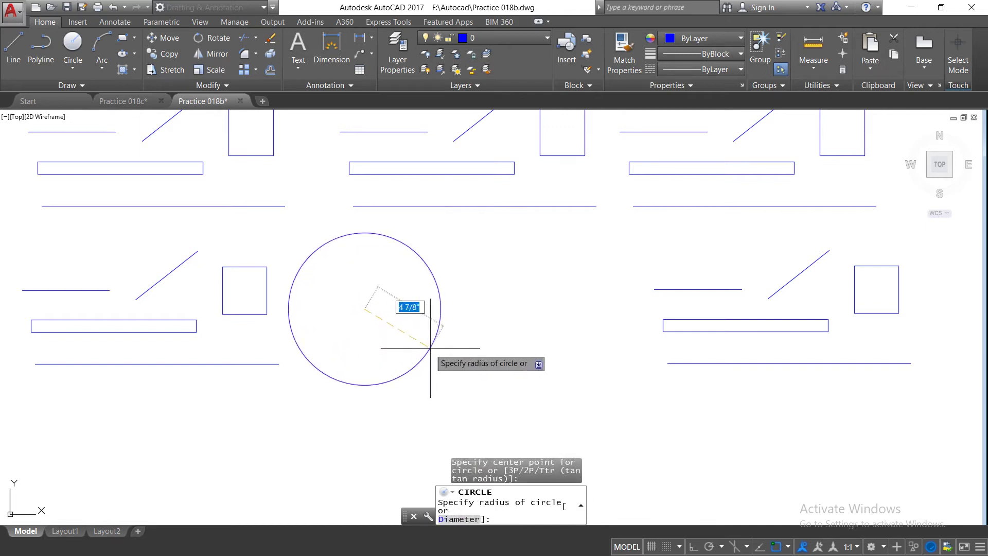
{"action": "left_click", "coordinate": [441, 322]}
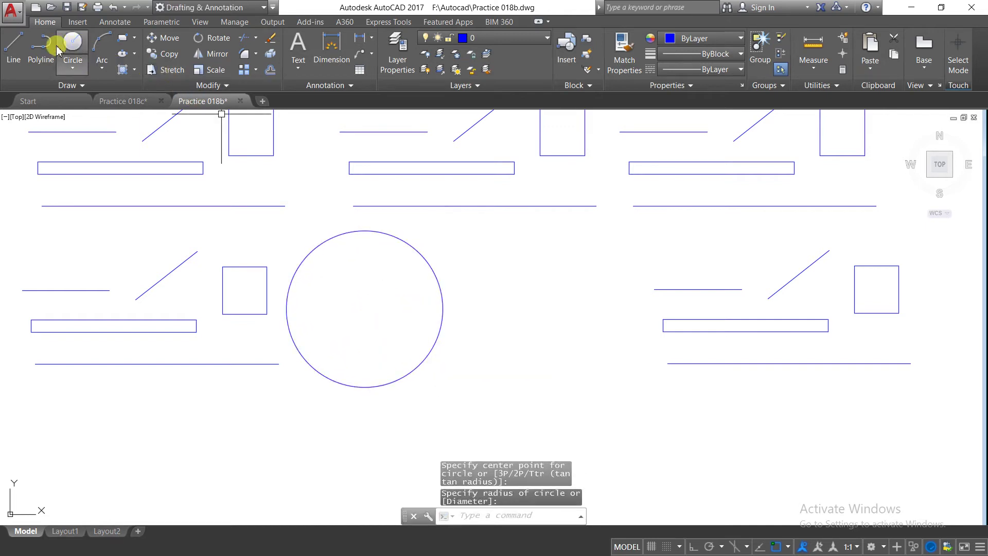
Draw a closed three-line triangle to the right of the circle.
{"action": "left_click", "coordinate": [14, 45]}
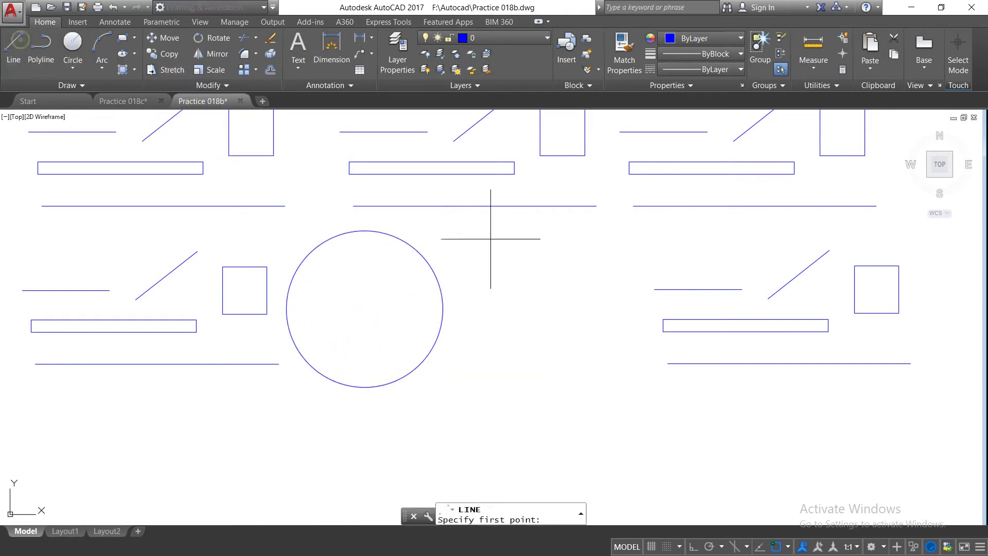
{"action": "left_click", "coordinate": [561, 254]}
{"action": "left_click", "coordinate": [455, 390]}
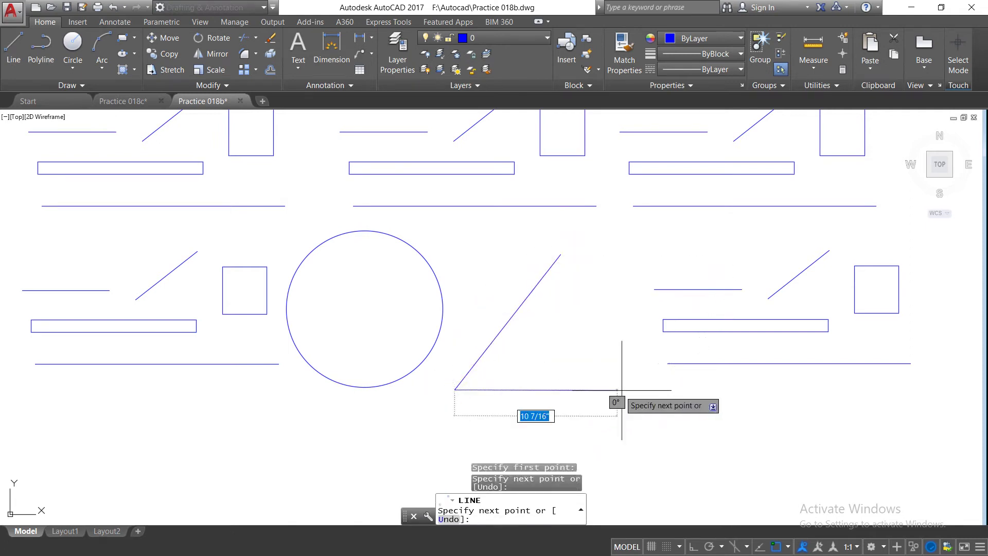
{"action": "left_click", "coordinate": [640, 390]}
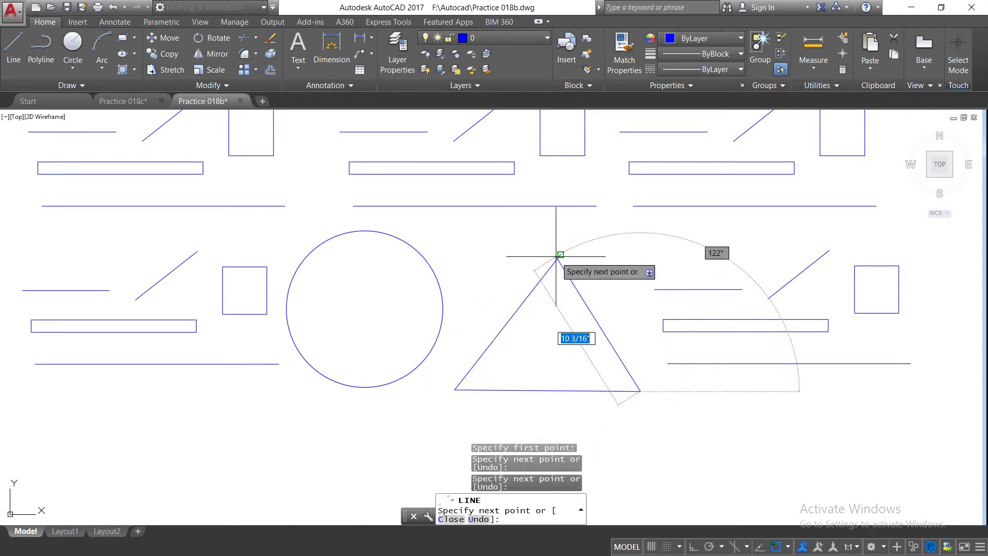
{"action": "left_click", "coordinate": [561, 254]}
{"action": "right_click", "coordinate": [552, 251]}
{"action": "left_click", "coordinate": [555, 261]}
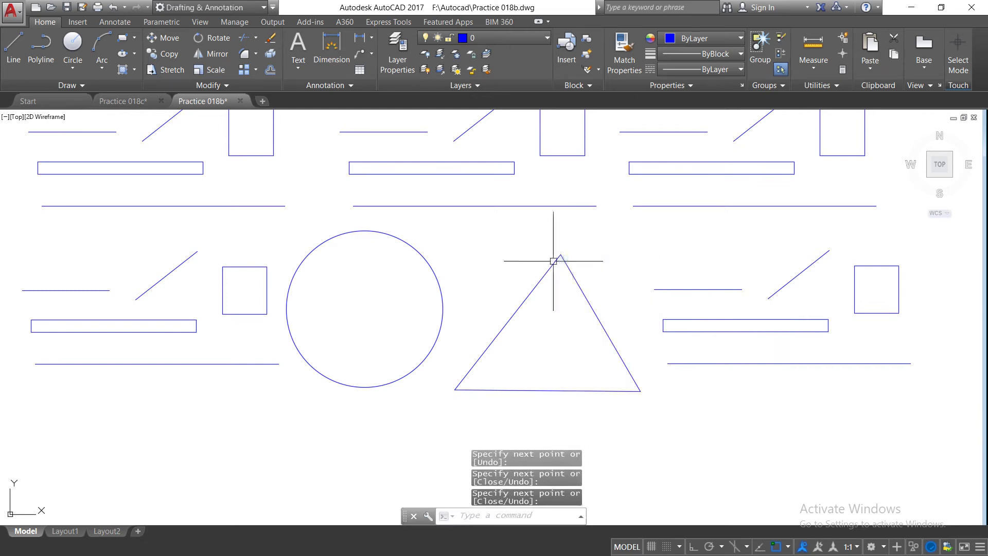
{"action": "scroll", "coordinate": [423, 320], "scroll_direction": "down", "scroll_amount": 2}
{"action": "scroll", "coordinate": [210, 153], "scroll_direction": "up", "scroll_amount": 2}
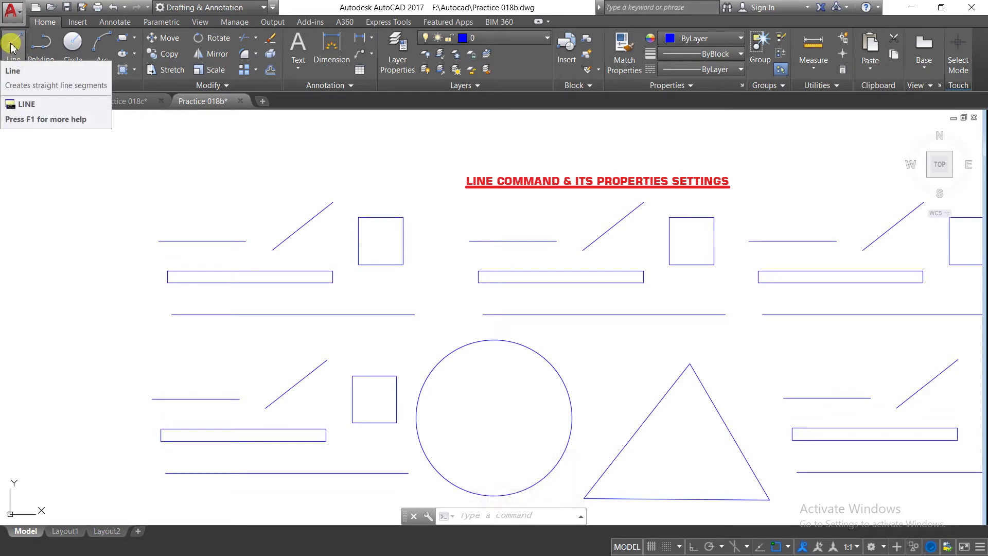
{"action": "mouse_move", "coordinate": [13, 49]}
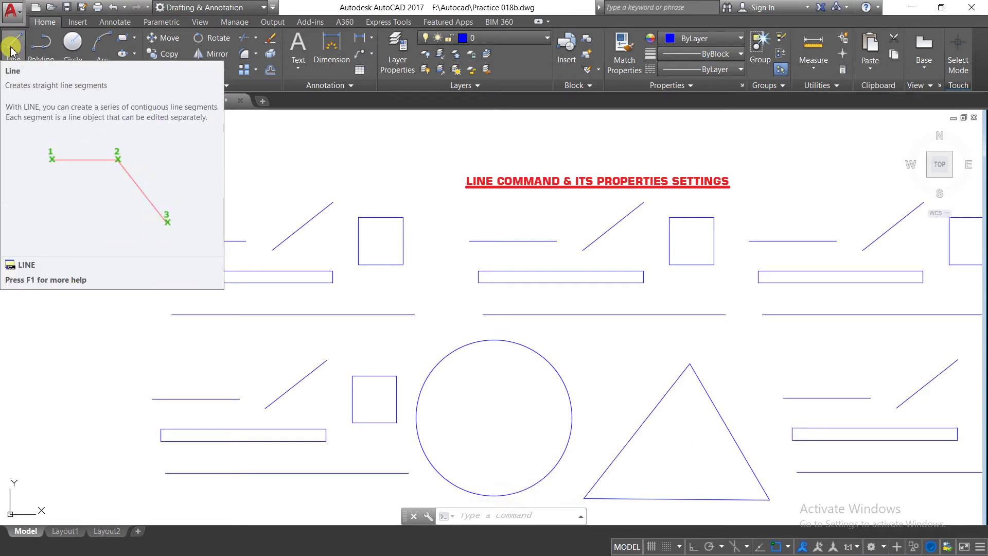
Start the border line at a point below the shapes with Ortho on.
{"action": "left_click", "coordinate": [11, 50]}
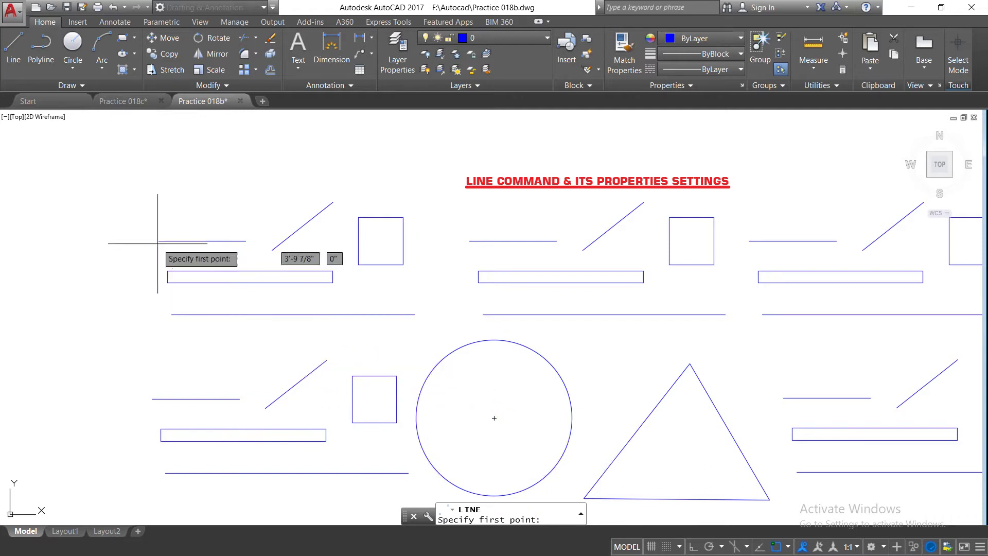
{"action": "scroll", "coordinate": [152, 256], "scroll_direction": "down", "scroll_amount": 2}
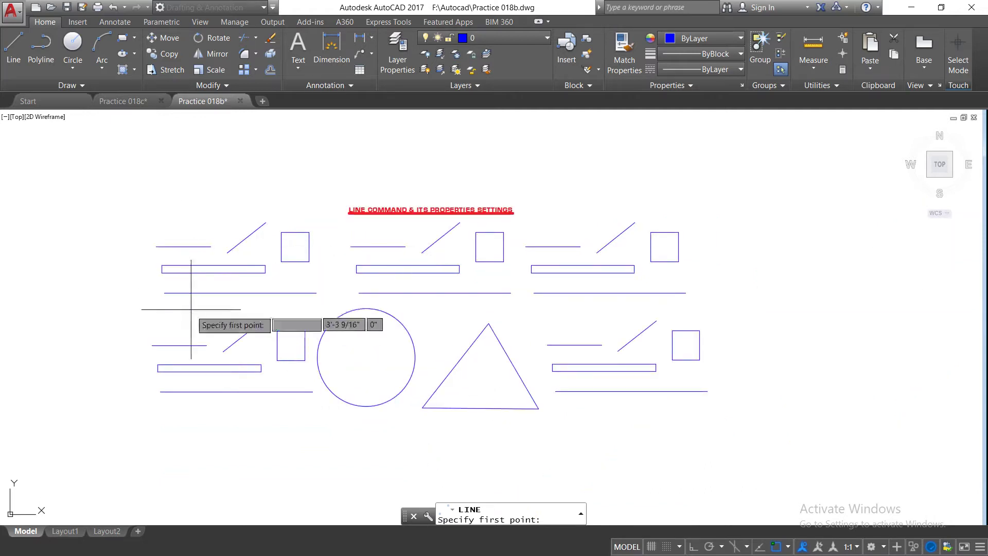
{"action": "scroll", "coordinate": [231, 376], "scroll_direction": "up", "scroll_amount": 3}
{"action": "scroll", "coordinate": [228, 335], "scroll_direction": "down", "scroll_amount": 3}
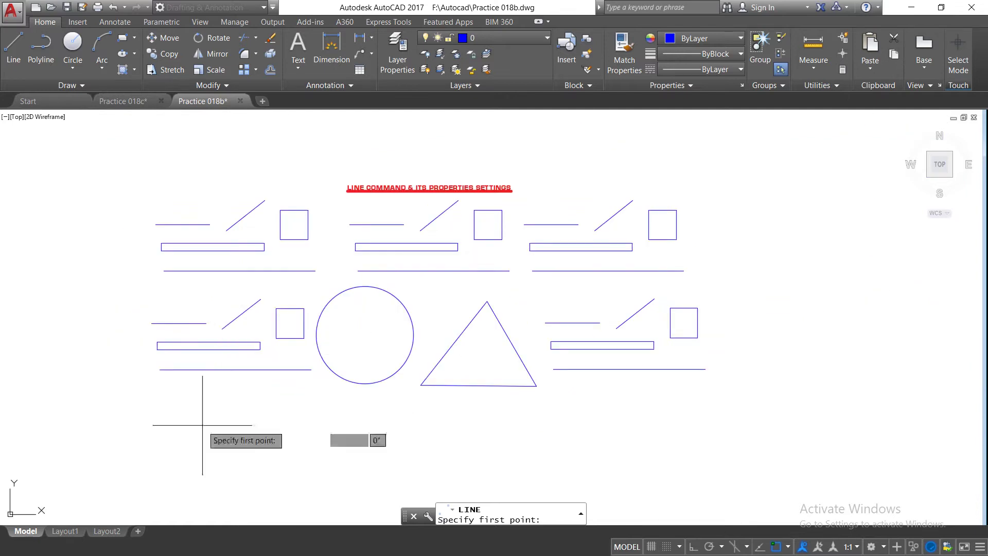
{"action": "left_click", "coordinate": [170, 444]}
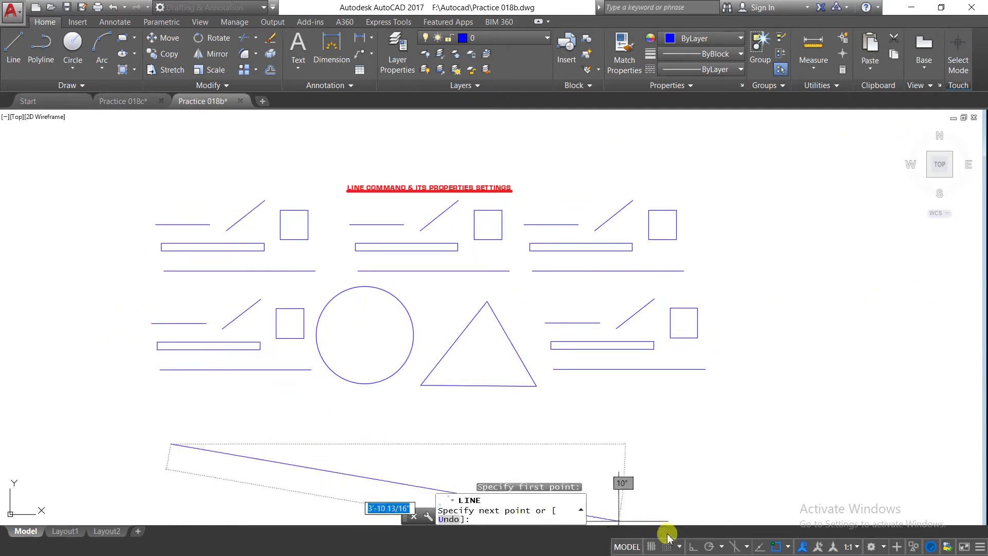
{"action": "left_click", "coordinate": [694, 547]}
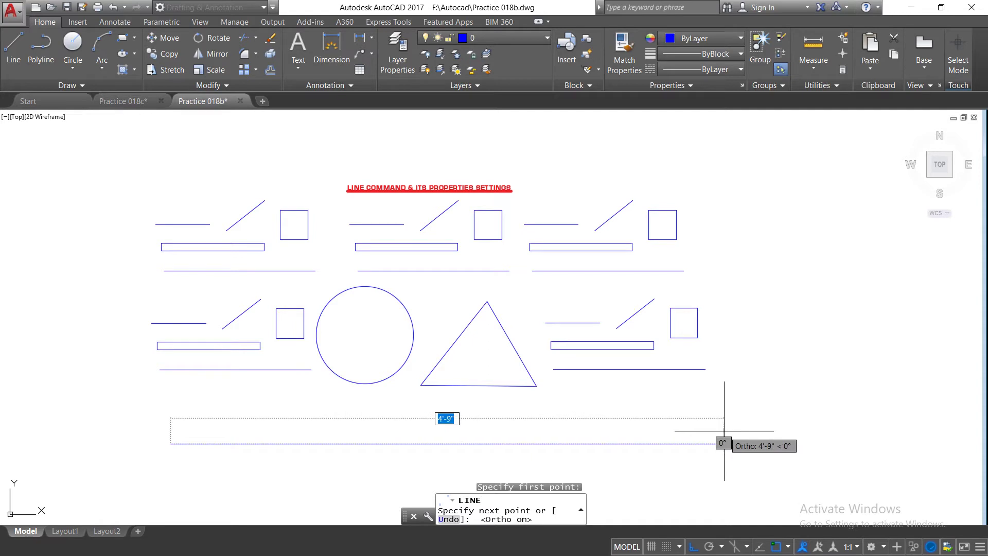
Draw the border's bottom, right, top and left edges, leaving the bottom-left corner open.
{"action": "left_click", "coordinate": [761, 402]}
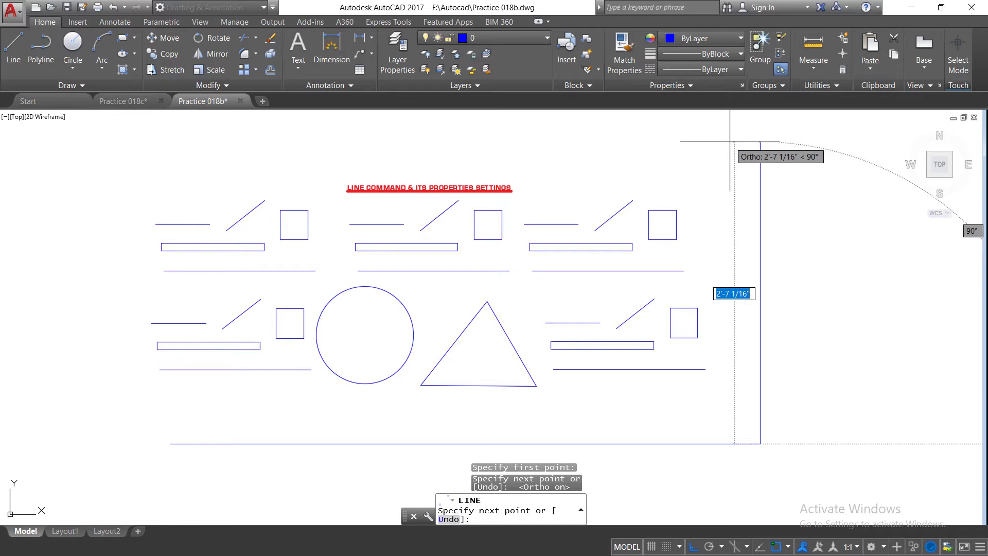
{"action": "left_click", "coordinate": [736, 142]}
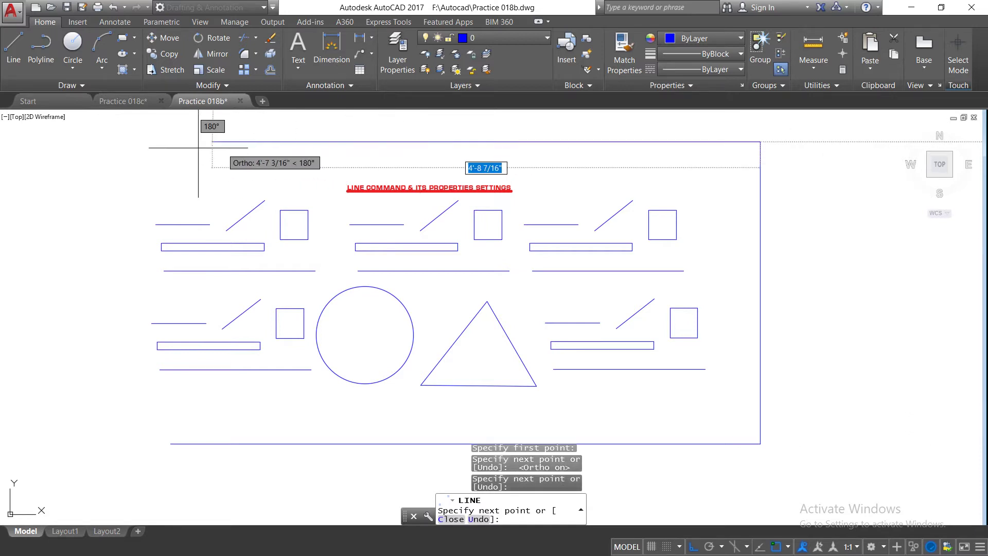
{"action": "left_click", "coordinate": [128, 150]}
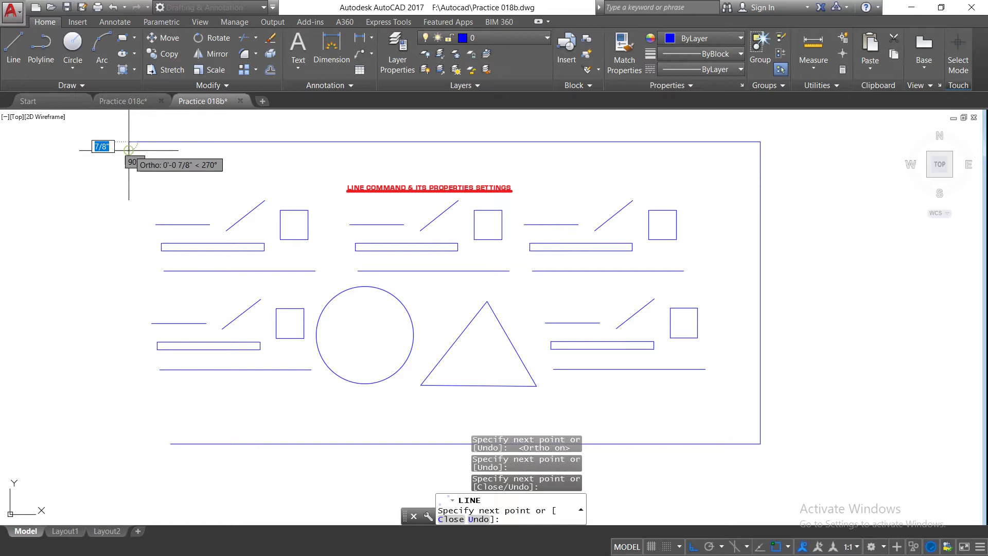
{"action": "left_click", "coordinate": [118, 435]}
{"action": "right_click", "coordinate": [120, 429]}
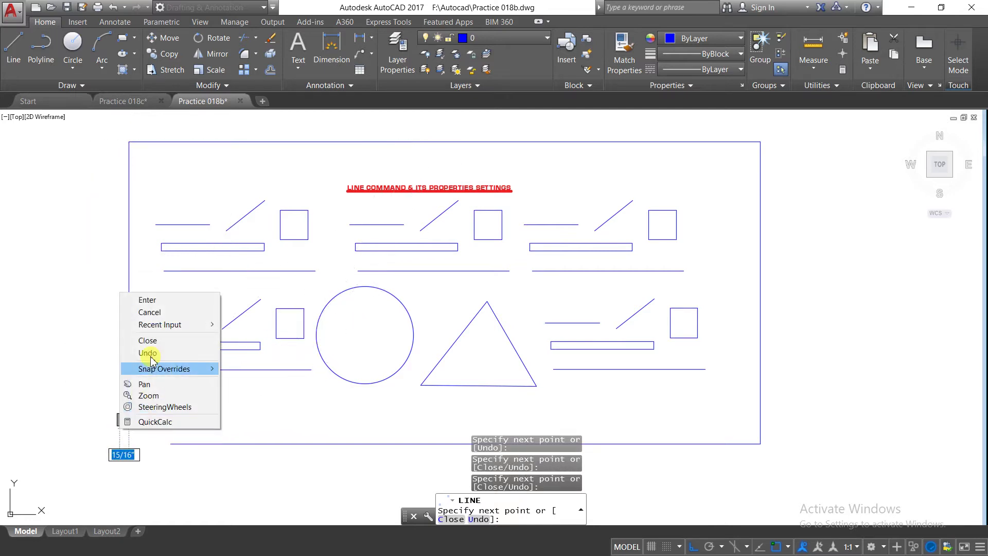
{"action": "left_click", "coordinate": [154, 300]}
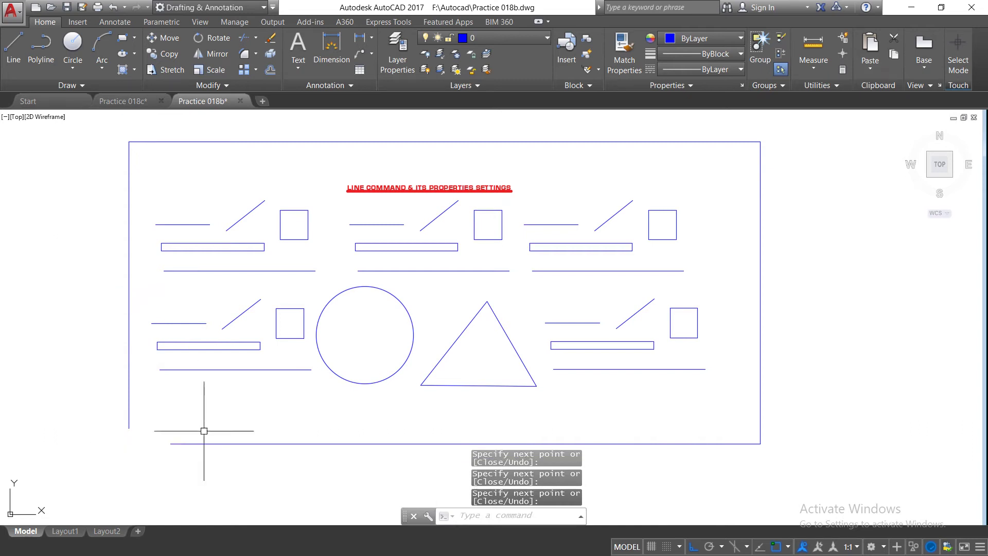
{"action": "left_click", "coordinate": [256, 54]}
Chamfer the border's left and bottom edges to close the bottom-left corner.
{"action": "left_click", "coordinate": [206, 100]}
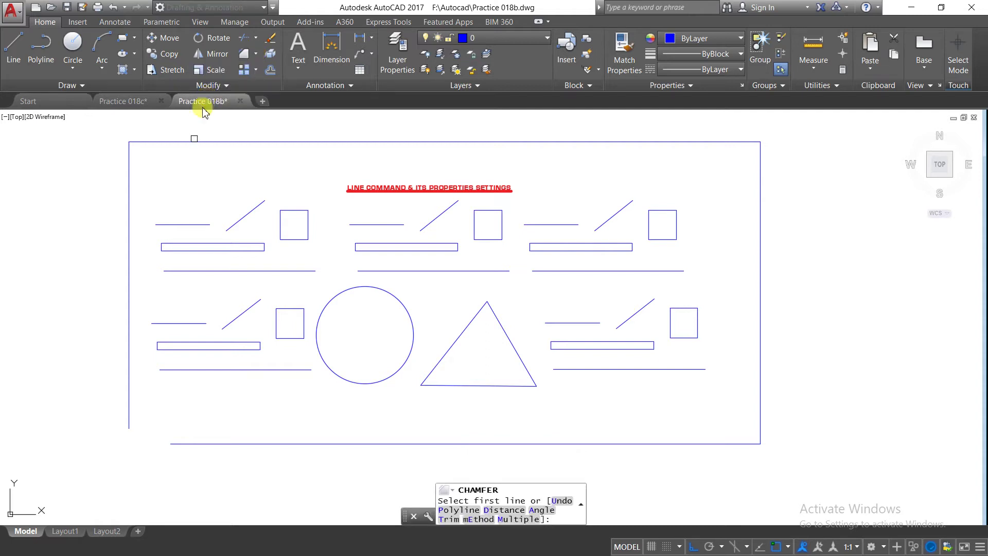
{"action": "left_click", "coordinate": [129, 329]}
{"action": "left_click", "coordinate": [200, 444]}
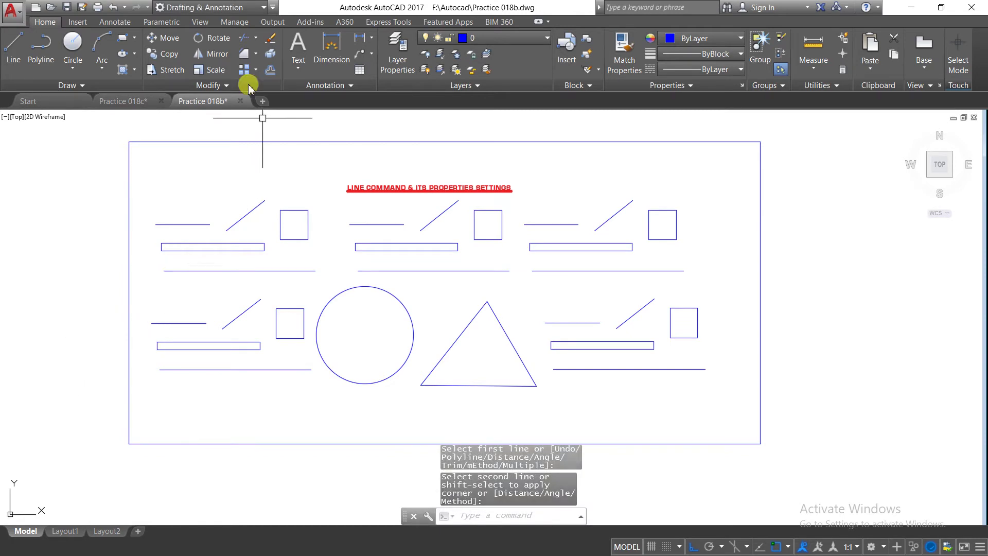
Move the red title up to sit just below the top border.
{"action": "left_click", "coordinate": [165, 38]}
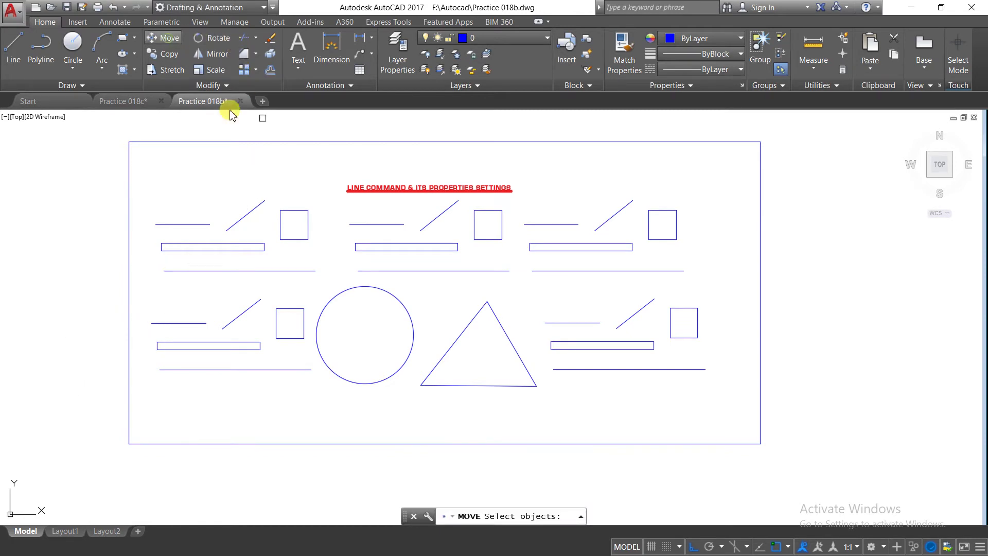
{"action": "left_click", "coordinate": [363, 201]}
{"action": "left_click", "coordinate": [299, 184]}
{"action": "key", "text": "Return"}
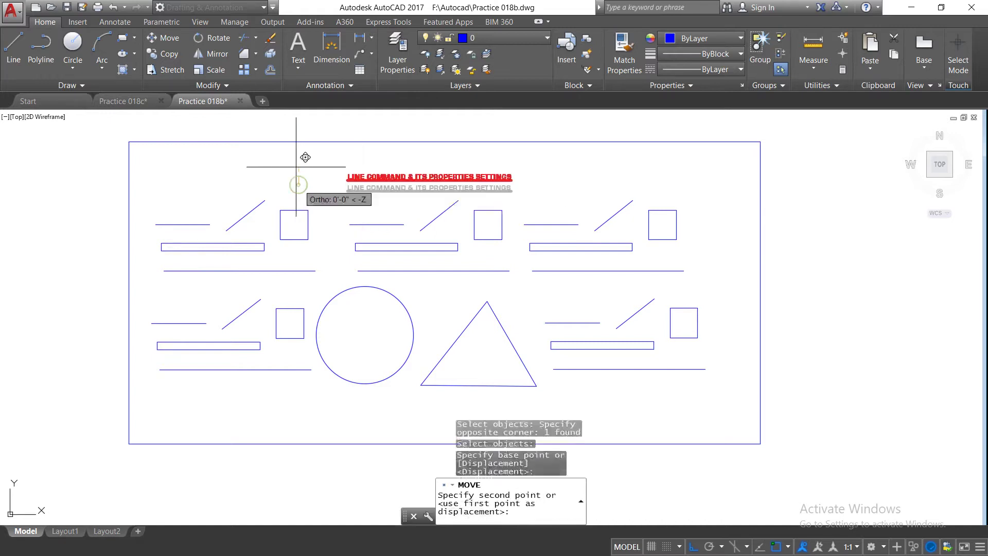
{"action": "left_click", "coordinate": [296, 152]}
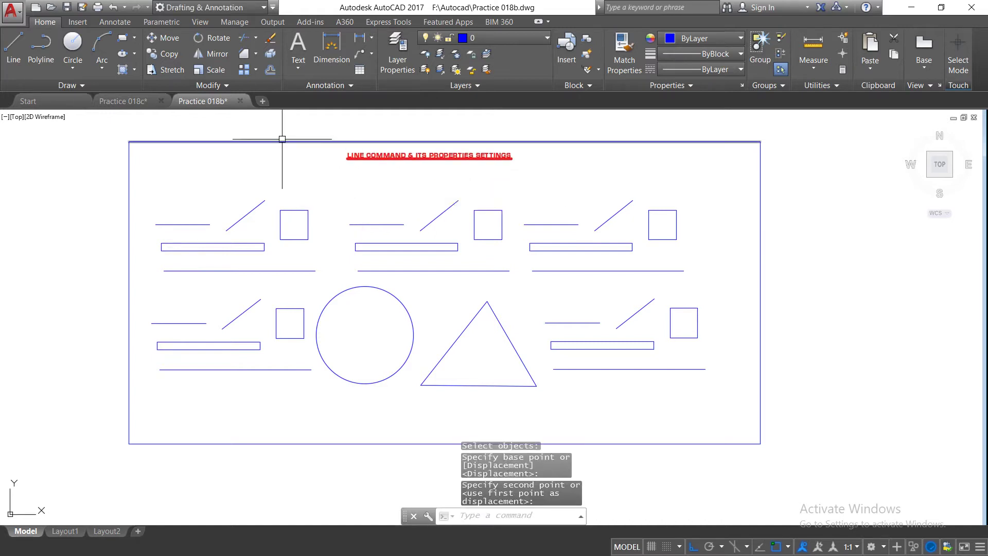
{"action": "scroll", "coordinate": [282, 139], "scroll_direction": "up", "scroll_amount": 2}
{"action": "scroll", "coordinate": [282, 139], "scroll_direction": "down", "scroll_amount": 2}
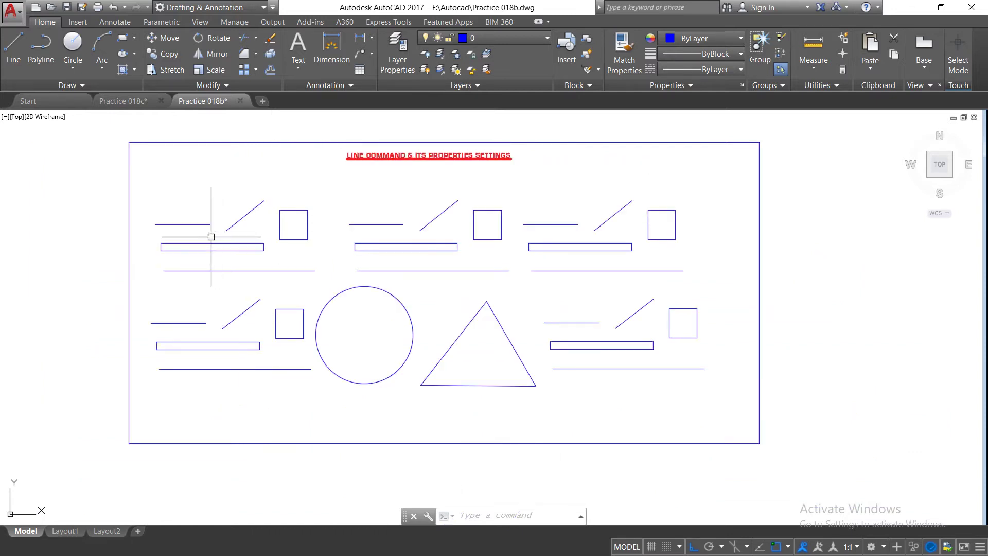
{"action": "scroll", "coordinate": [211, 237], "scroll_direction": "up", "scroll_amount": 2}
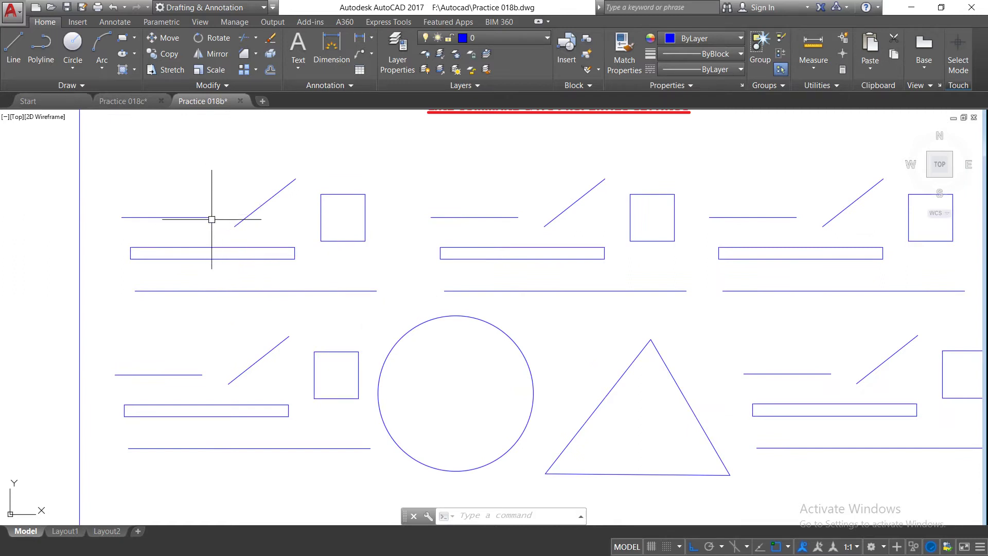
{"action": "left_click", "coordinate": [385, 298]}
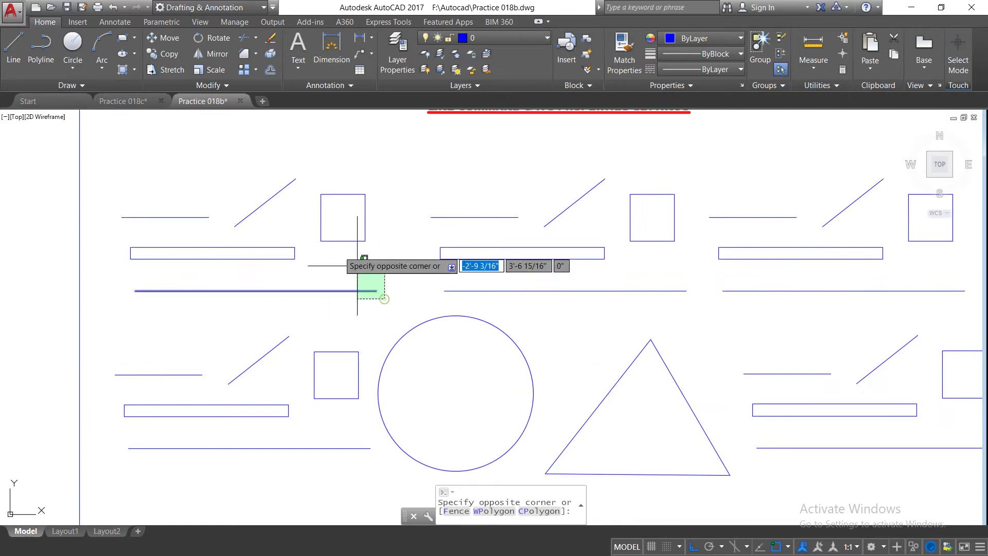
{"action": "left_click", "coordinate": [109, 166]}
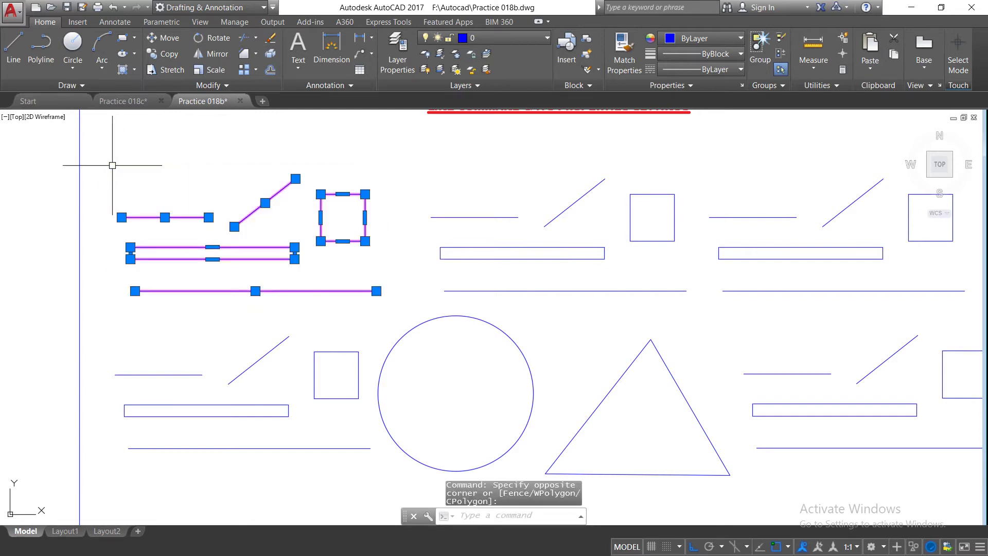
{"action": "key", "text": "Escape"}
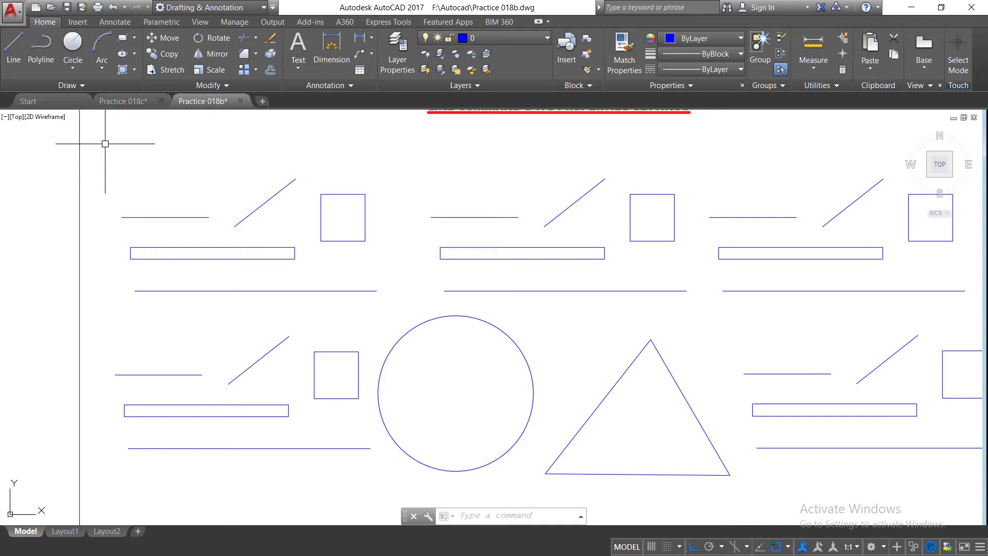
{"action": "left_click", "coordinate": [105, 143]}
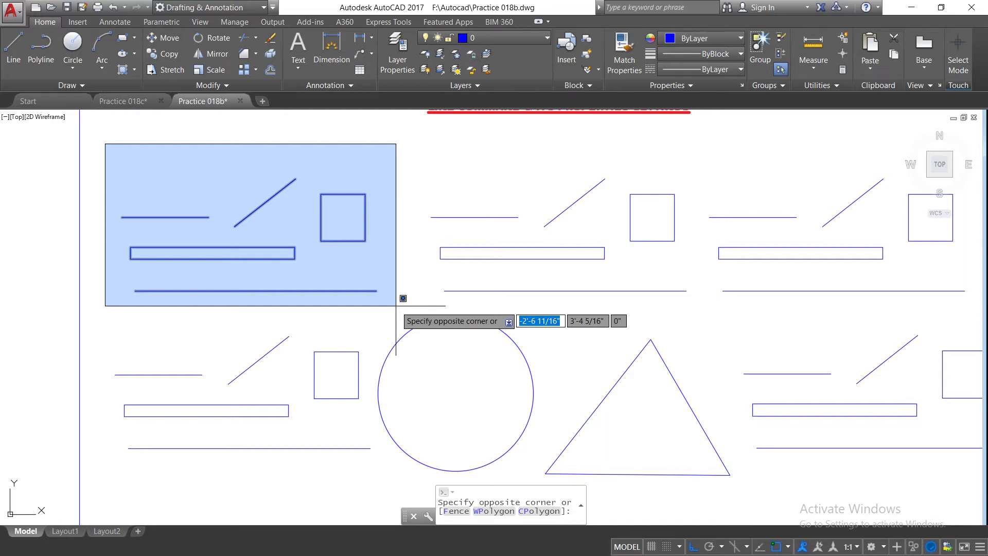
{"action": "left_click", "coordinate": [396, 306]}
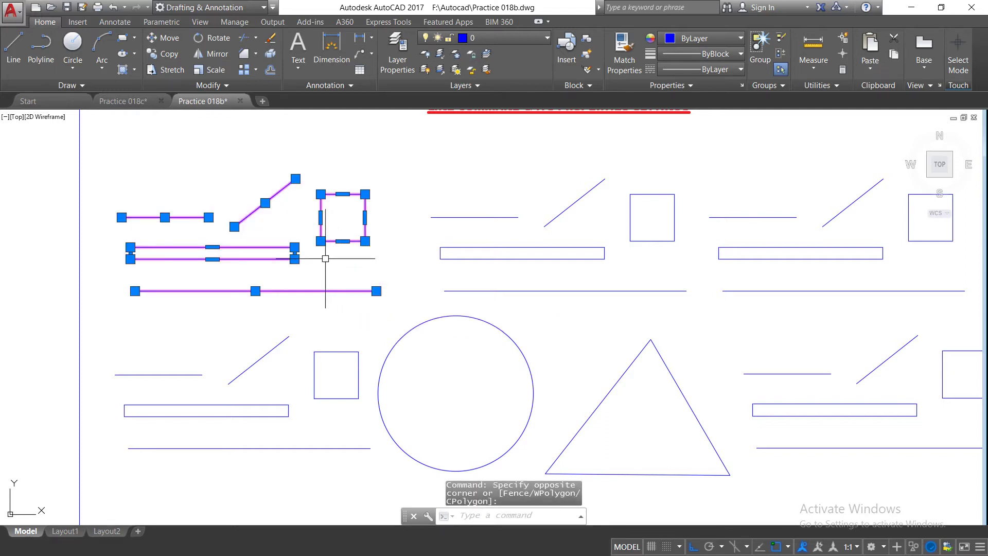
{"action": "key", "text": "Escape"}
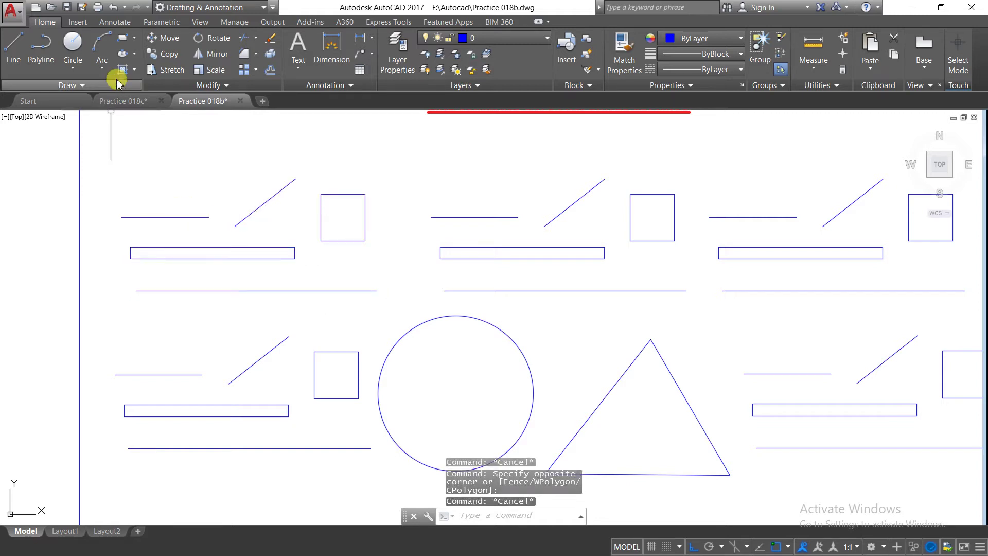
{"action": "left_click", "coordinate": [161, 53]}
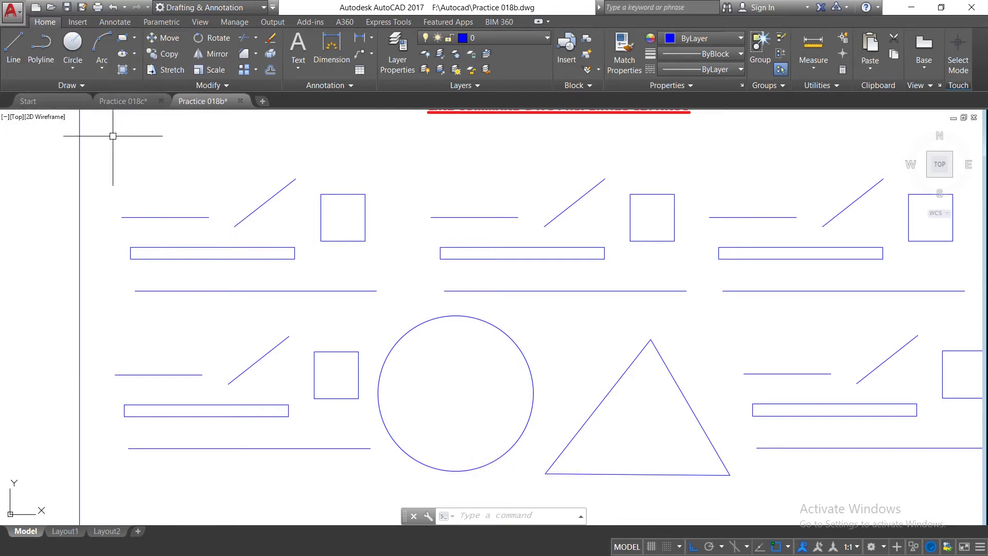
{"action": "left_click", "coordinate": [113, 135]}
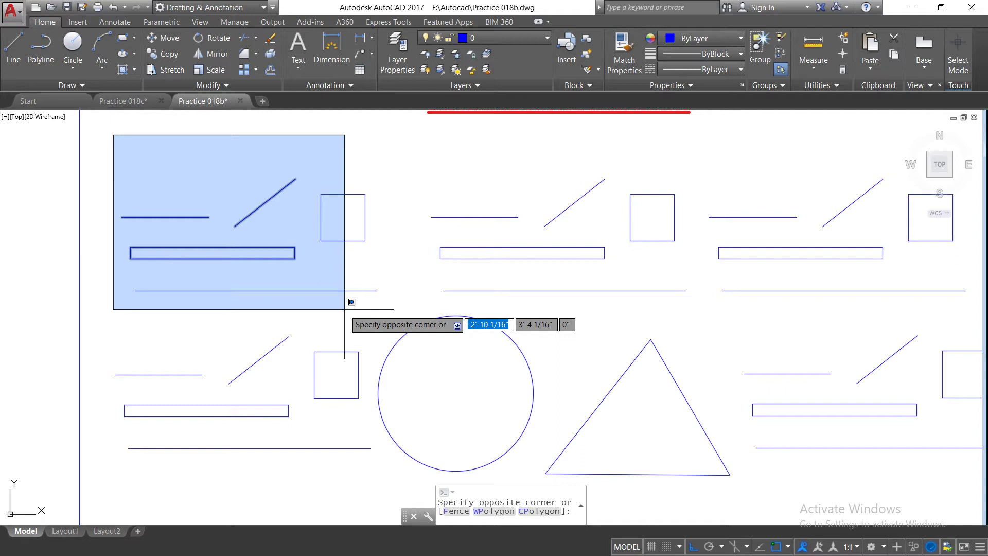
{"action": "left_click", "coordinate": [344, 309]}
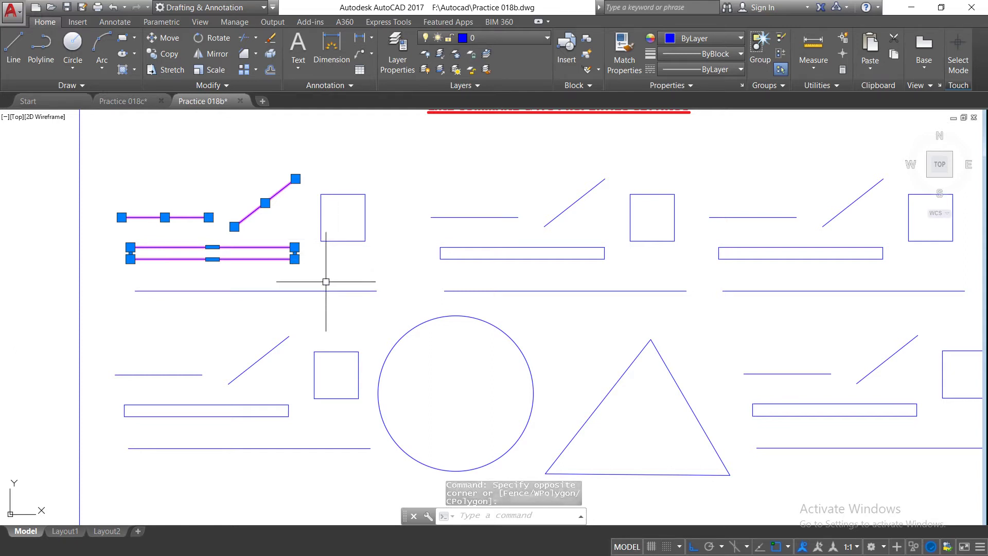
{"action": "key", "text": "Escape"}
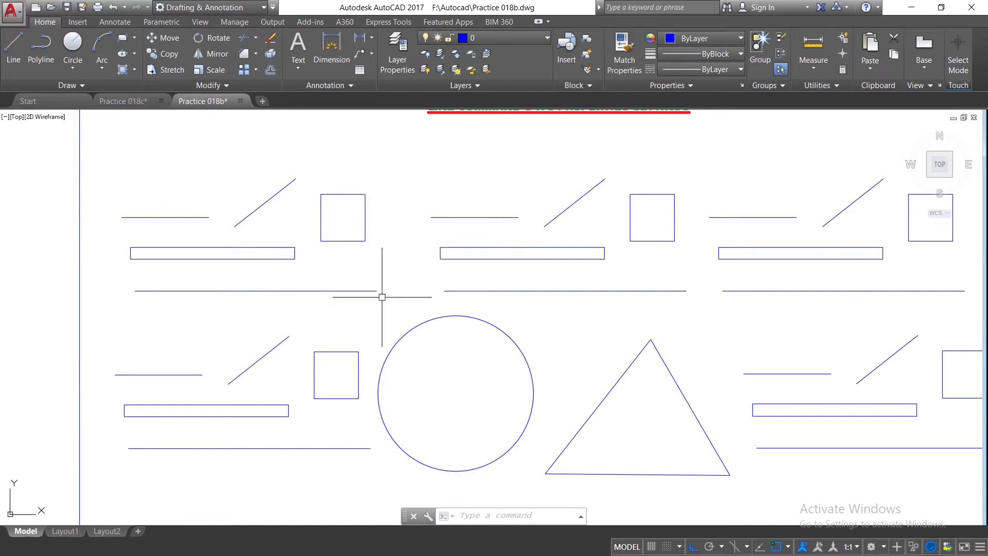
{"action": "left_click", "coordinate": [409, 307]}
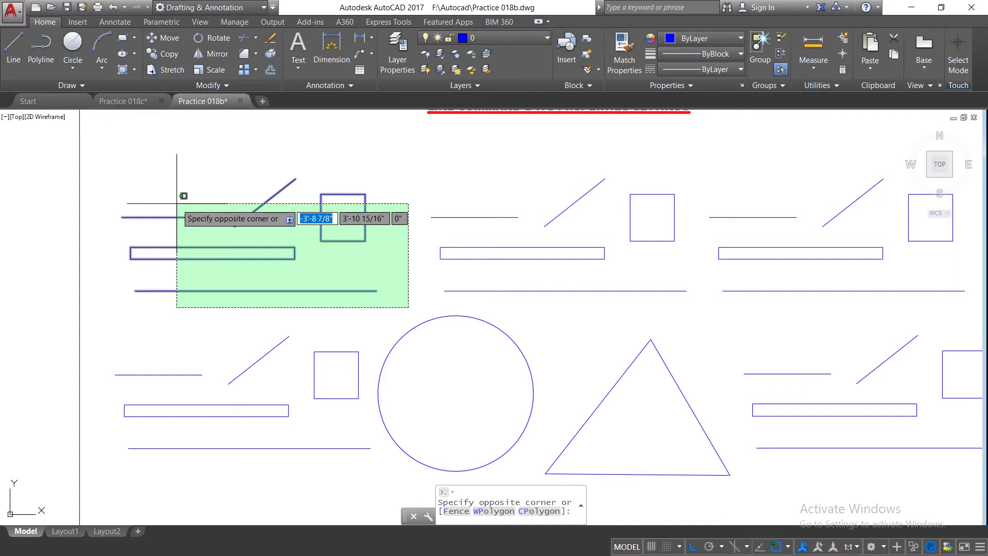
{"action": "left_click", "coordinate": [177, 203]}
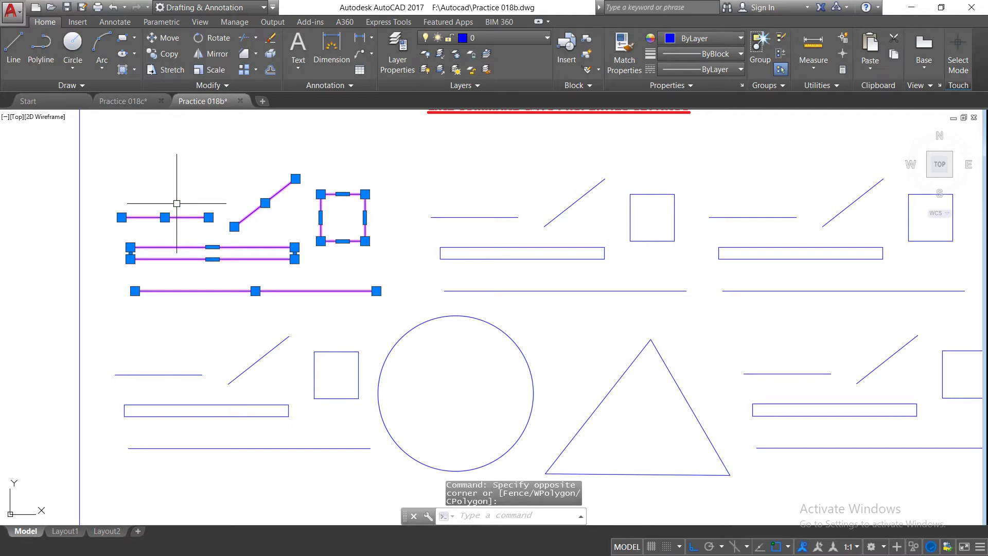
{"action": "key", "text": "Escape"}
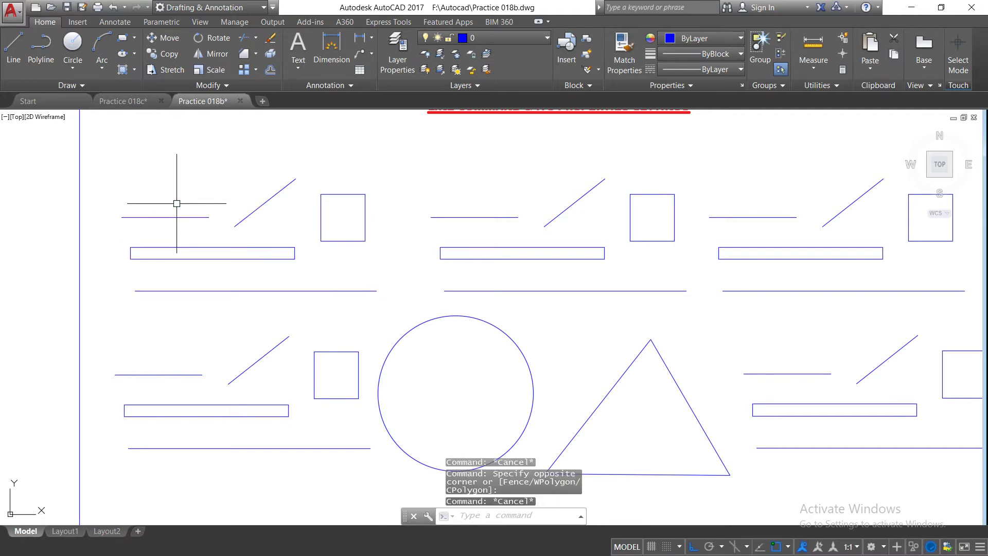
{"action": "left_click", "coordinate": [107, 147]}
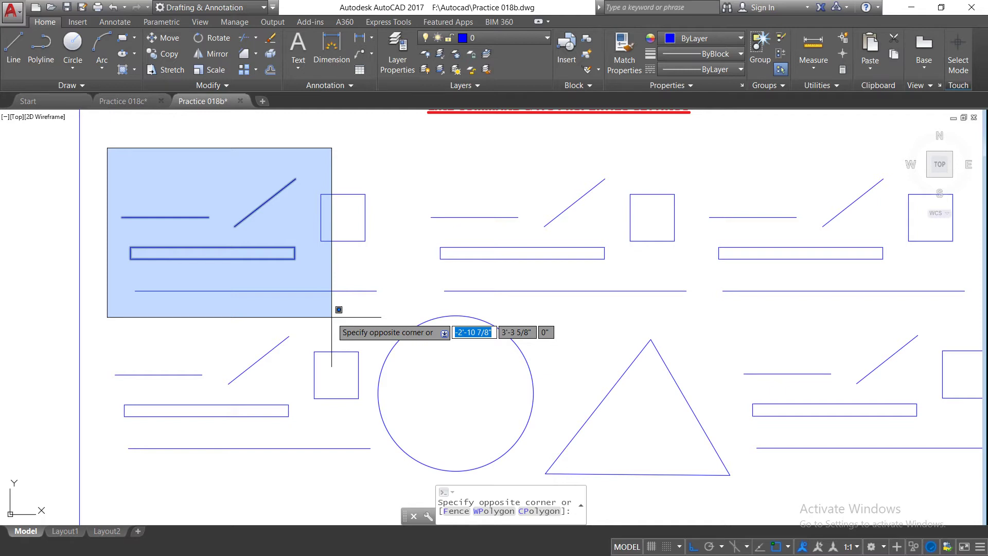
{"action": "left_click", "coordinate": [332, 317]}
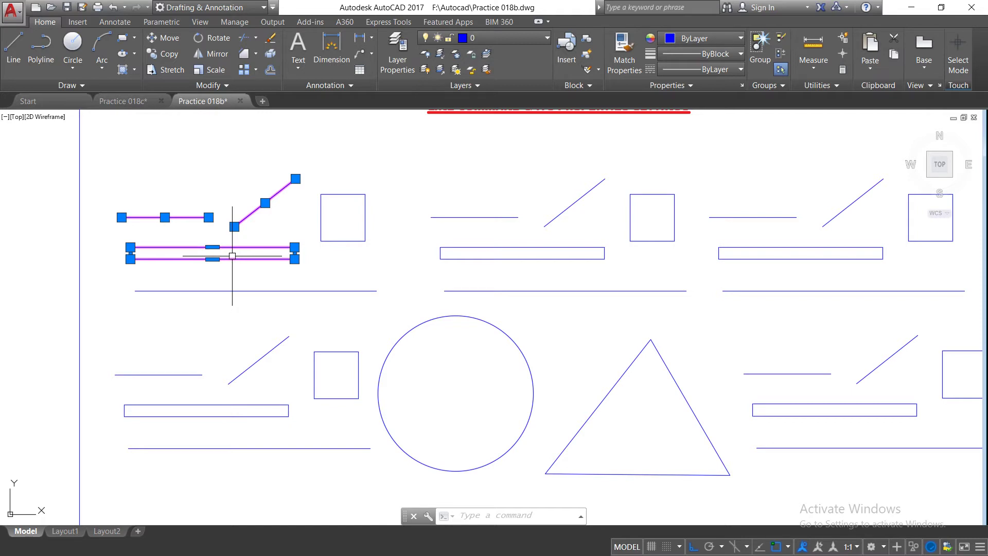
{"action": "key", "text": "Escape"}
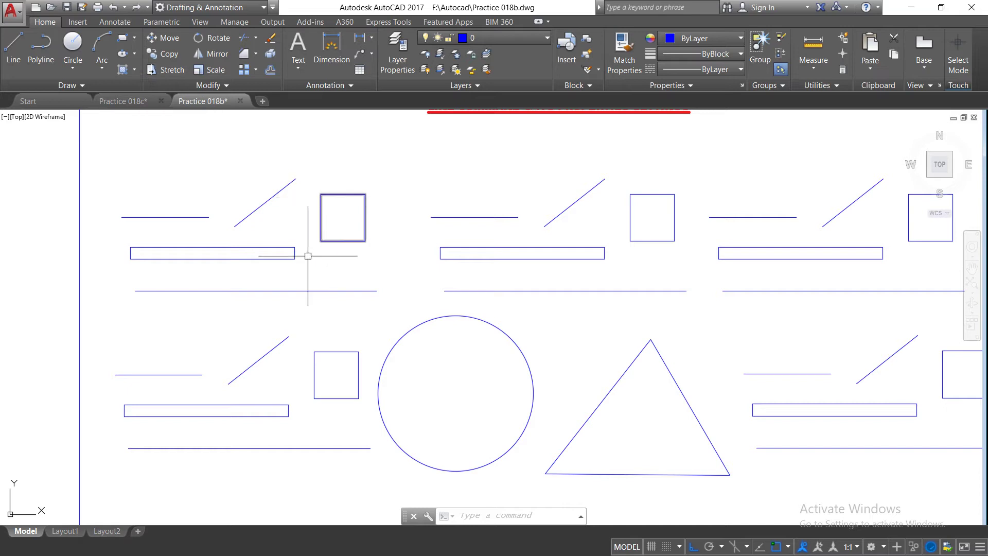
{"action": "left_click", "coordinate": [312, 187]}
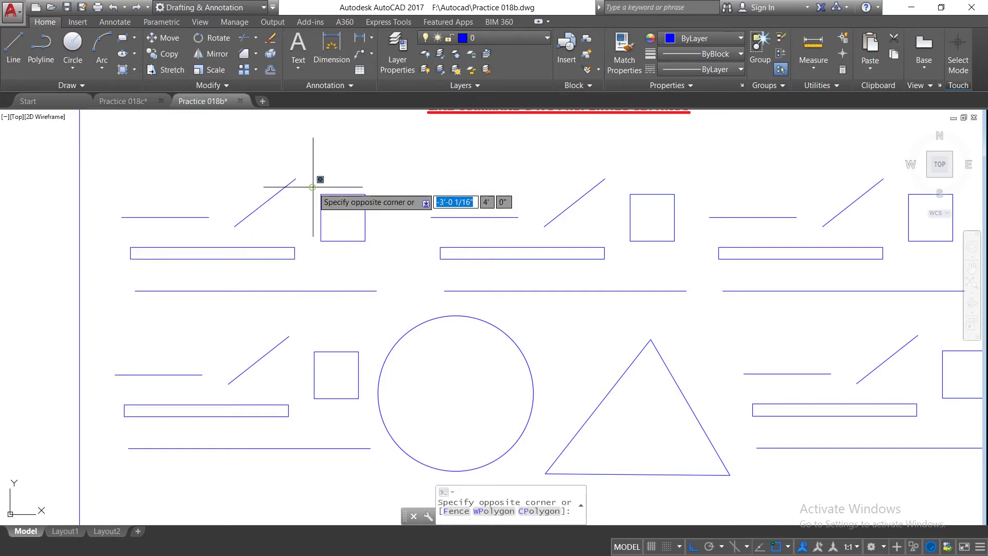
{"action": "left_click", "coordinate": [374, 250]}
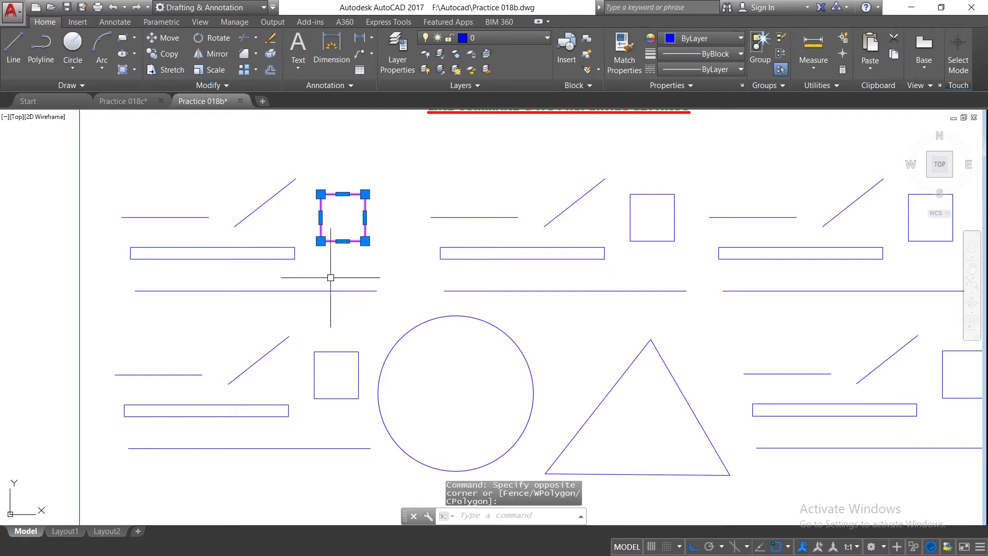
{"action": "left_click", "coordinate": [301, 300]}
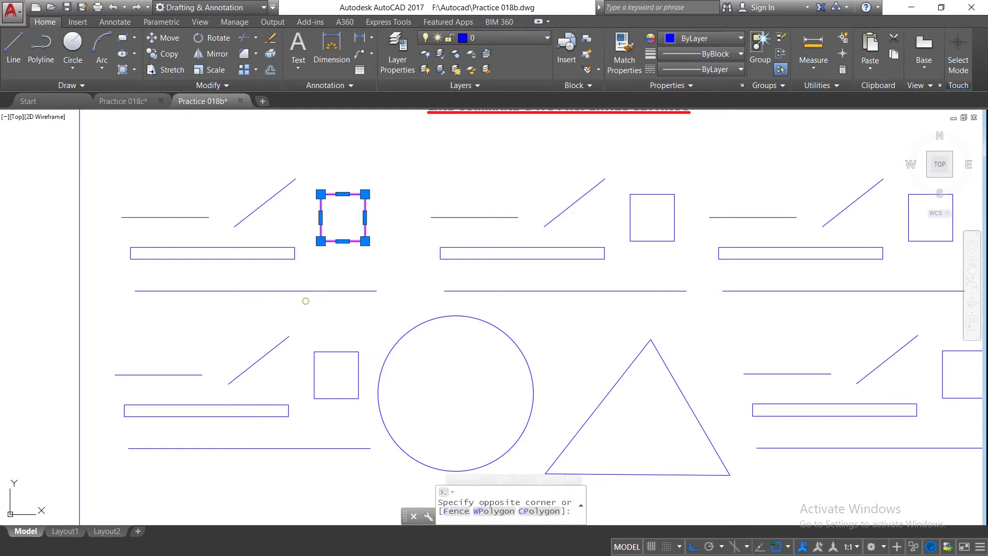
{"action": "left_click", "coordinate": [288, 284]}
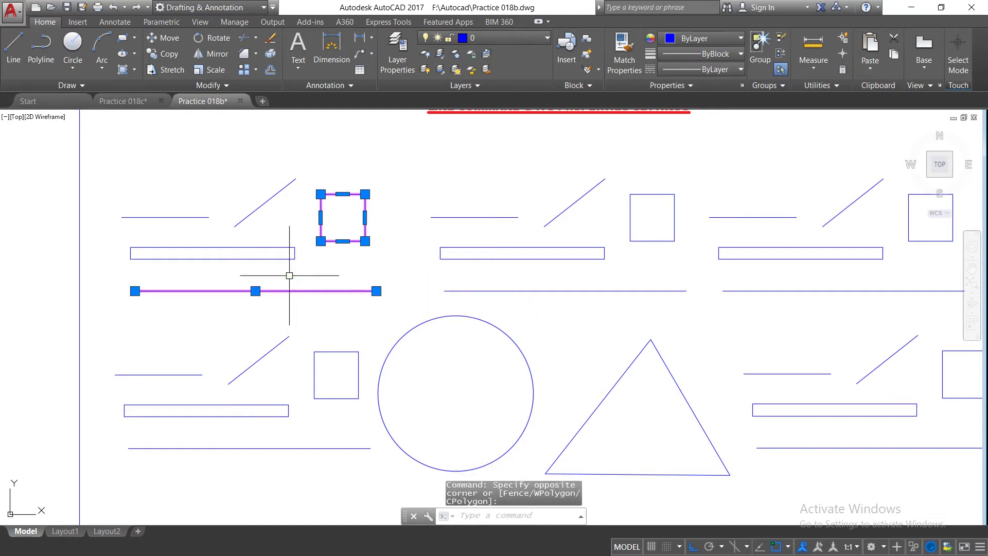
{"action": "left_click", "coordinate": [305, 273]}
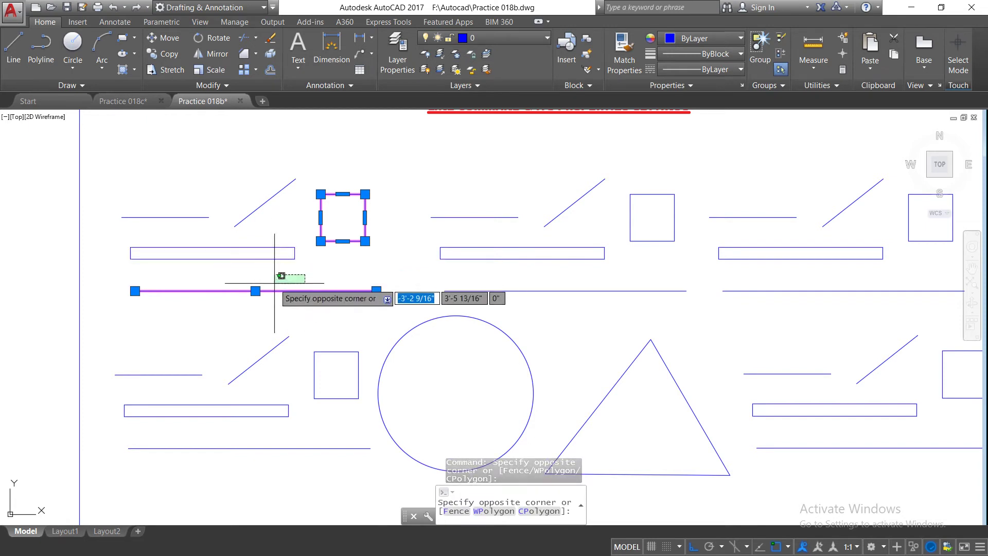
{"action": "left_click", "coordinate": [317, 274]}
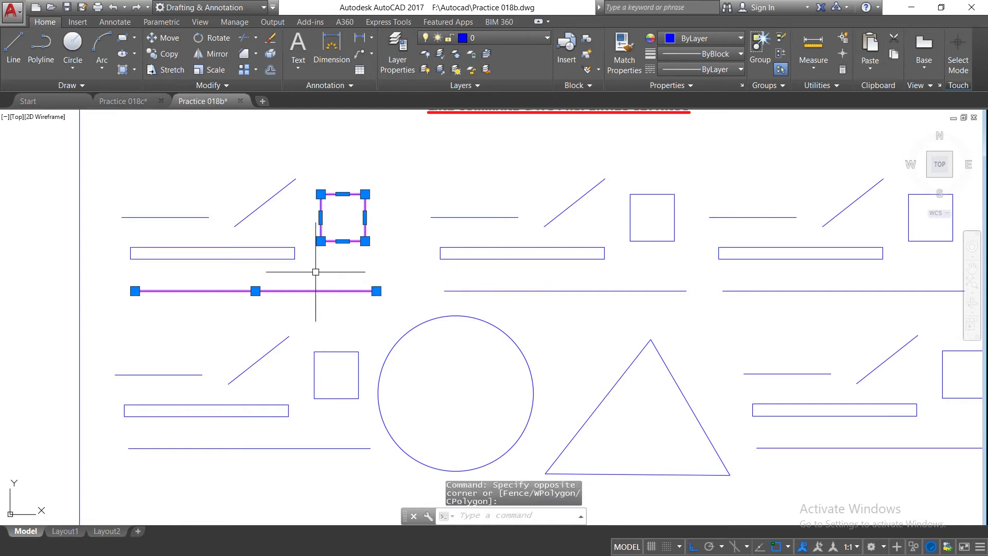
{"action": "key", "text": "Escape"}
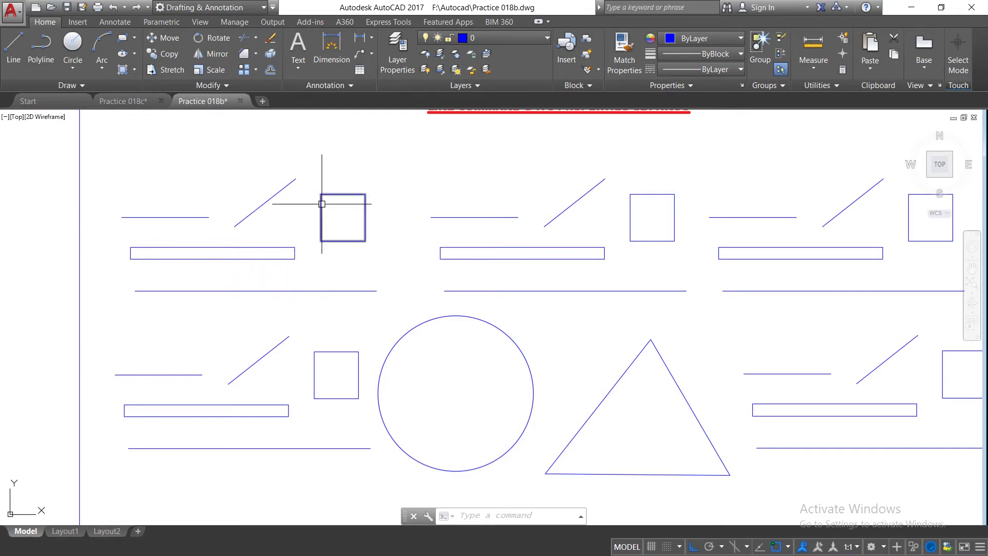
{"action": "left_click", "coordinate": [314, 188]}
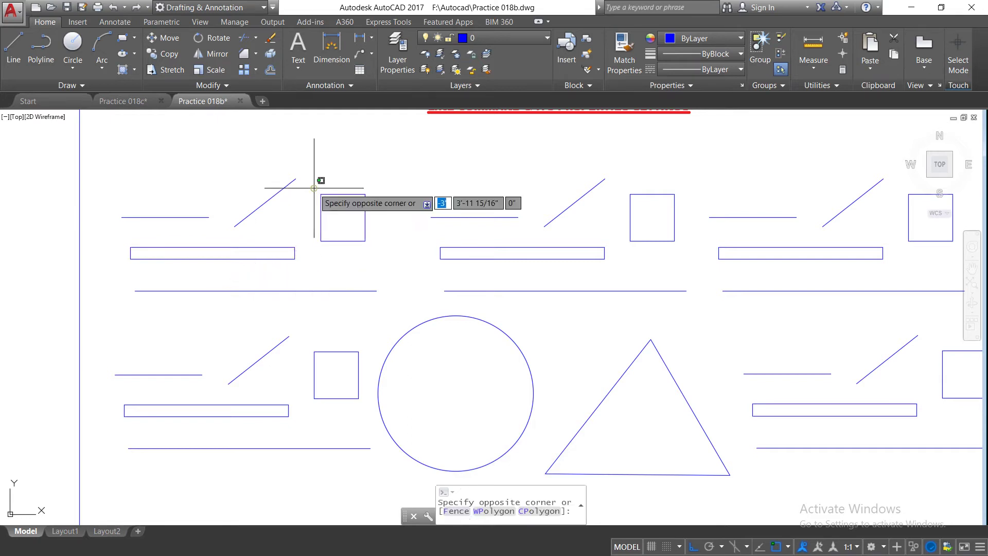
{"action": "left_click", "coordinate": [371, 248]}
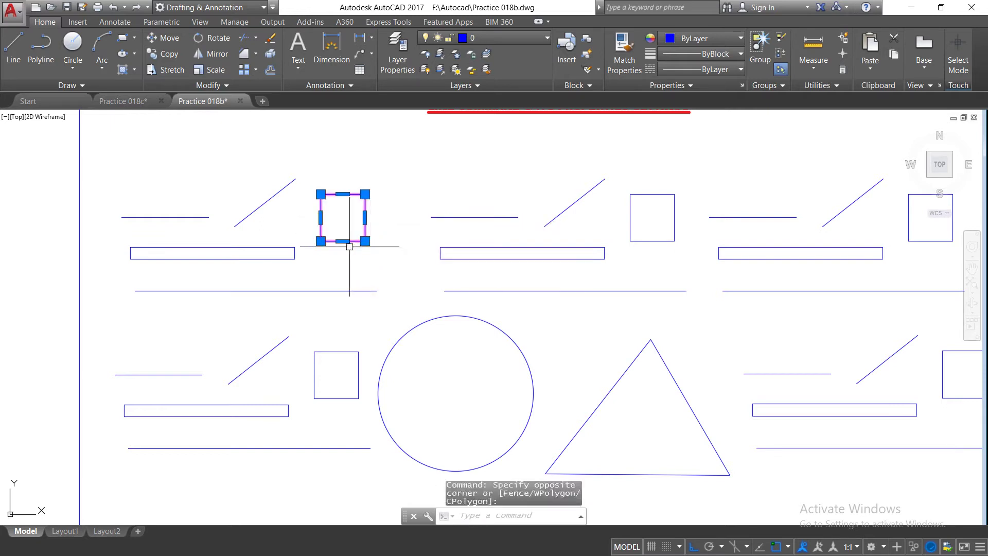
{"action": "key", "text": "Escape"}
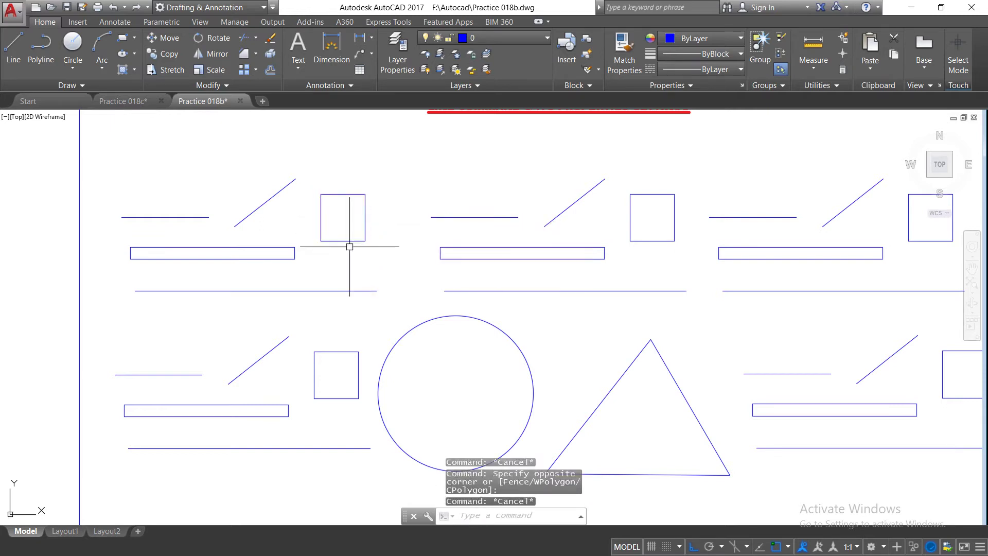
{"action": "scroll", "coordinate": [349, 246], "scroll_direction": "down", "scroll_amount": 2}
Window-select all five objects of the top-left group after clearing a full selection.
{"action": "left_click", "coordinate": [772, 404]}
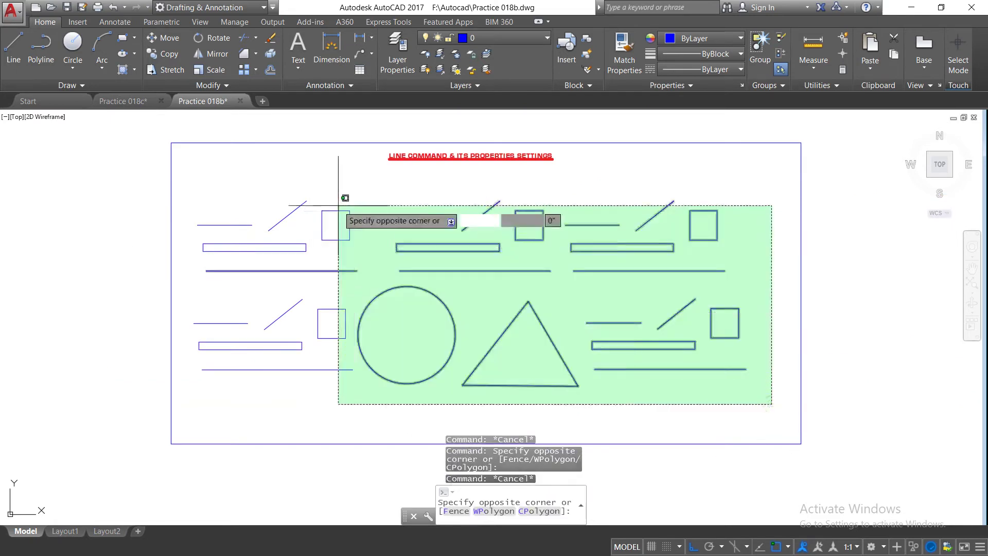
{"action": "left_click", "coordinate": [239, 191]}
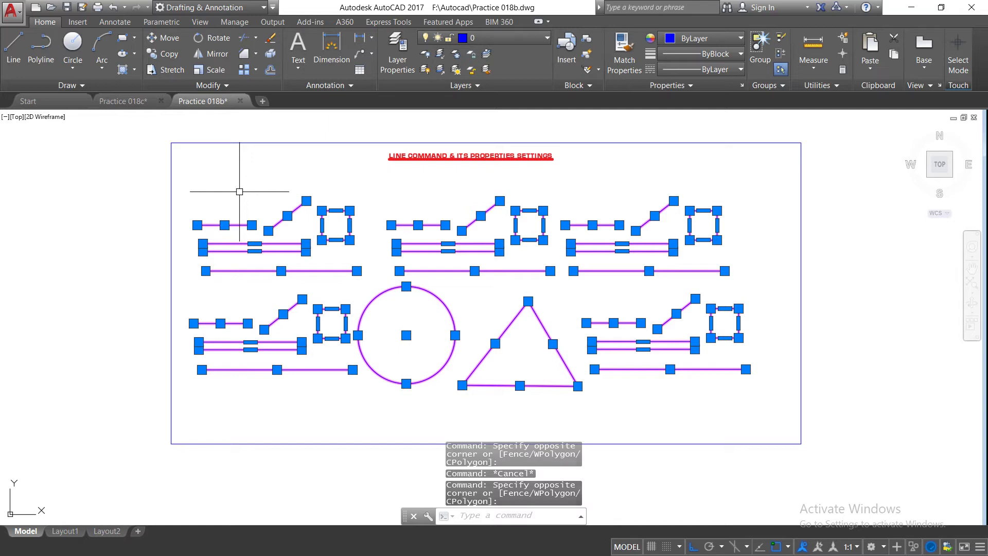
{"action": "key", "text": "Escape"}
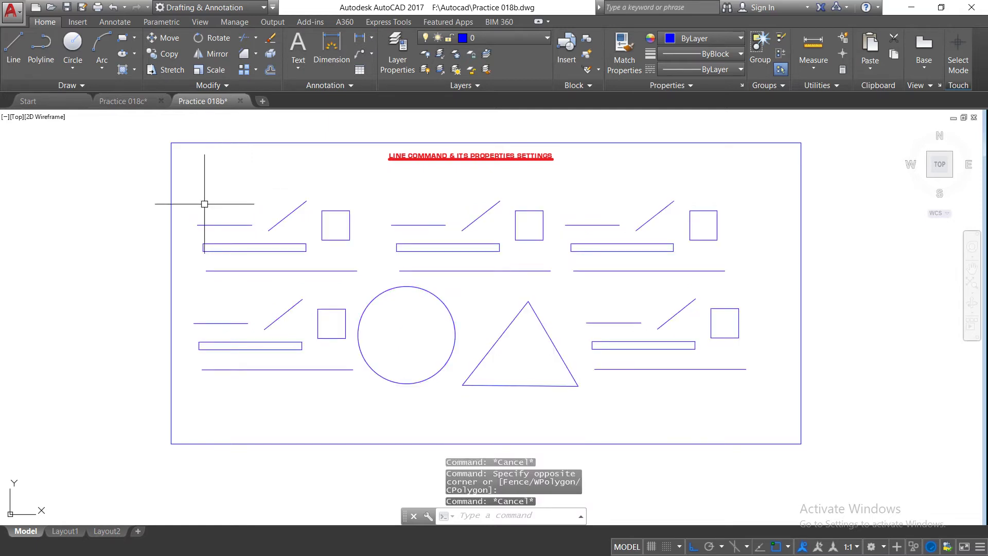
{"action": "scroll", "coordinate": [205, 206], "scroll_direction": "up", "scroll_amount": 2}
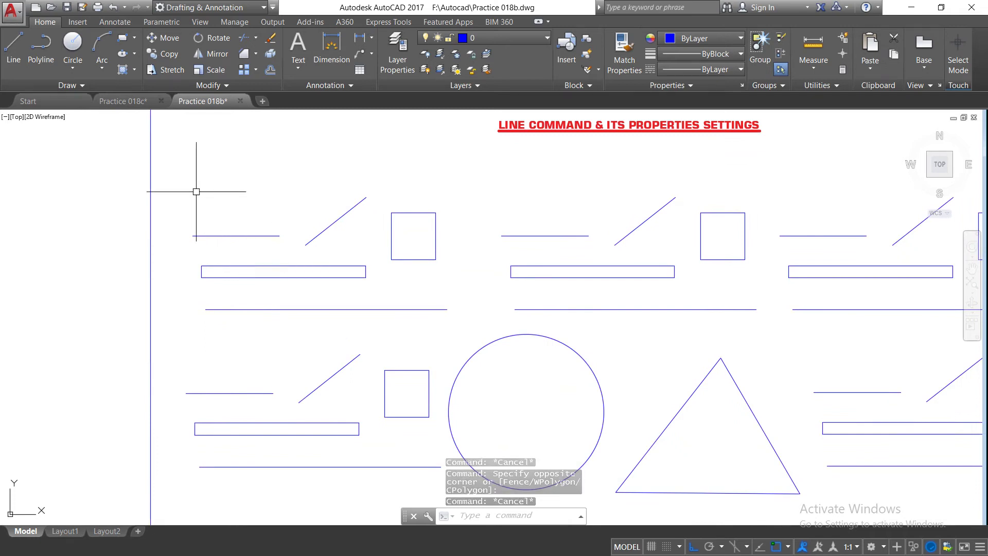
{"action": "left_click", "coordinate": [180, 170]}
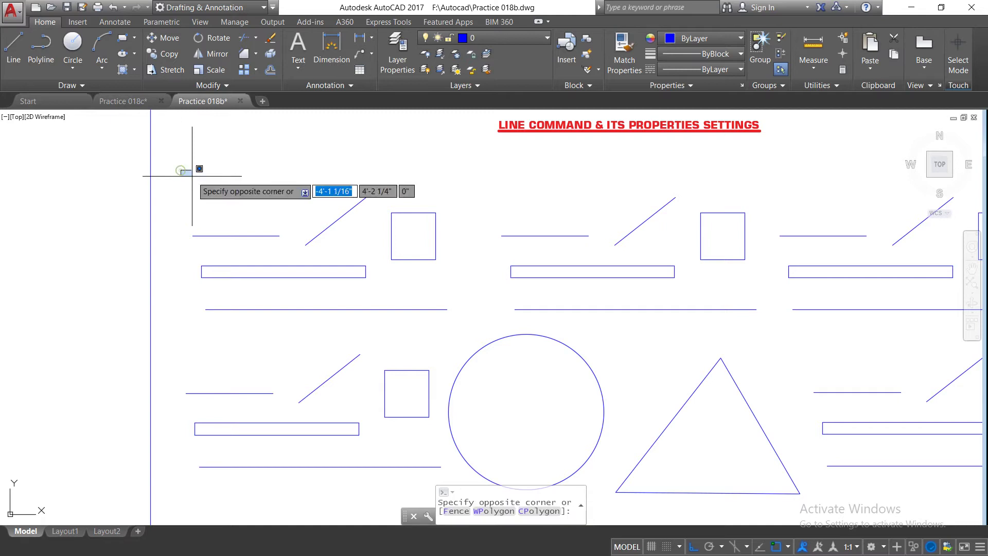
{"action": "left_click", "coordinate": [459, 320]}
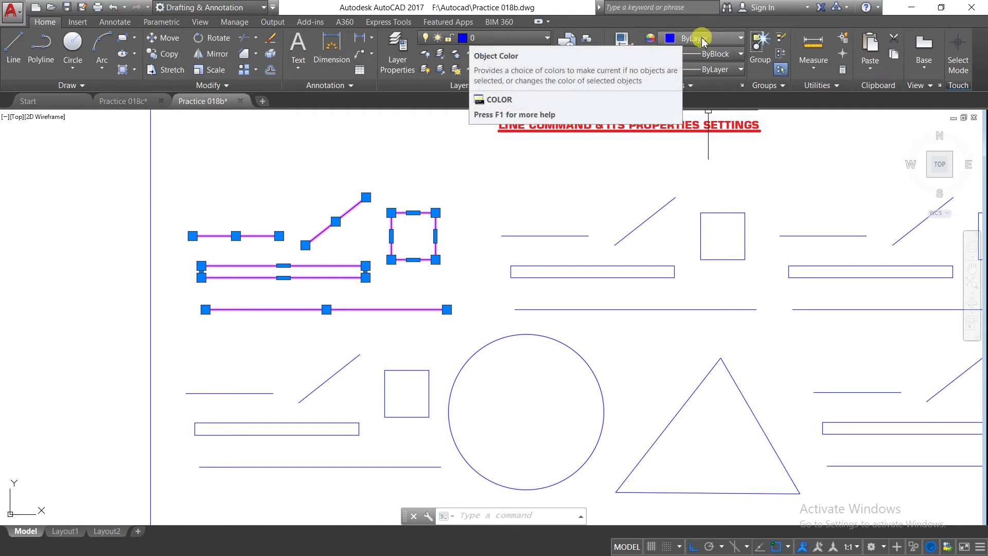
Set the top-left group's object colour to Red, then deselect it.
{"action": "left_click", "coordinate": [742, 38]}
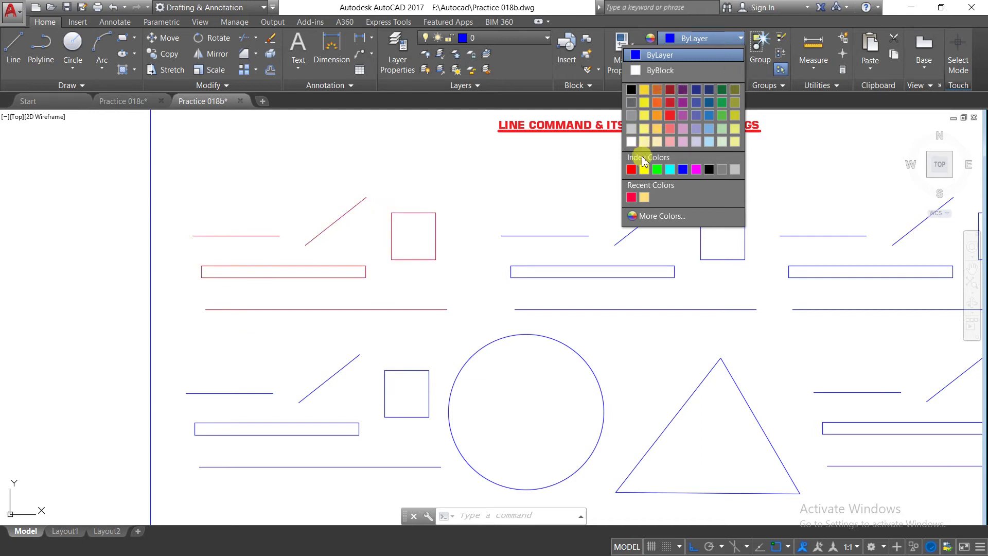
{"action": "left_click", "coordinate": [660, 73]}
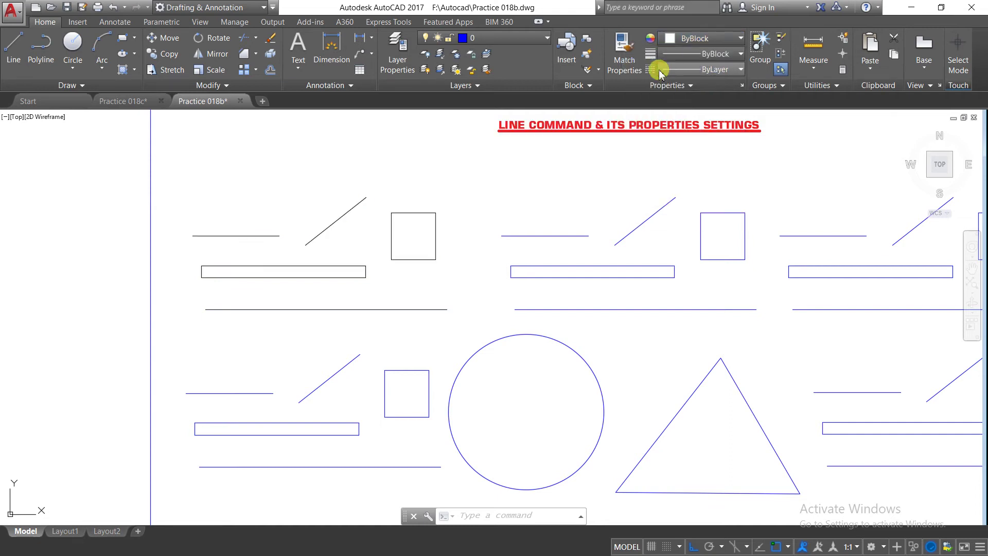
{"action": "left_click", "coordinate": [740, 38]}
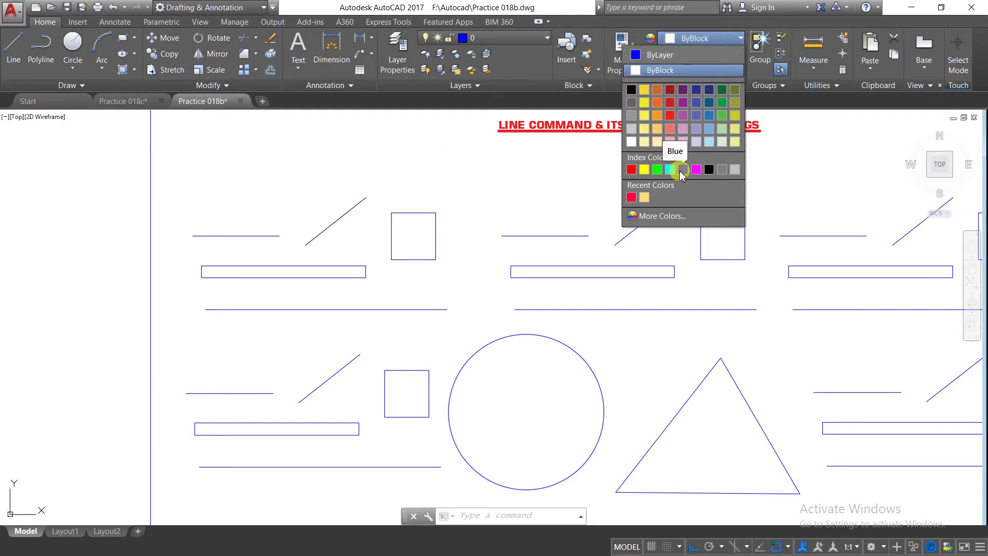
{"action": "left_click", "coordinate": [632, 171]}
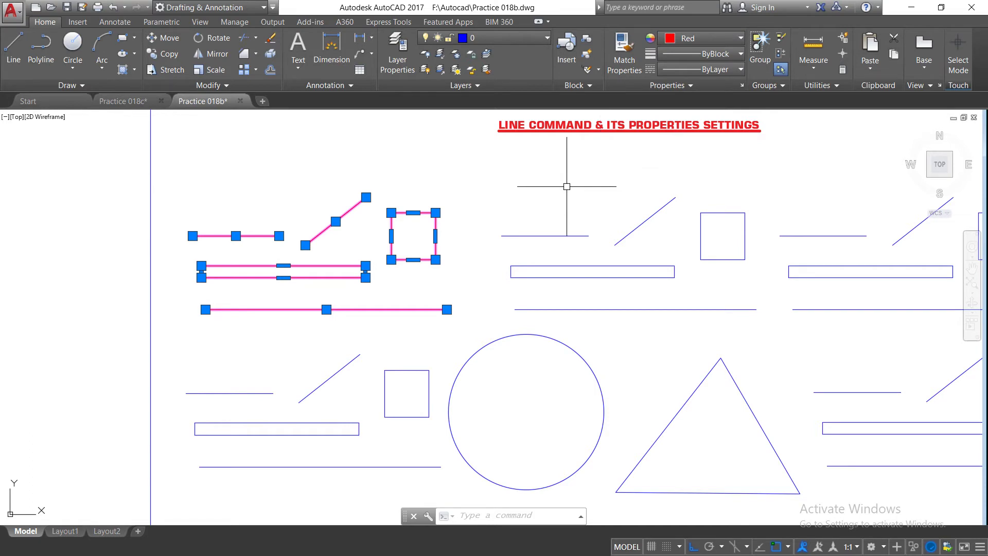
{"action": "key", "text": "Escape"}
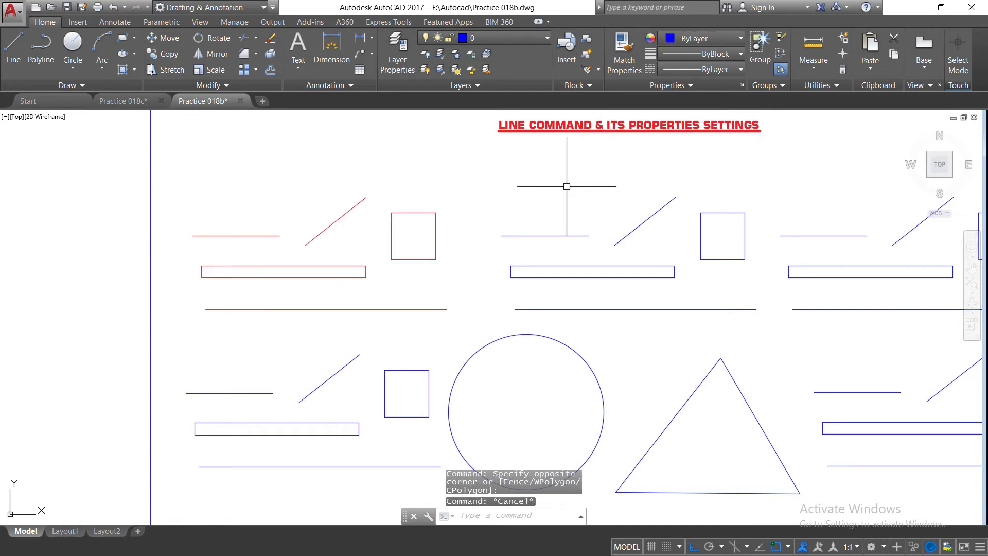
Window-select the top-middle group's five objects and set their colour to Green.
{"action": "scroll", "coordinate": [334, 195], "scroll_direction": "down", "scroll_amount": 2}
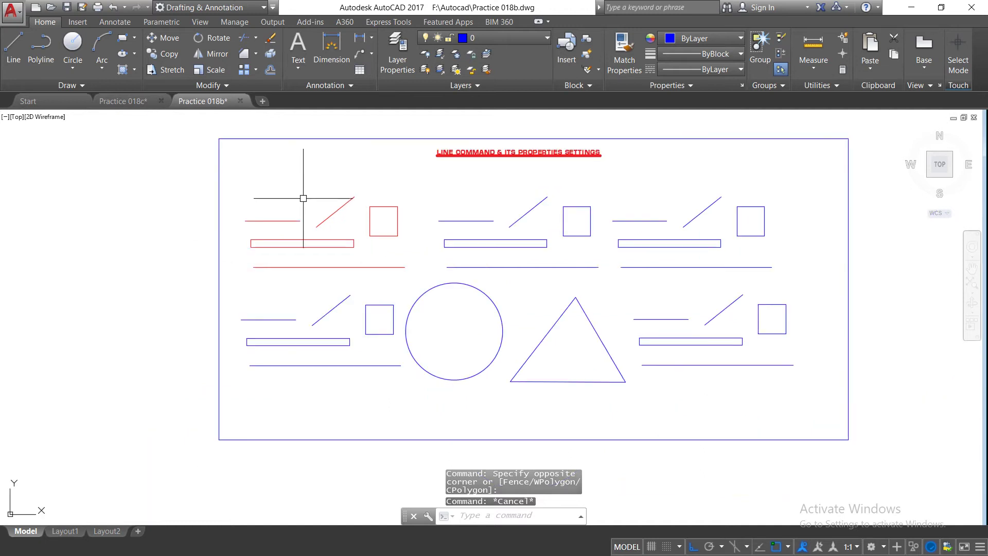
{"action": "scroll", "coordinate": [417, 201], "scroll_direction": "up", "scroll_amount": 2}
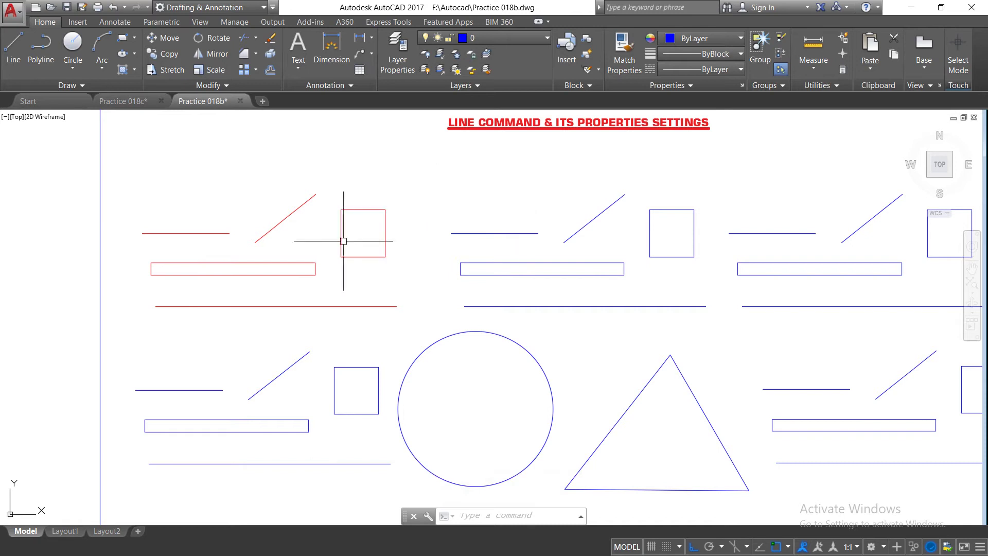
{"action": "scroll", "coordinate": [344, 241], "scroll_direction": "down", "scroll_amount": 2}
{"action": "scroll", "coordinate": [567, 230], "scroll_direction": "up", "scroll_amount": 2}
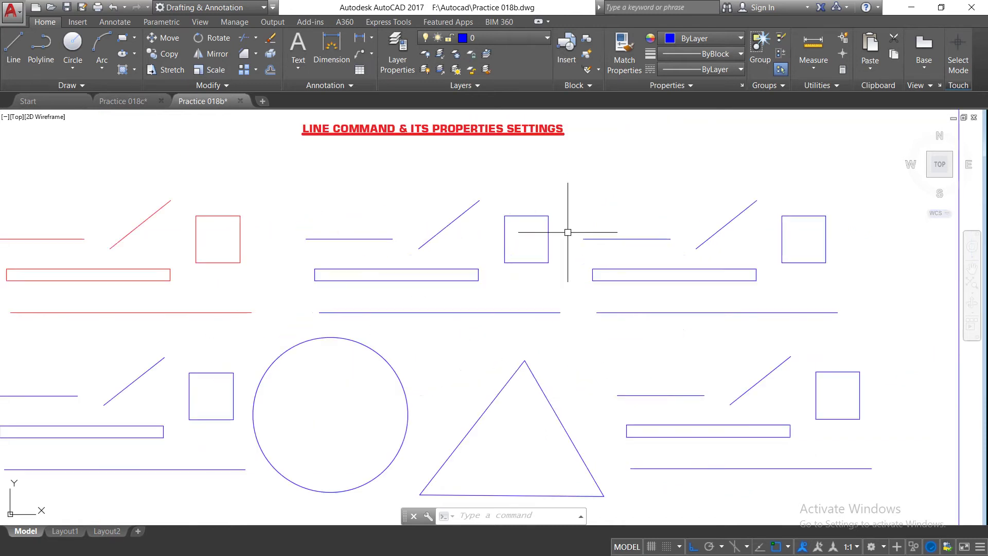
{"action": "left_click", "coordinate": [298, 181]}
{"action": "left_click", "coordinate": [571, 318]}
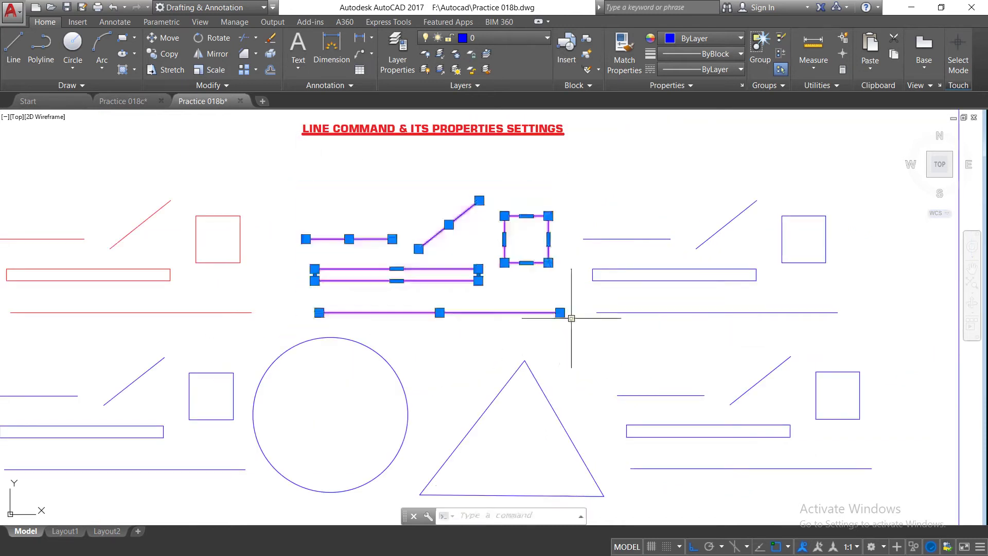
{"action": "left_click", "coordinate": [741, 39]}
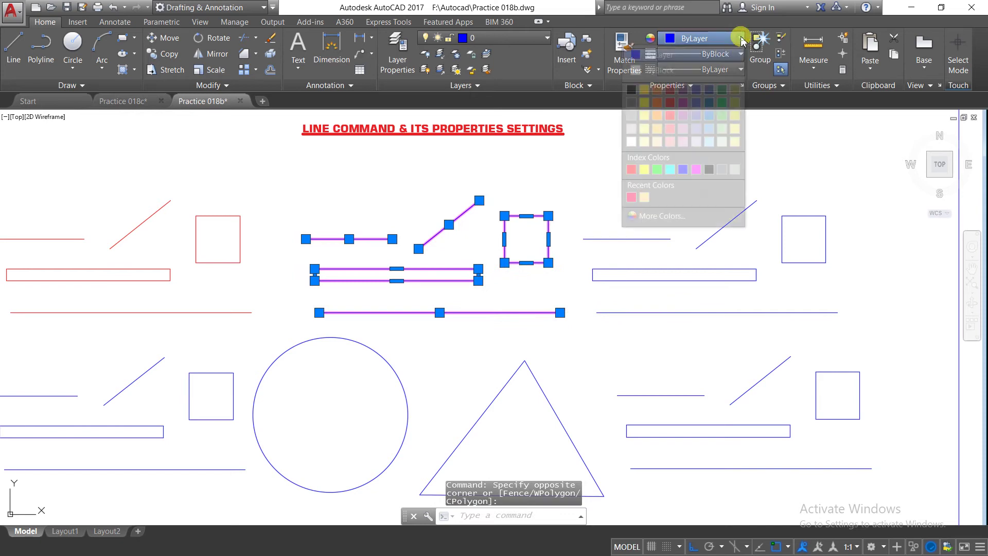
{"action": "left_click", "coordinate": [657, 170]}
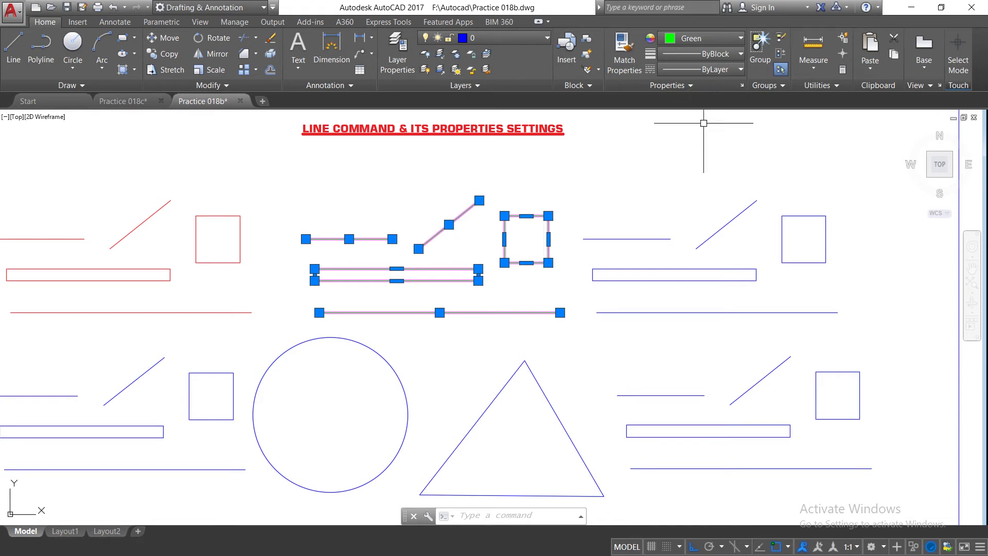
Apply a 0.30 mm lineweight to the selected green shapes, then deselect them.
{"action": "left_click", "coordinate": [741, 53]}
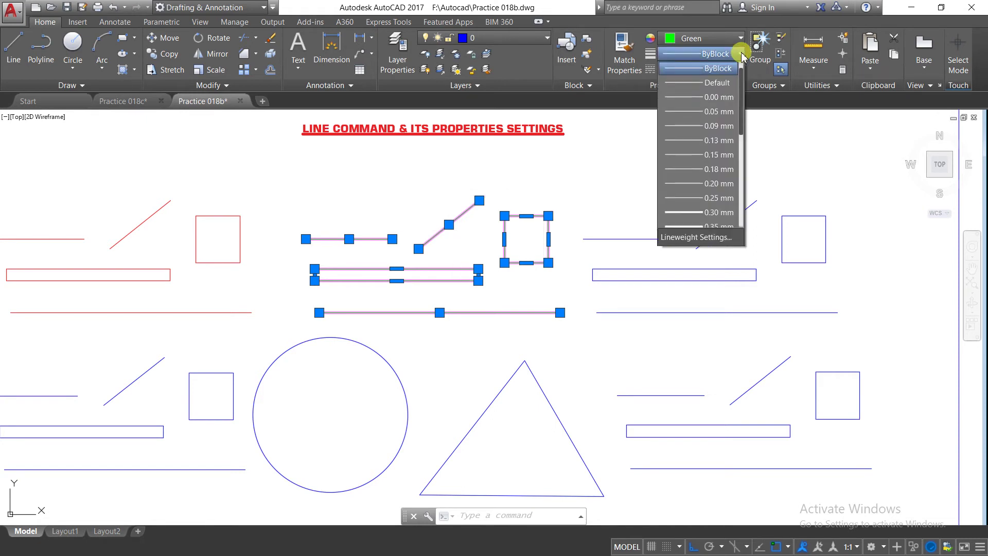
{"action": "key", "text": "Escape"}
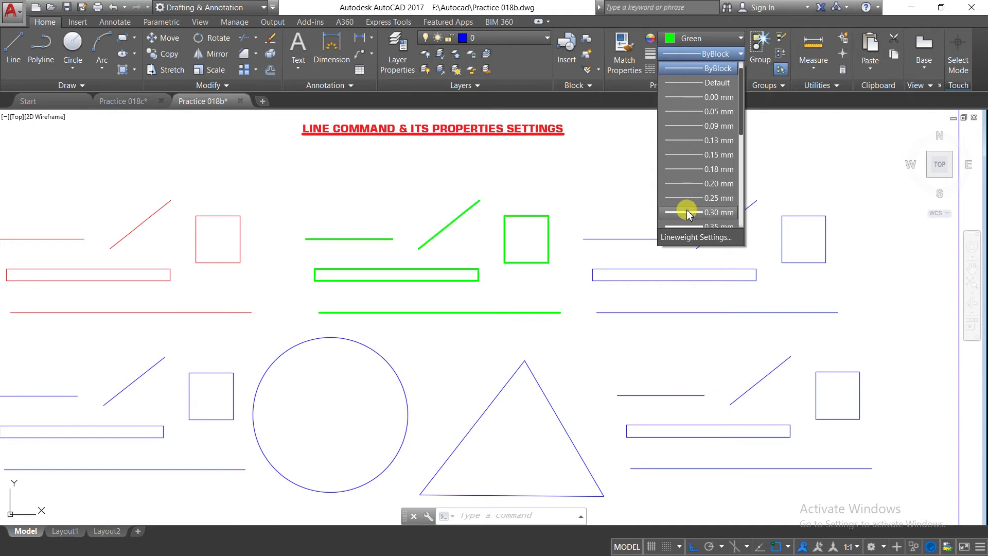
{"action": "left_click", "coordinate": [688, 212]}
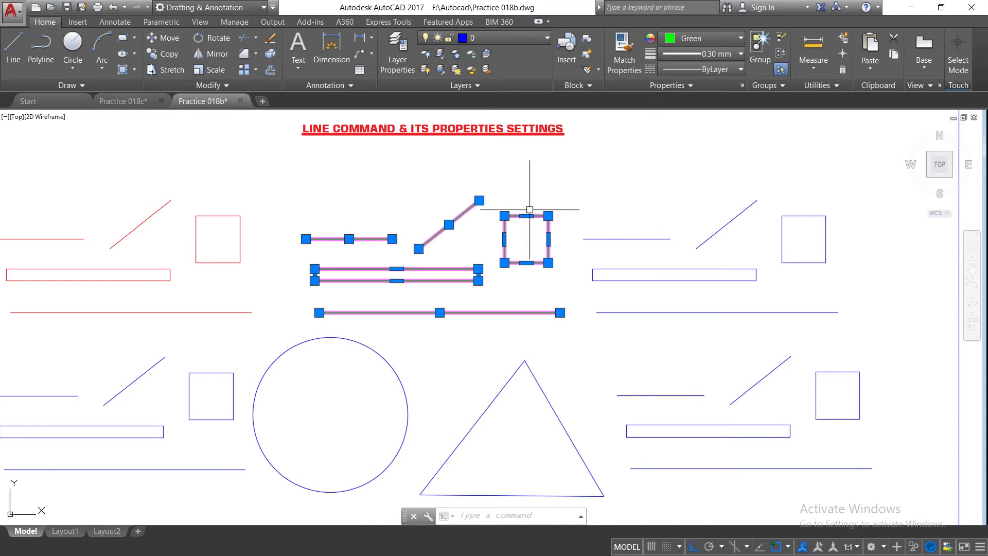
{"action": "key", "text": "Escape"}
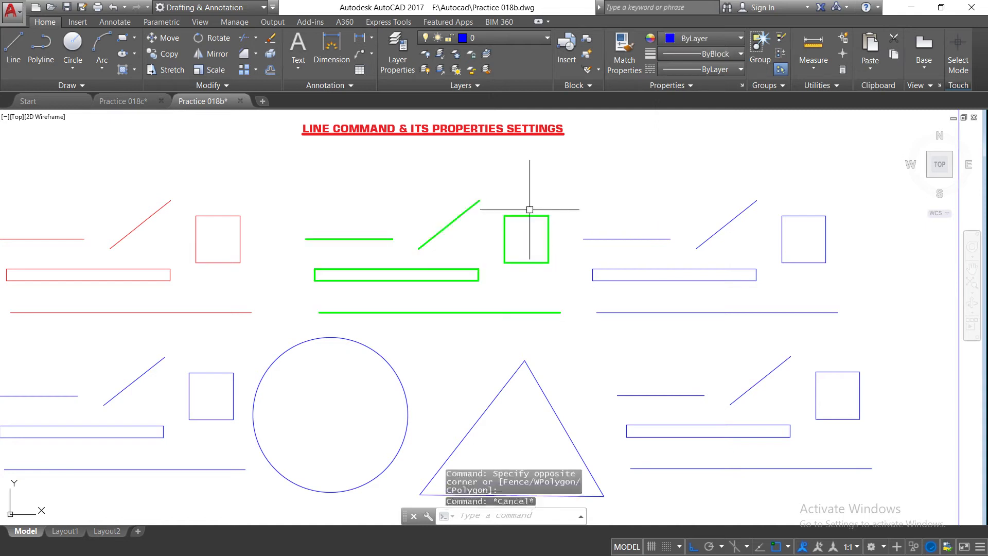
Uncheck Display Lineweight in the Lineweight Settings dialog and confirm.
{"action": "left_click", "coordinate": [529, 515]}
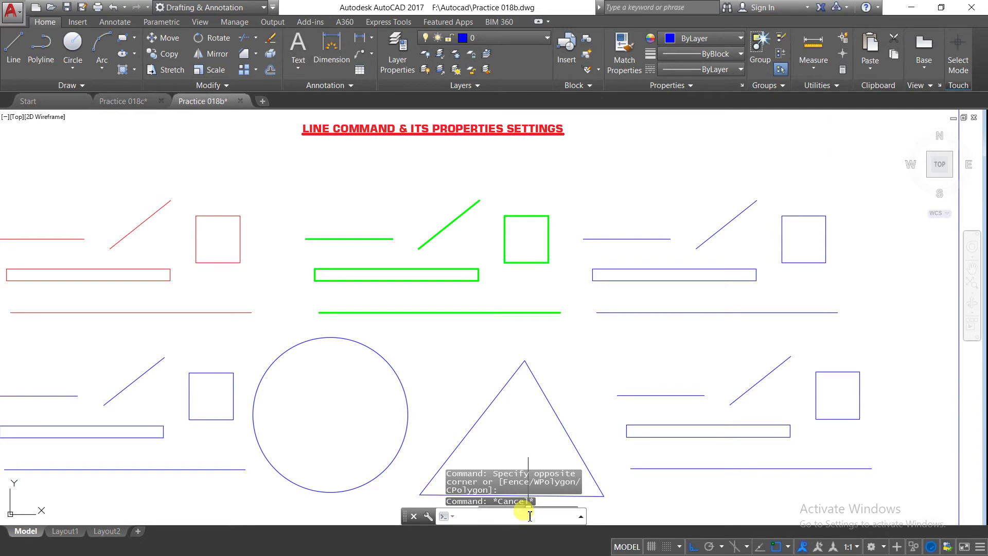
{"action": "type", "text": "lin"}
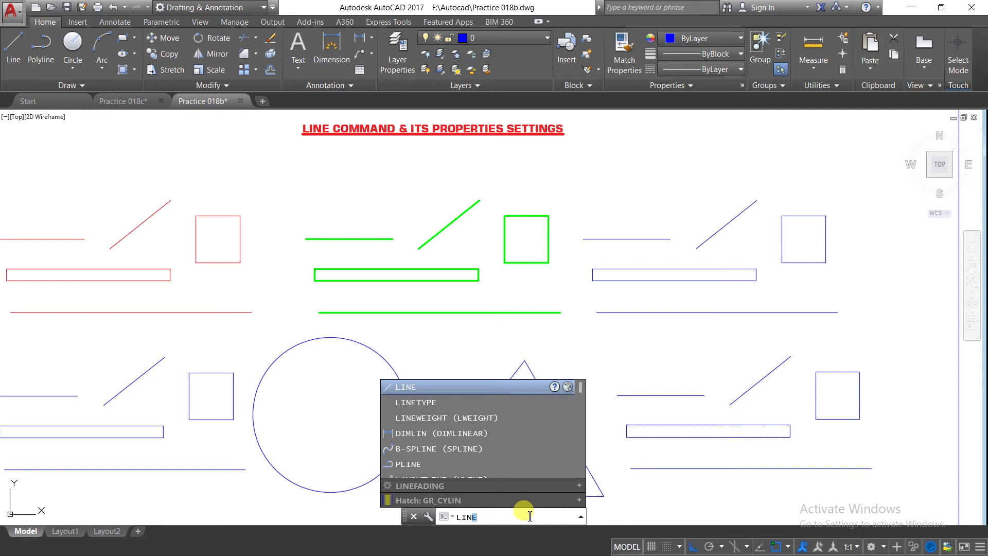
{"action": "scroll", "coordinate": [463, 453], "scroll_direction": "down", "scroll_amount": 1}
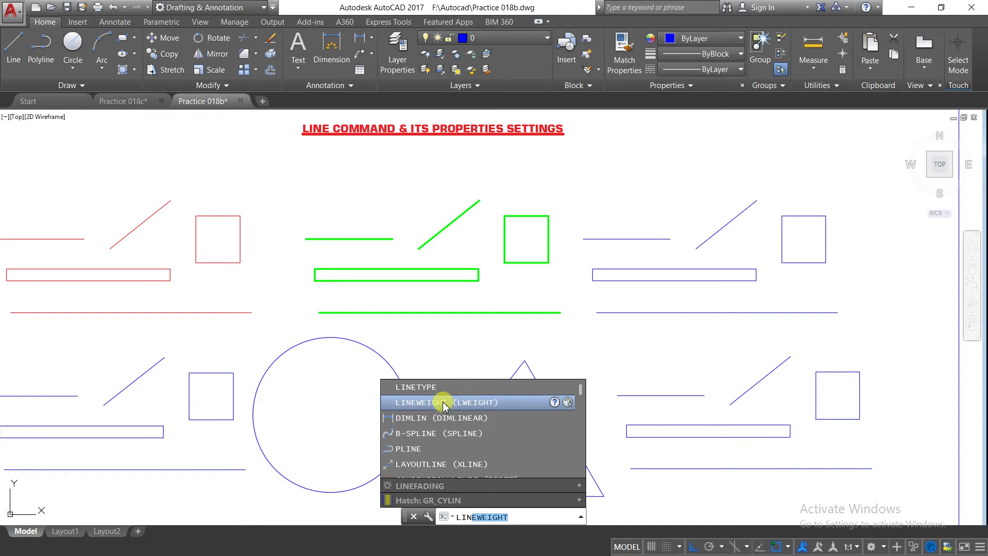
{"action": "left_click", "coordinate": [444, 403]}
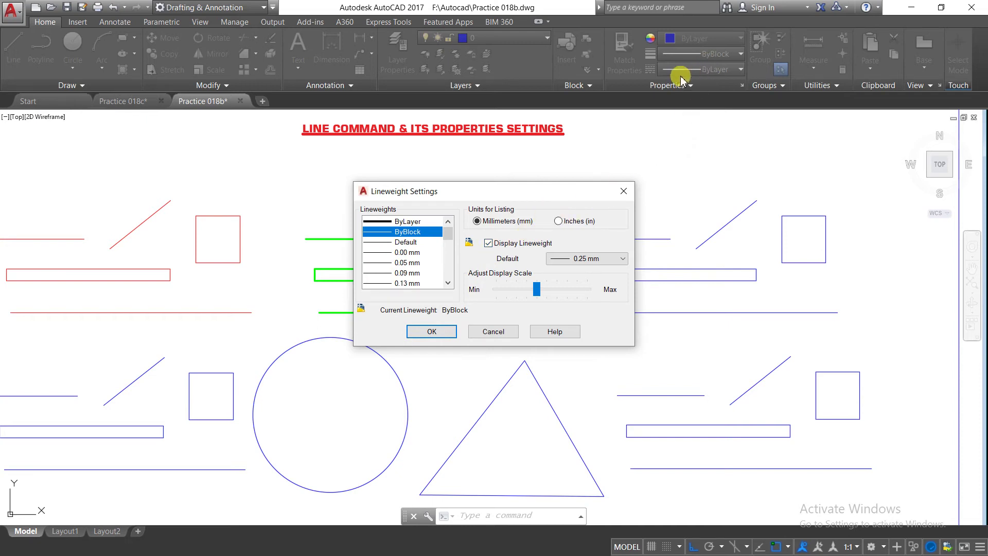
{"action": "left_click", "coordinate": [516, 244]}
{"action": "left_click", "coordinate": [436, 331]}
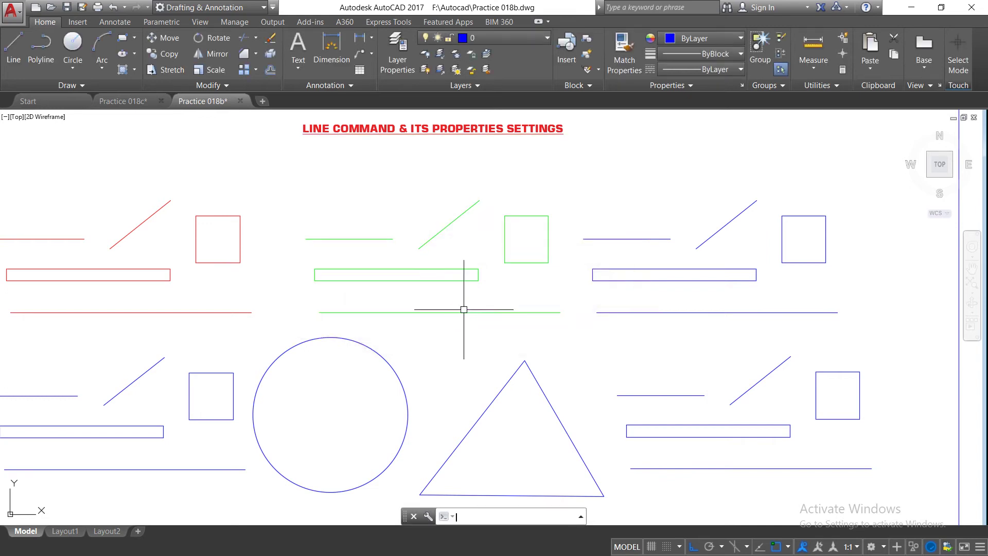
Make 0.53 mm the current lineweight.
{"action": "left_click", "coordinate": [739, 55]}
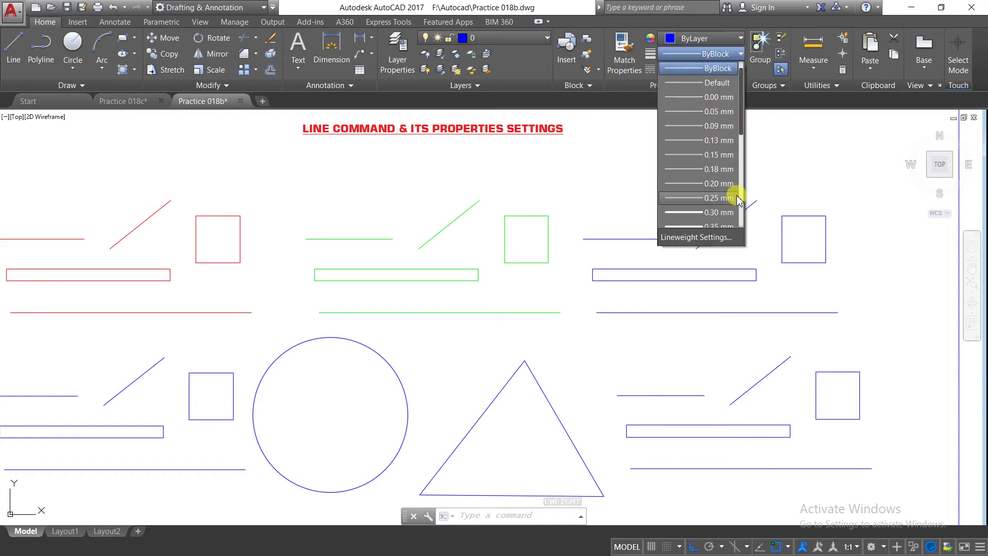
{"action": "left_click_drag", "start_coordinate": [743, 128], "coordinate": [745, 154]}
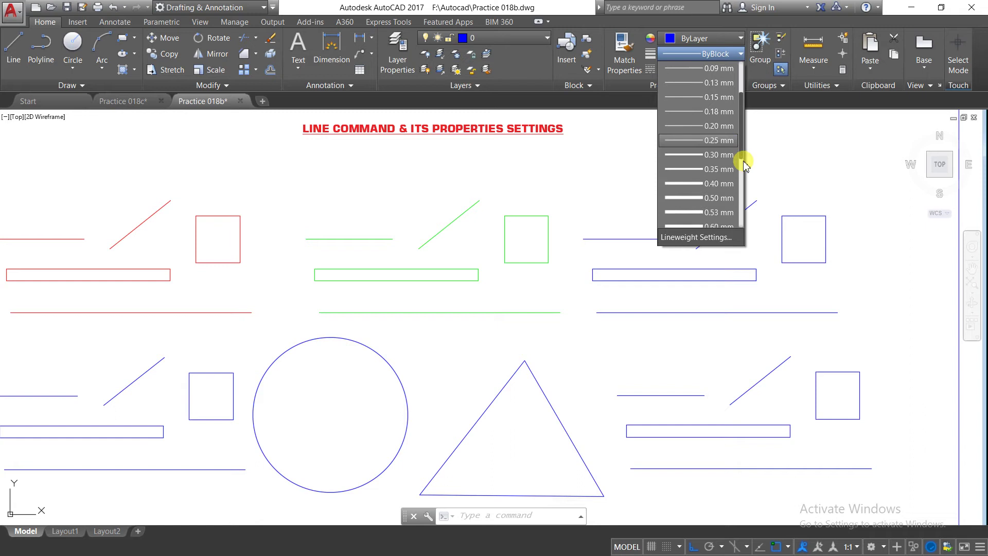
{"action": "left_click", "coordinate": [684, 212]}
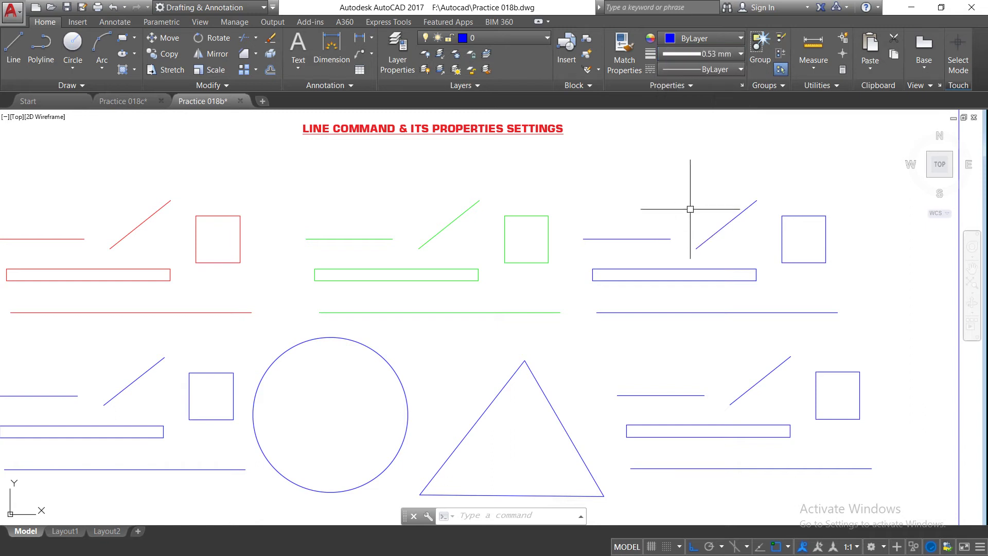
Window-select the green group, change its lineweight to 0.70 mm, and deselect it.
{"action": "left_click", "coordinate": [302, 171]}
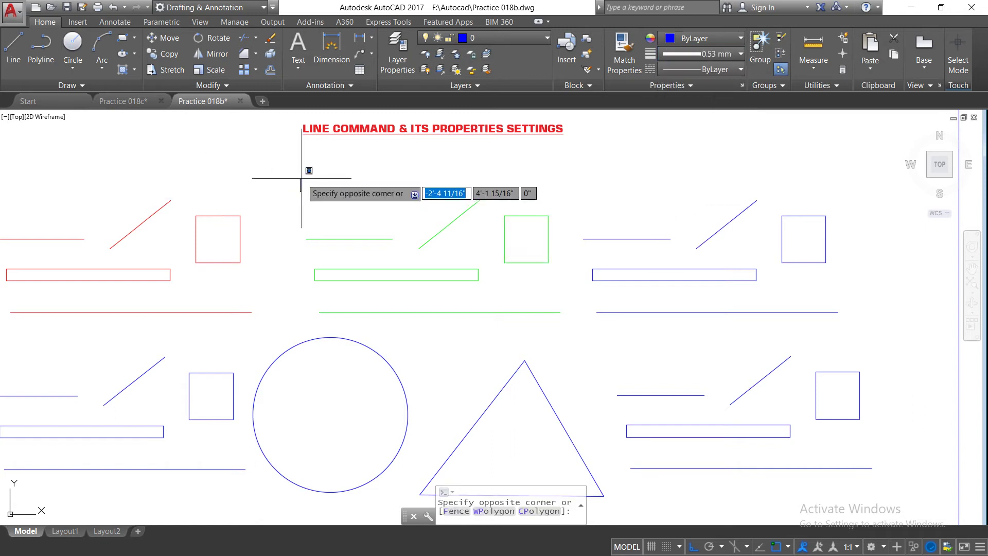
{"action": "left_click", "coordinate": [569, 322]}
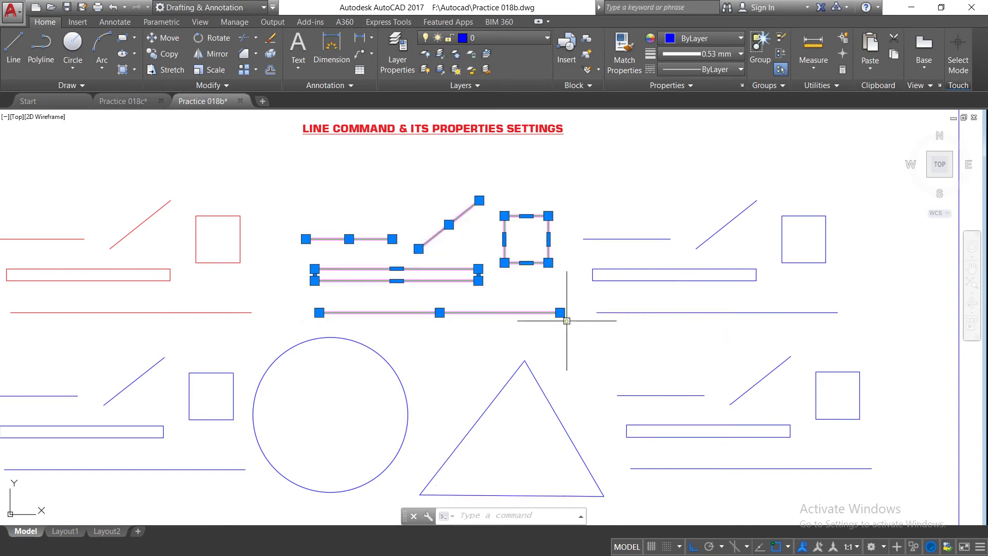
{"action": "left_click", "coordinate": [737, 53]}
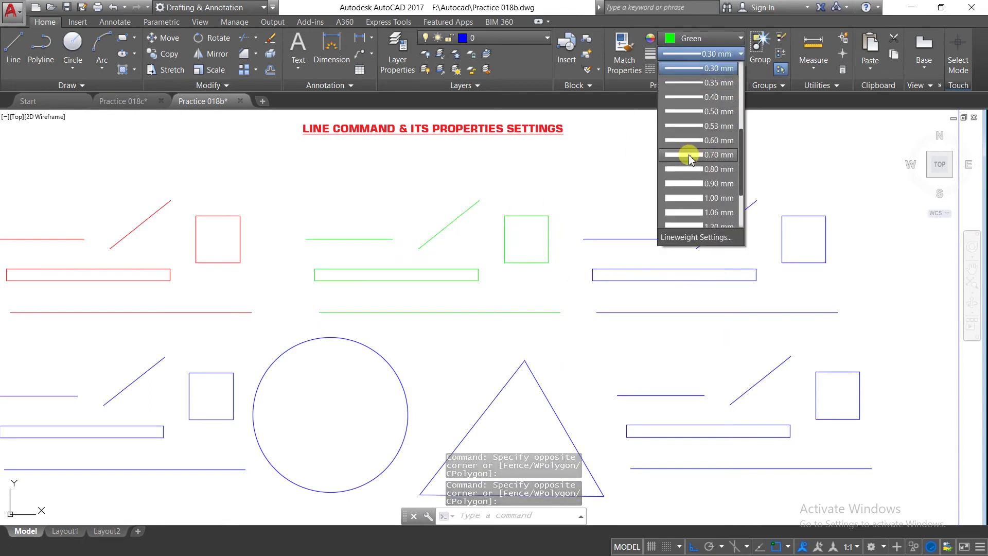
{"action": "left_click", "coordinate": [694, 158]}
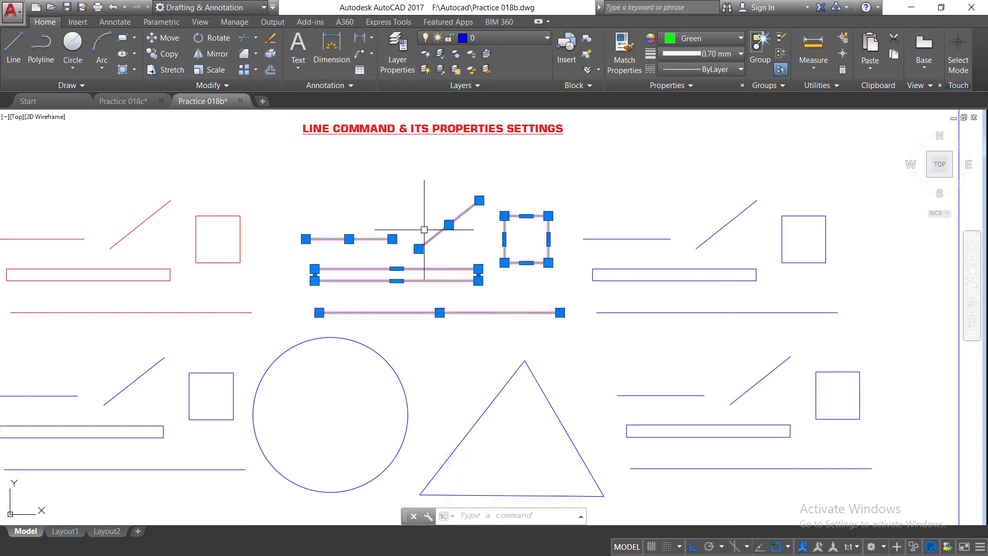
{"action": "key", "text": "Escape"}
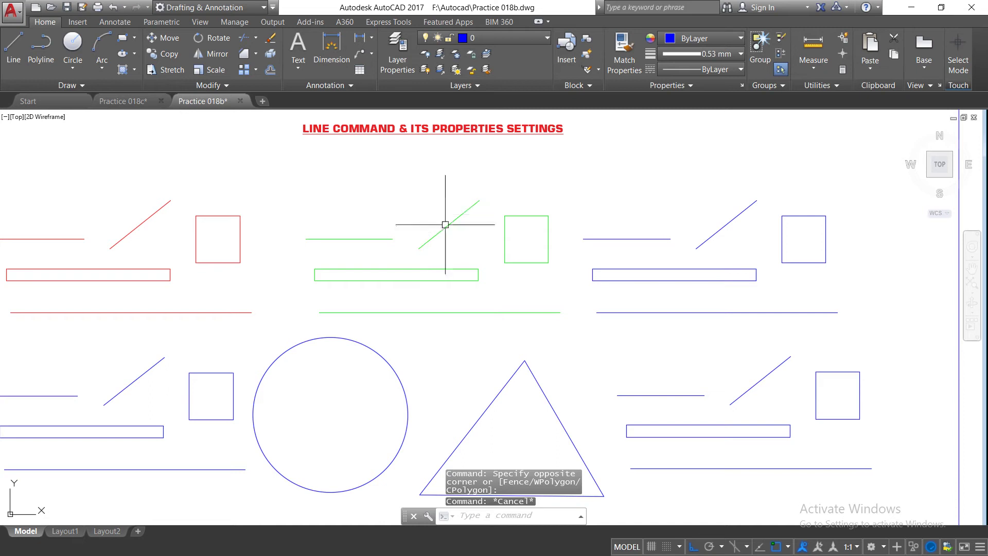
In the Lineweight Settings dialog, make 0.70 mm current and turn Display Lineweight back on.
{"action": "left_click", "coordinate": [492, 517]}
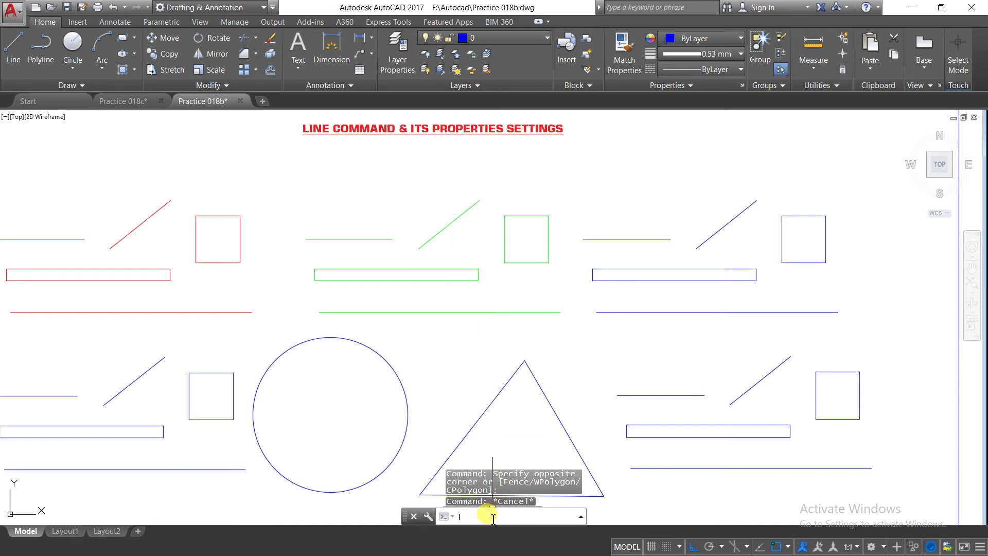
{"action": "type", "text": "ine"}
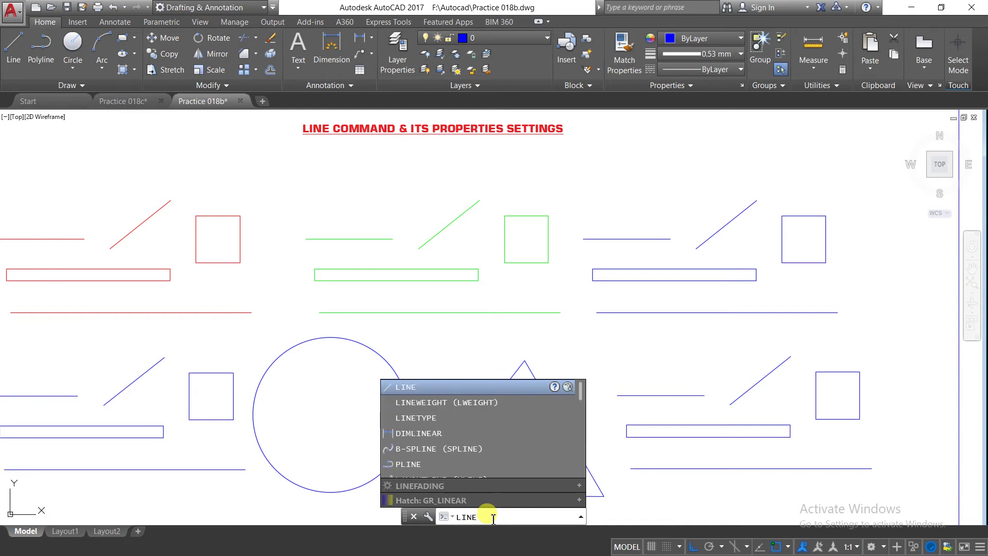
{"action": "left_click", "coordinate": [430, 402]}
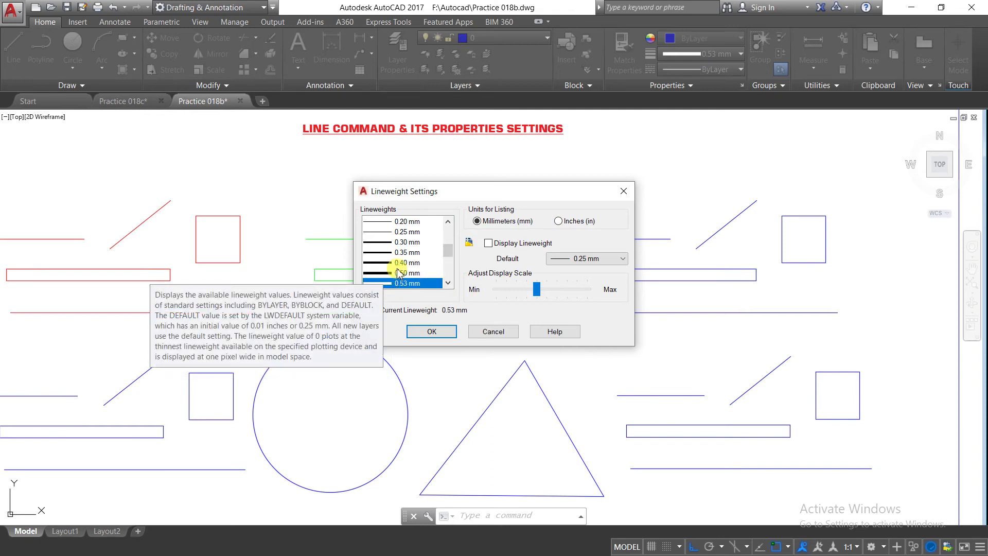
{"action": "left_click_drag", "start_coordinate": [445, 255], "coordinate": [447, 265]}
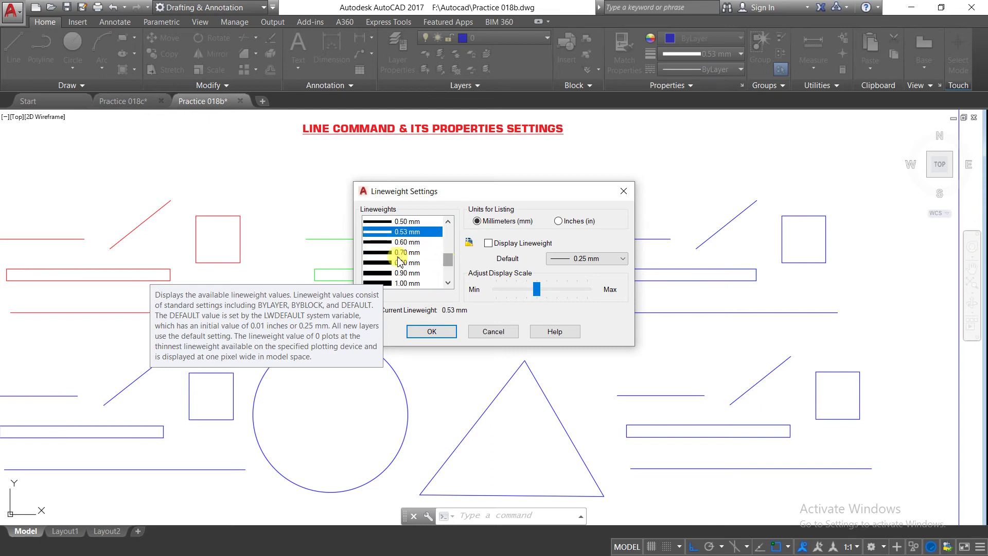
{"action": "left_click", "coordinate": [387, 253]}
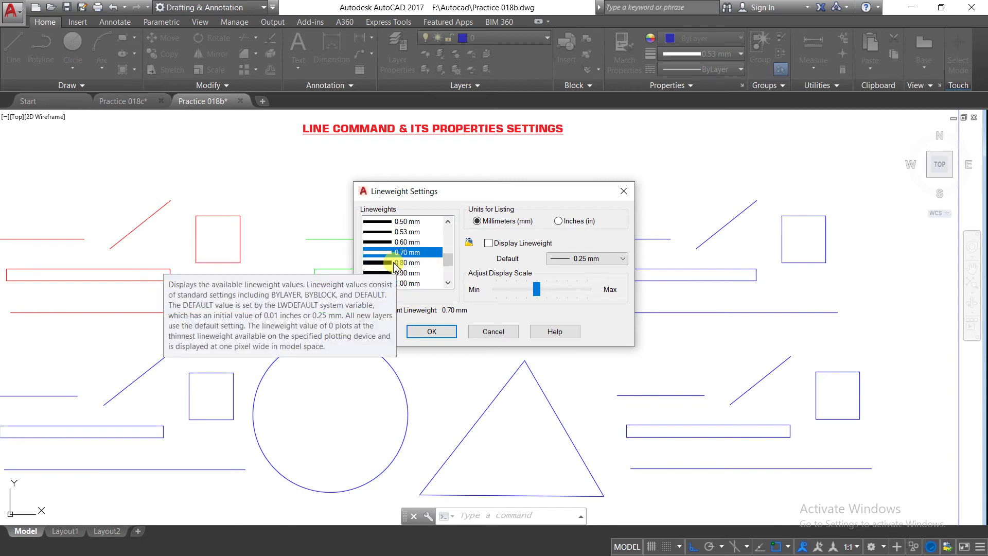
{"action": "left_click", "coordinate": [489, 244]}
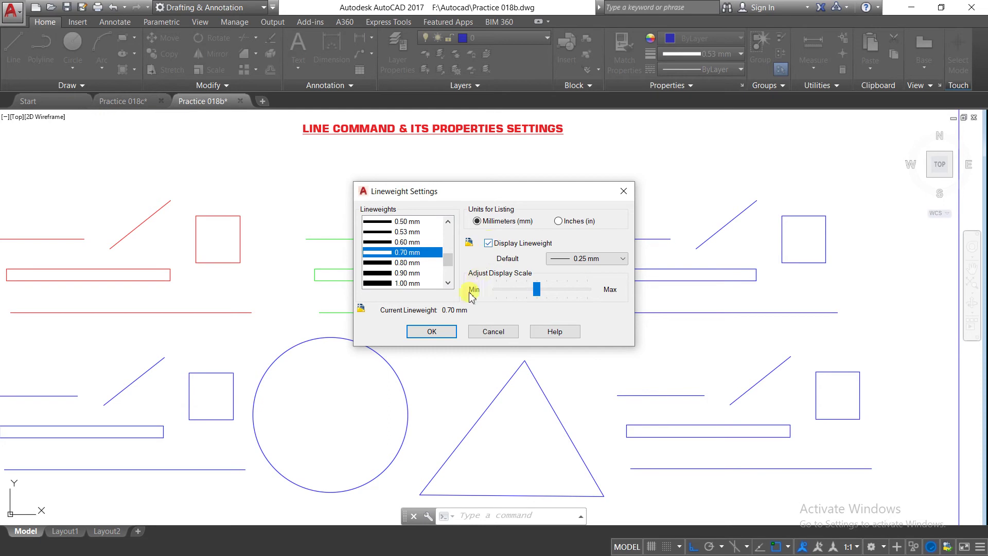
{"action": "left_click", "coordinate": [442, 327]}
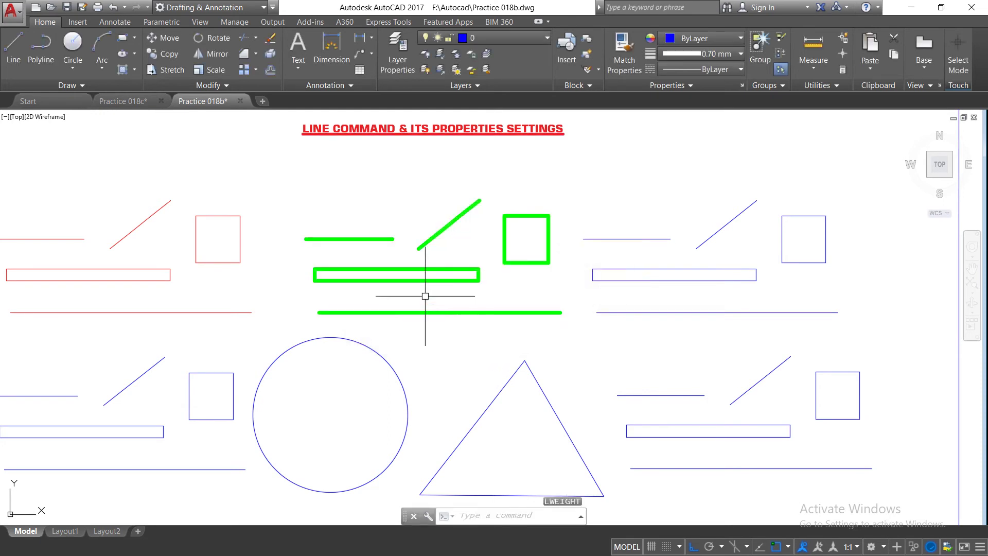
Select the upper-right lines, rectangle and square and colour them orange (242,103,34).
{"action": "scroll", "coordinate": [399, 287], "scroll_direction": "up", "scroll_amount": 2}
{"action": "scroll", "coordinate": [380, 283], "scroll_direction": "down", "scroll_amount": 2}
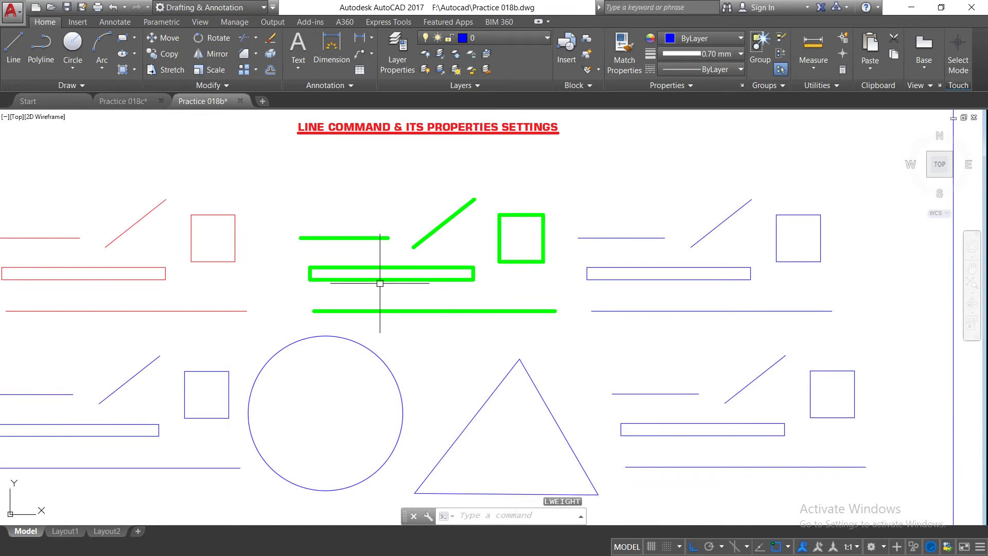
{"action": "scroll", "coordinate": [379, 283], "scroll_direction": "down", "scroll_amount": 2}
{"action": "scroll", "coordinate": [586, 298], "scroll_direction": "up", "scroll_amount": 2}
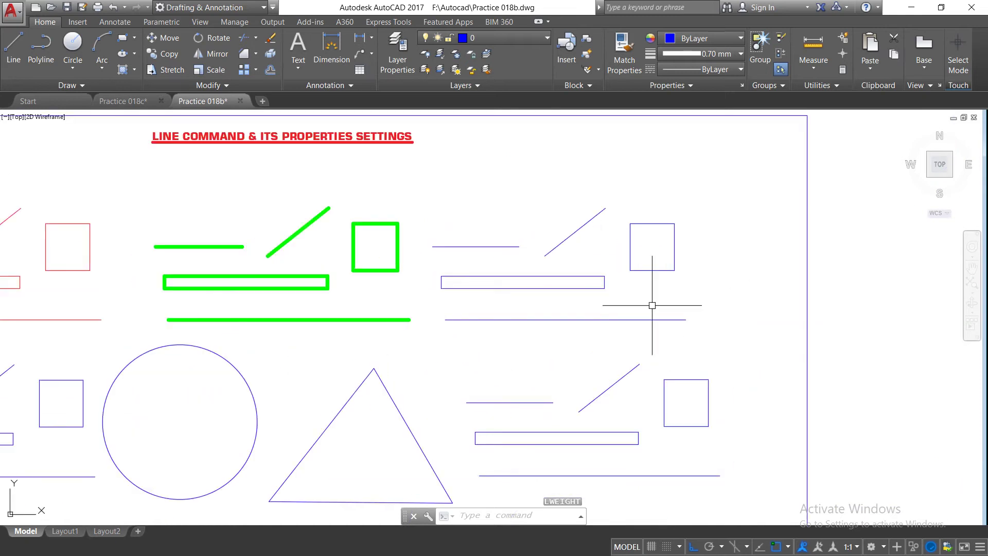
{"action": "left_click", "coordinate": [727, 337]}
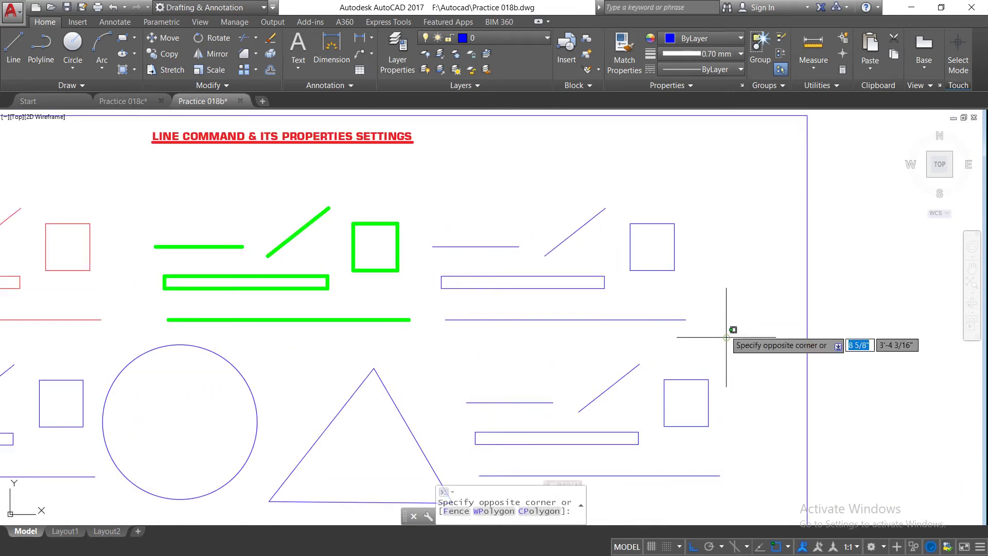
{"action": "left_click", "coordinate": [454, 188]}
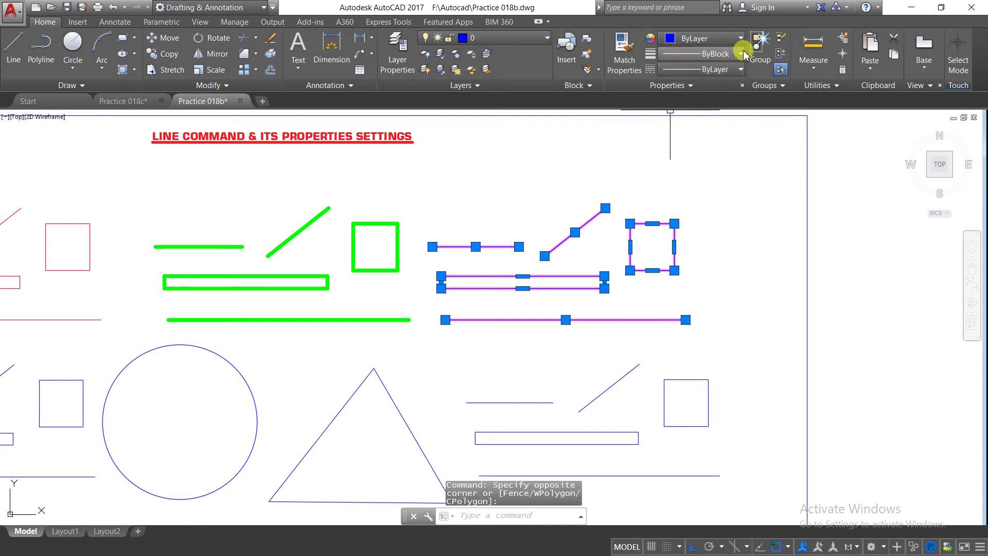
{"action": "left_click", "coordinate": [728, 54]}
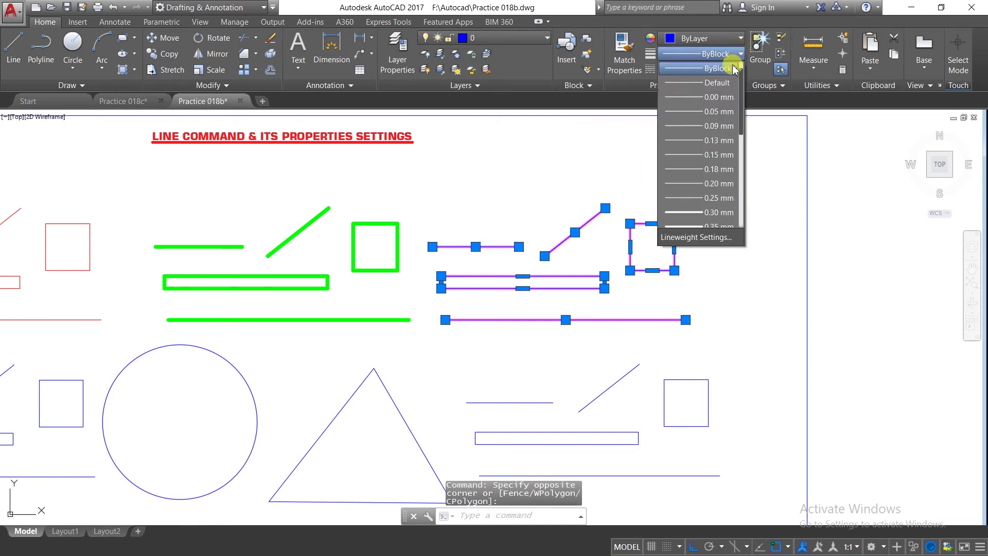
{"action": "left_click", "coordinate": [740, 39]}
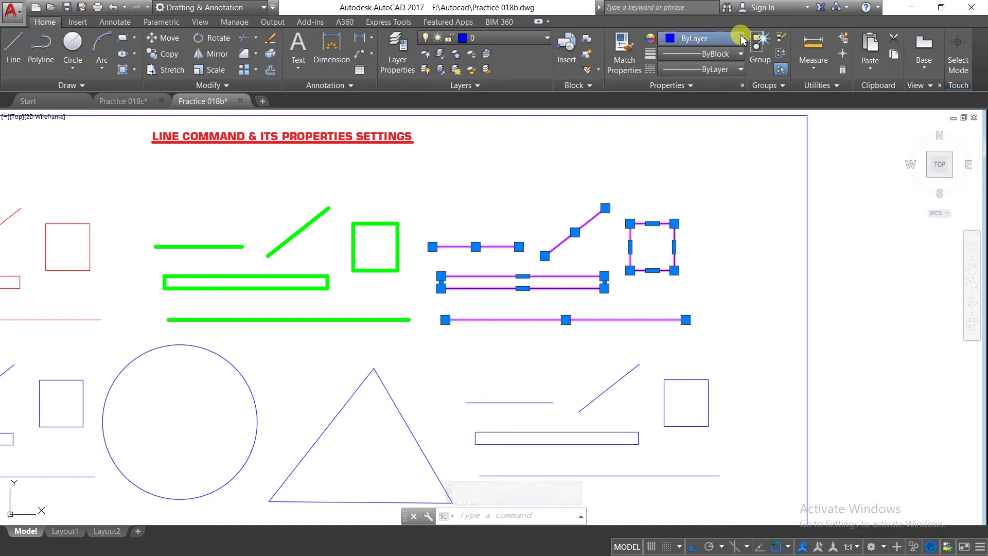
{"action": "left_click", "coordinate": [740, 38]}
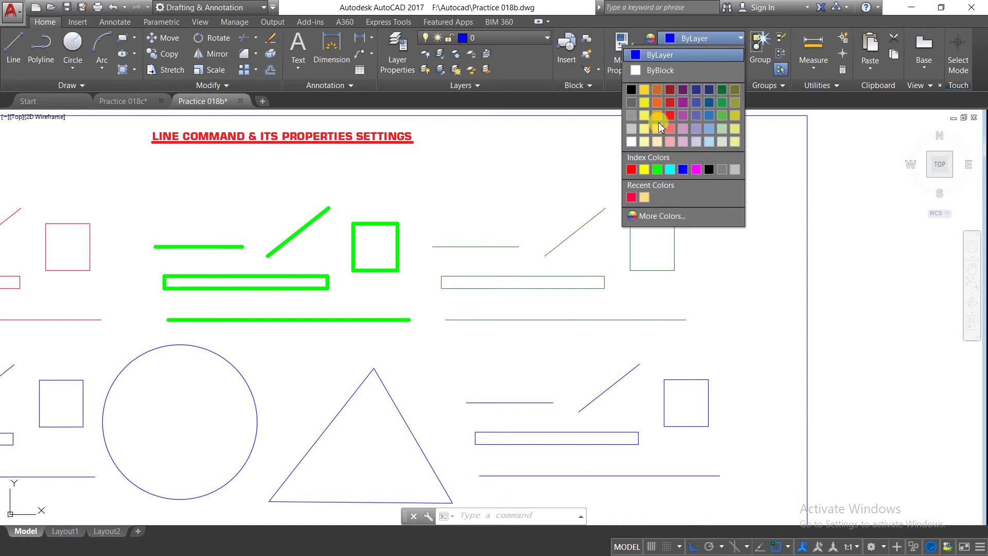
{"action": "left_click", "coordinate": [656, 103]}
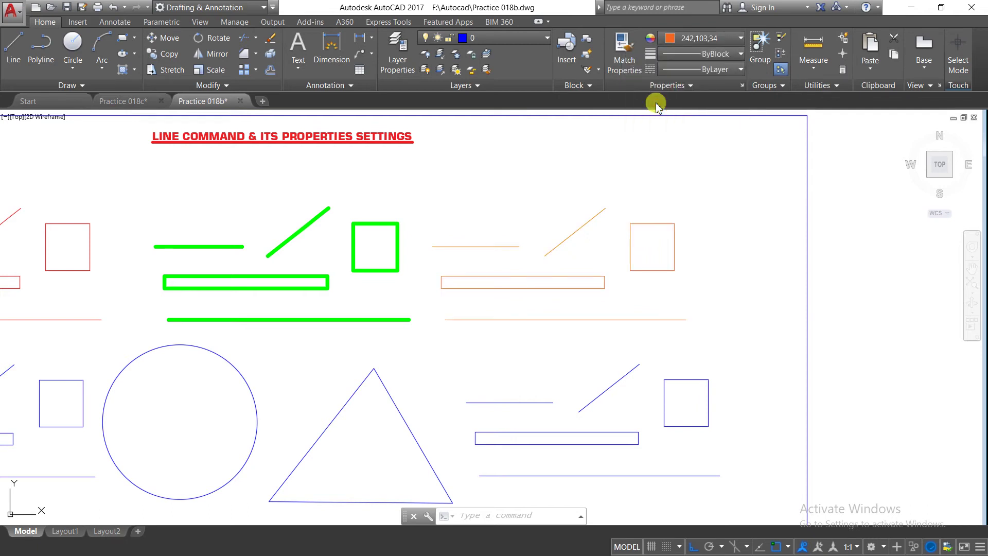
Give the selected orange shapes a 1.58 mm lineweight, then deselect them.
{"action": "left_click", "coordinate": [739, 55]}
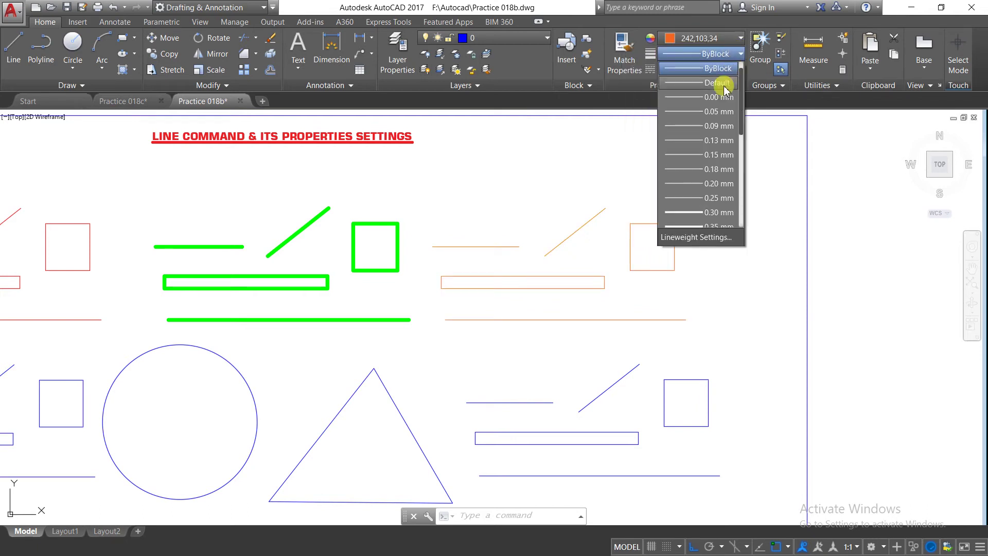
{"action": "scroll", "coordinate": [743, 189], "scroll_direction": "down", "scroll_amount": 4}
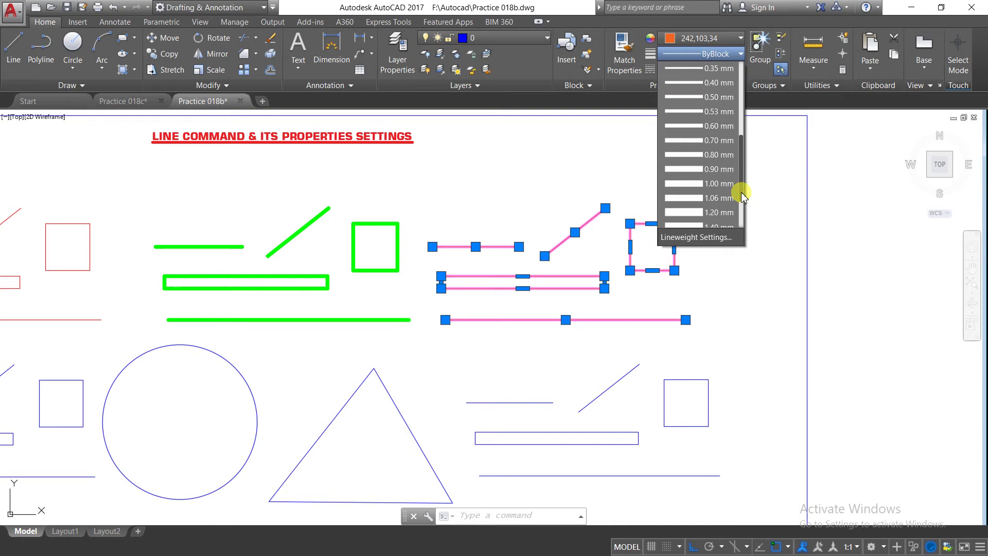
{"action": "scroll", "coordinate": [742, 198], "scroll_direction": "down", "scroll_amount": 1}
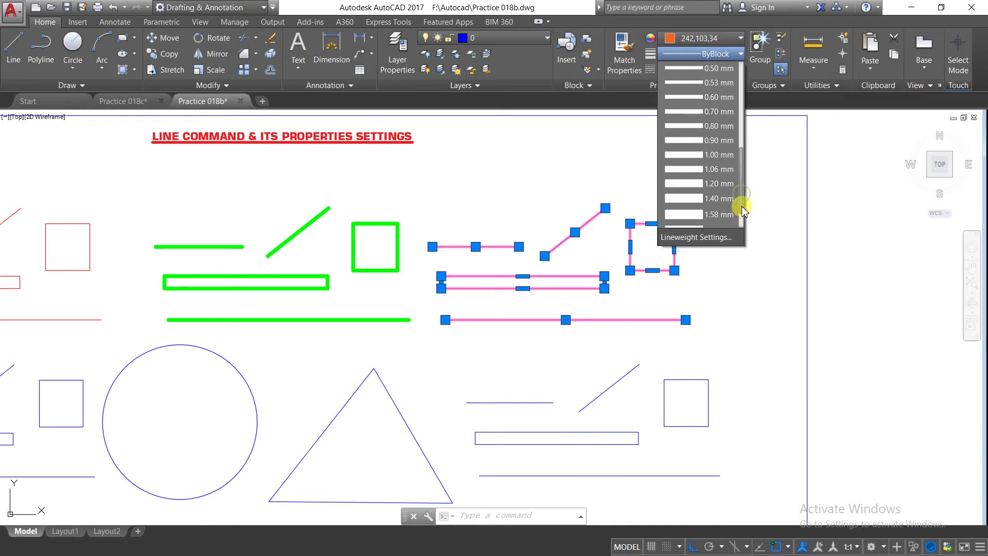
{"action": "left_click", "coordinate": [692, 215]}
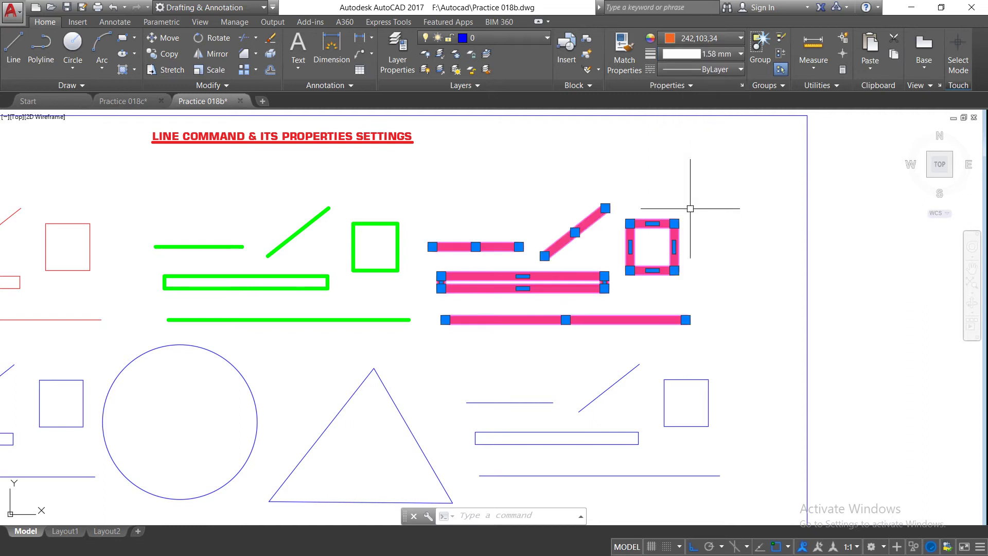
{"action": "left_click", "coordinate": [690, 208]}
{"action": "key", "text": "Escape"}
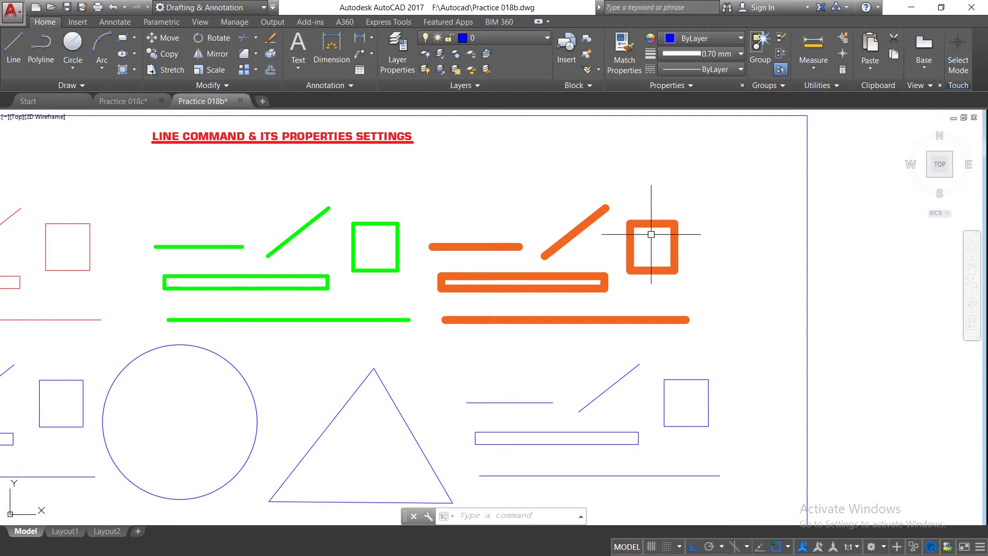
Set the lower-left blue lines, rectangle and square to a 2.11 mm lineweight.
{"action": "scroll", "coordinate": [649, 175], "scroll_direction": "down", "scroll_amount": 2}
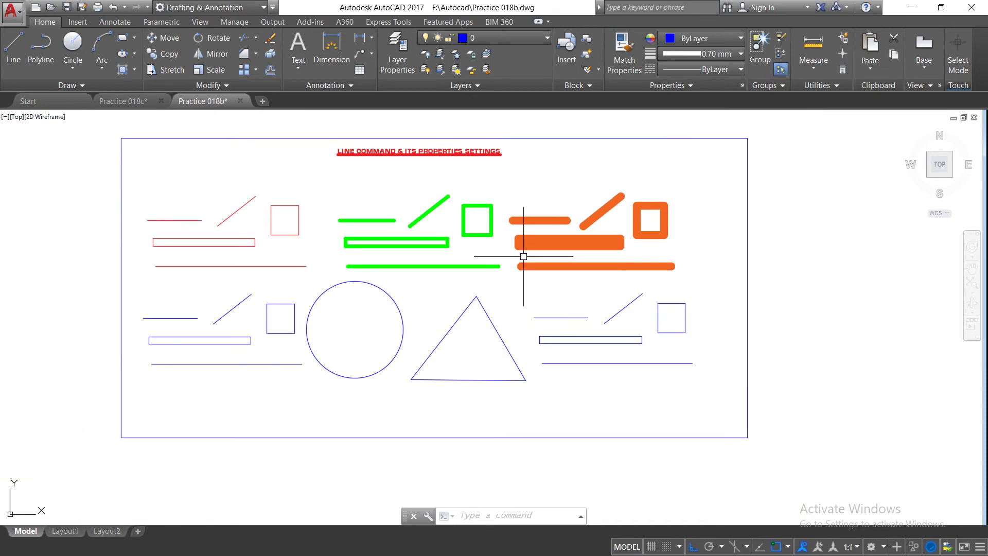
{"action": "scroll", "coordinate": [267, 316], "scroll_direction": "up", "scroll_amount": 2}
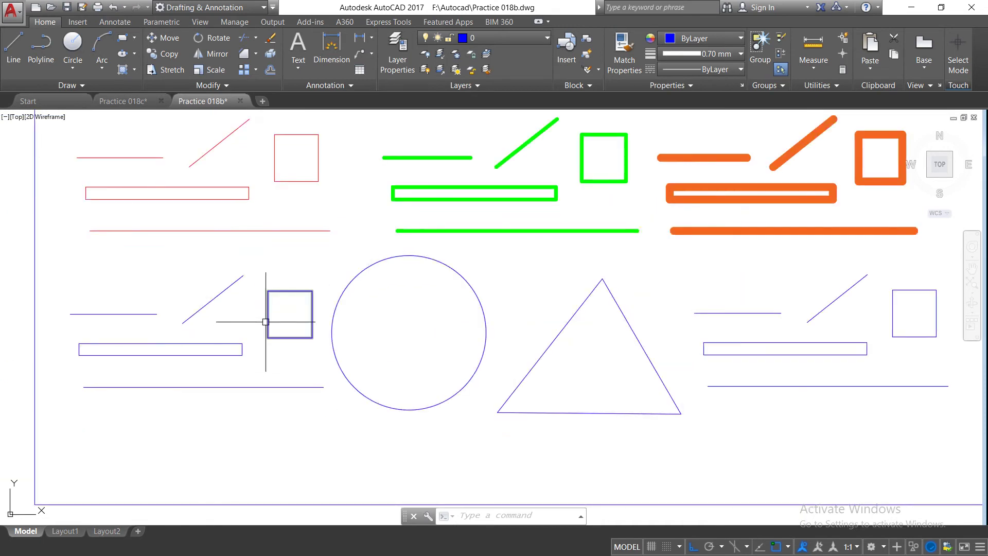
{"action": "left_click", "coordinate": [60, 247]}
{"action": "left_click", "coordinate": [330, 408]}
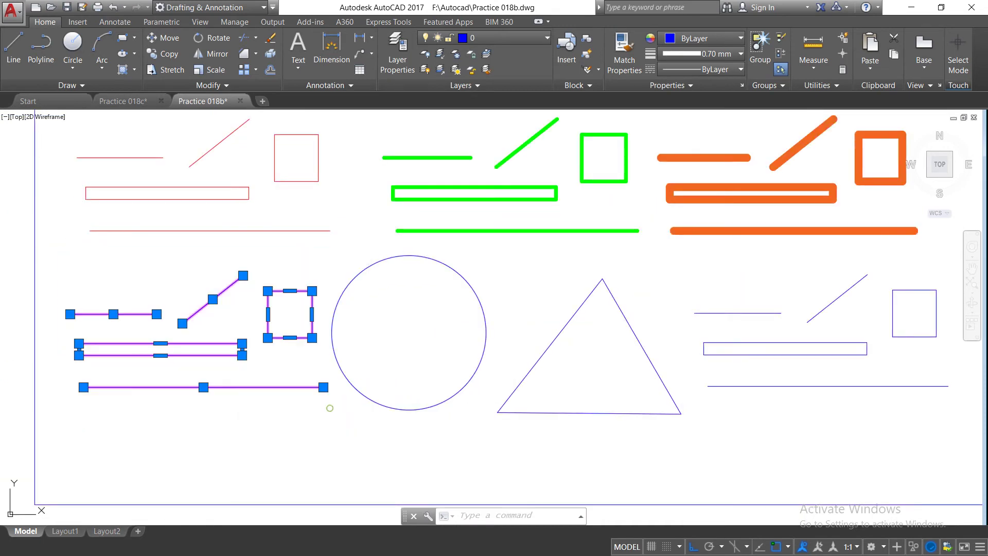
{"action": "left_click", "coordinate": [740, 53]}
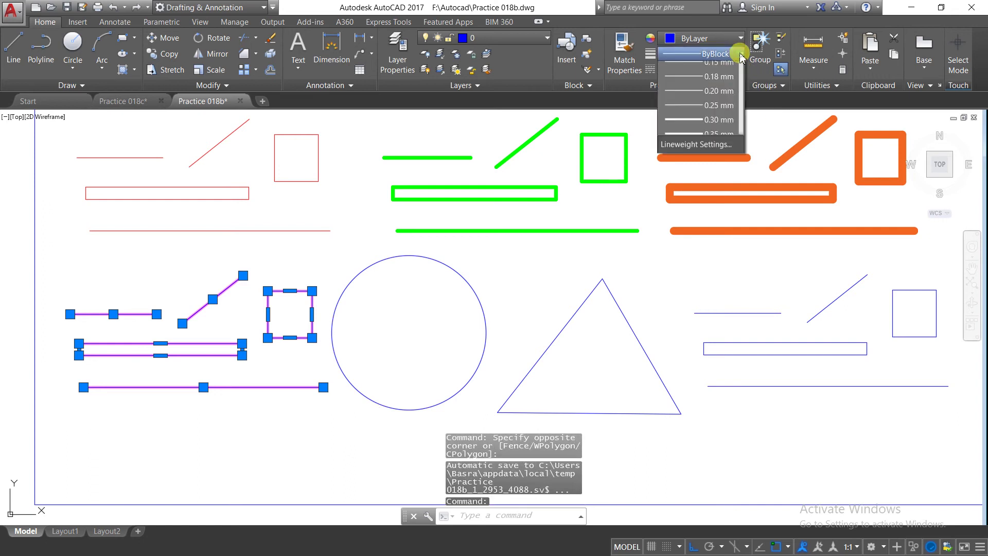
{"action": "scroll", "coordinate": [710, 194], "scroll_direction": "down", "scroll_amount": 2}
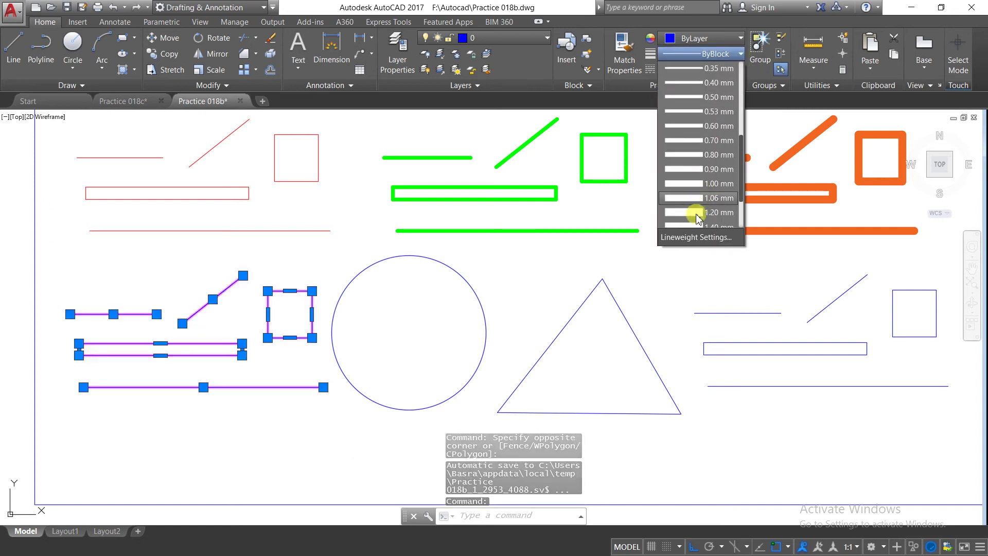
{"action": "scroll", "coordinate": [698, 216], "scroll_direction": "down", "scroll_amount": 2}
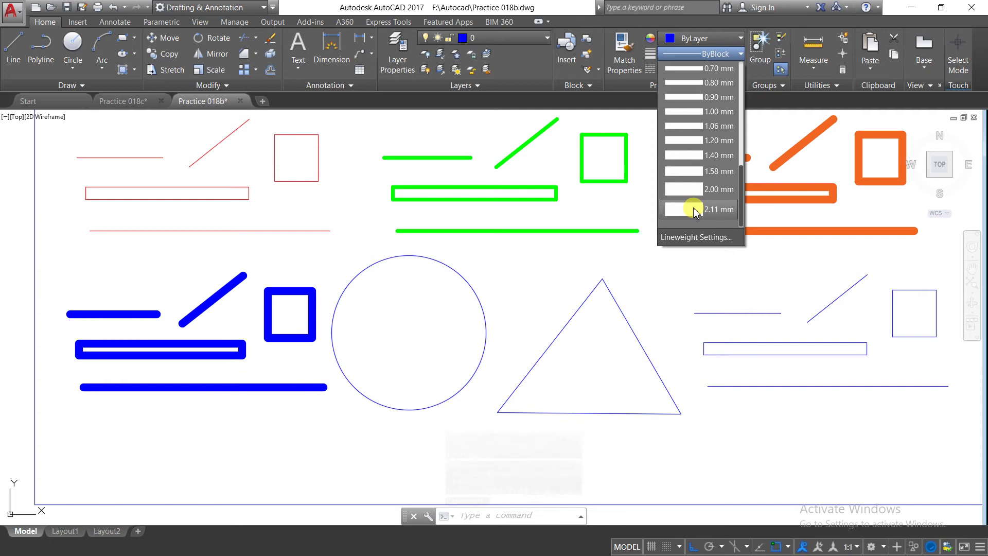
{"action": "left_click", "coordinate": [695, 209]}
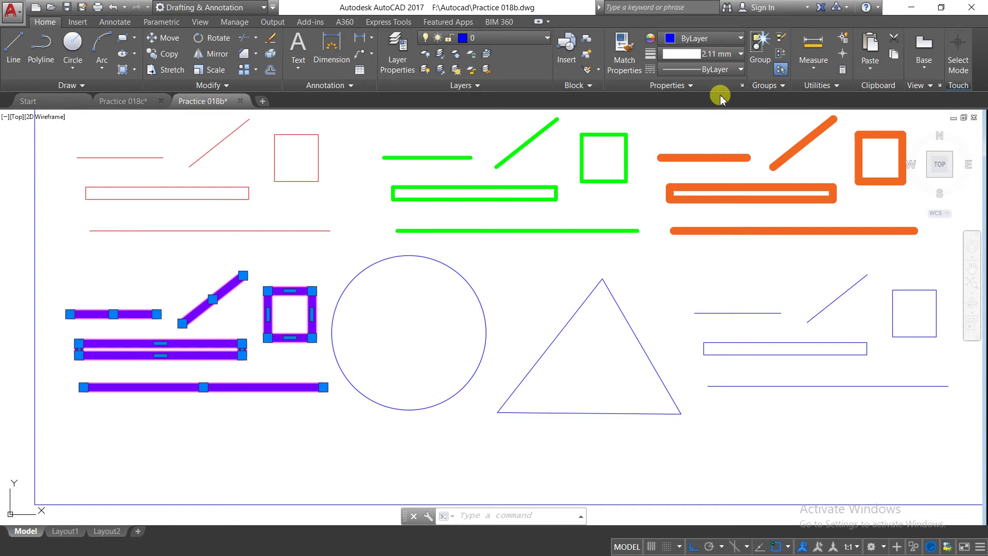
{"action": "key", "text": "Escape"}
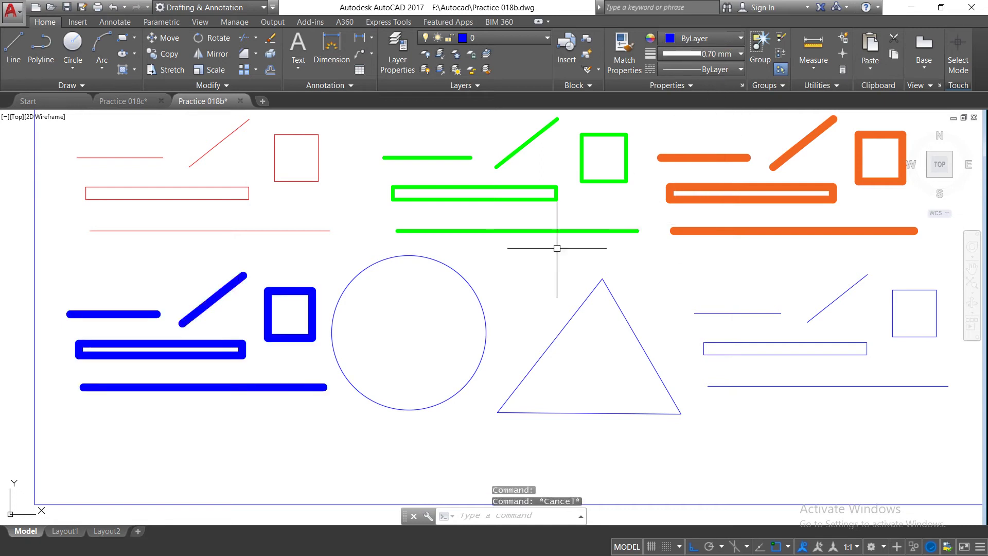
Select the middle blue circle and triangle and set their lineweight to 1.20 mm.
{"action": "left_click", "coordinate": [472, 282]}
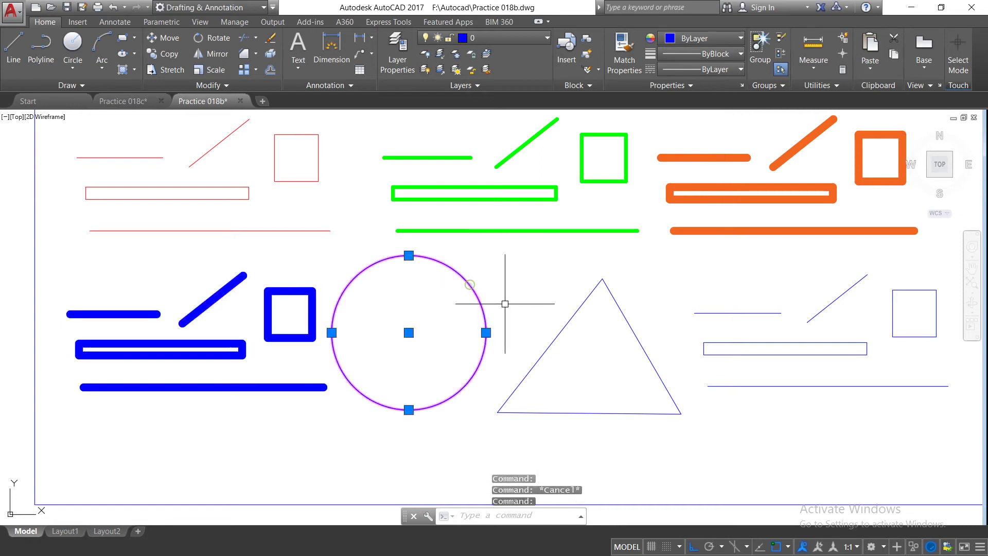
{"action": "left_click", "coordinate": [567, 328]}
{"action": "left_click", "coordinate": [693, 422]}
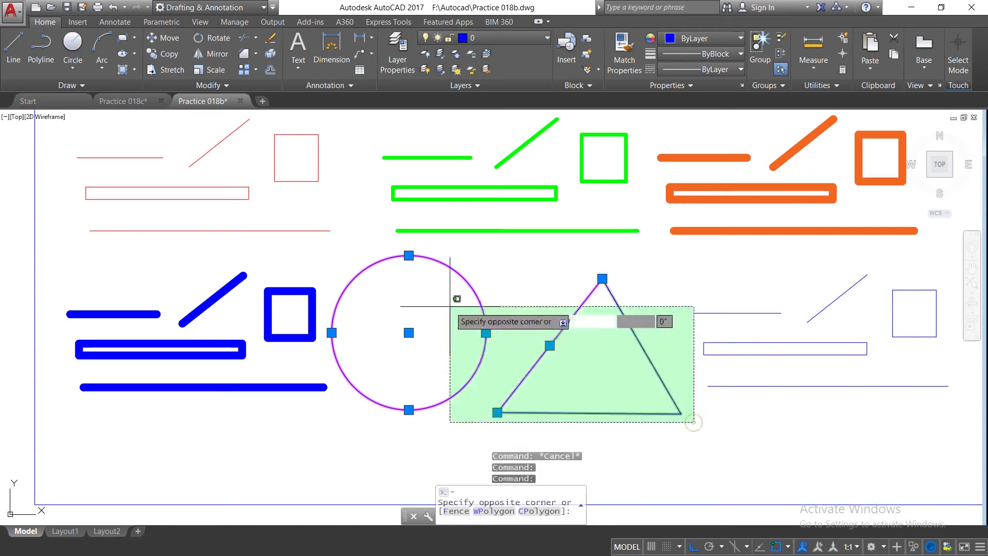
{"action": "left_click", "coordinate": [390, 268]}
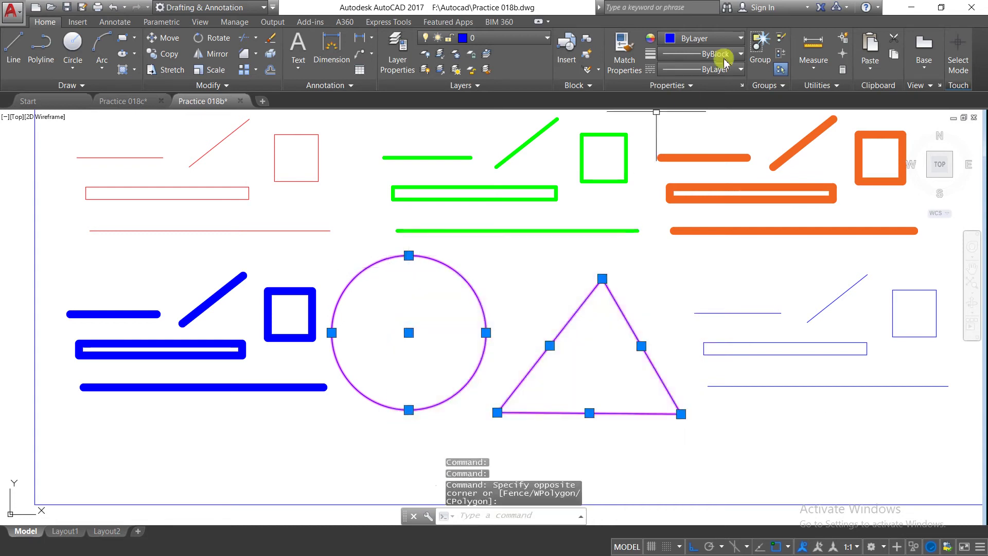
{"action": "left_click", "coordinate": [741, 54]}
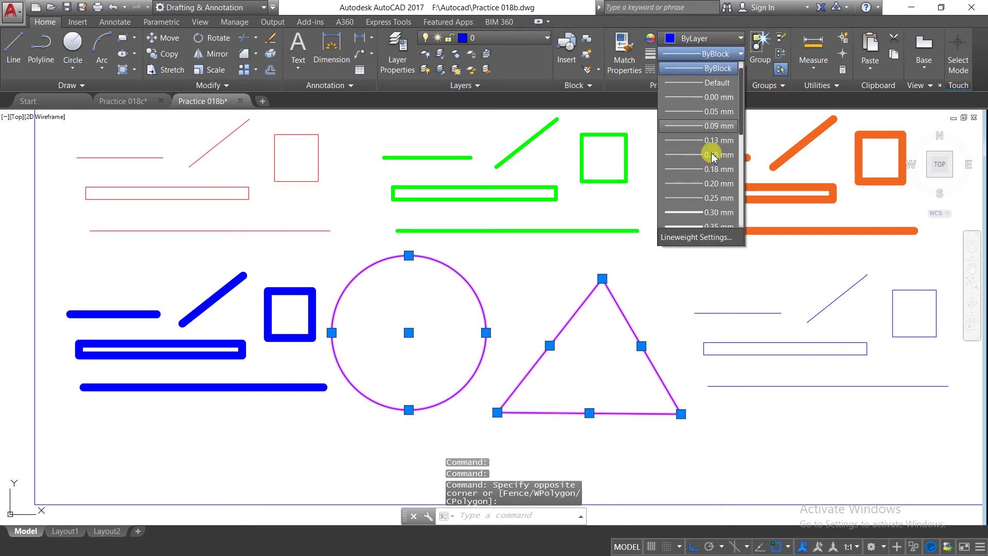
{"action": "scroll", "coordinate": [689, 224], "scroll_direction": "down", "scroll_amount": 3}
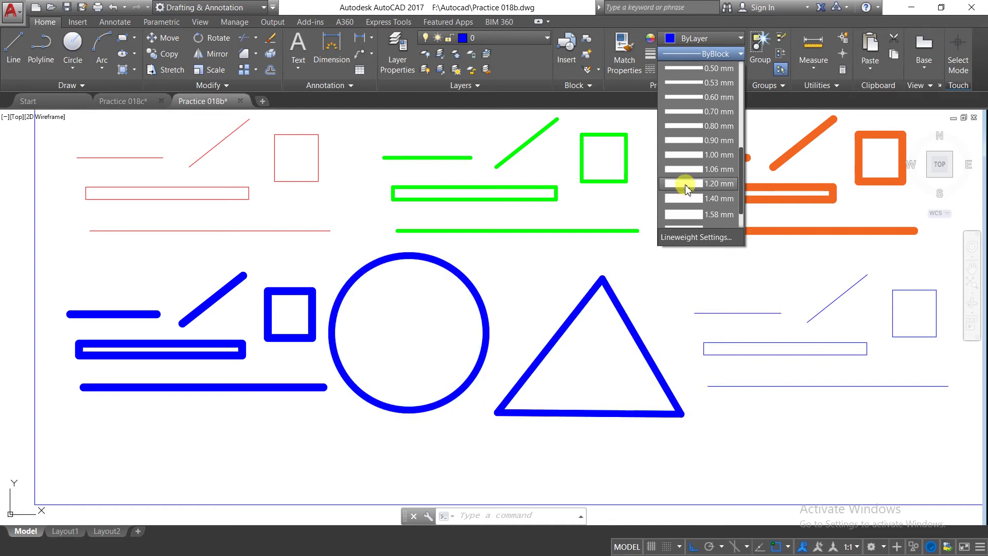
{"action": "left_click", "coordinate": [685, 185]}
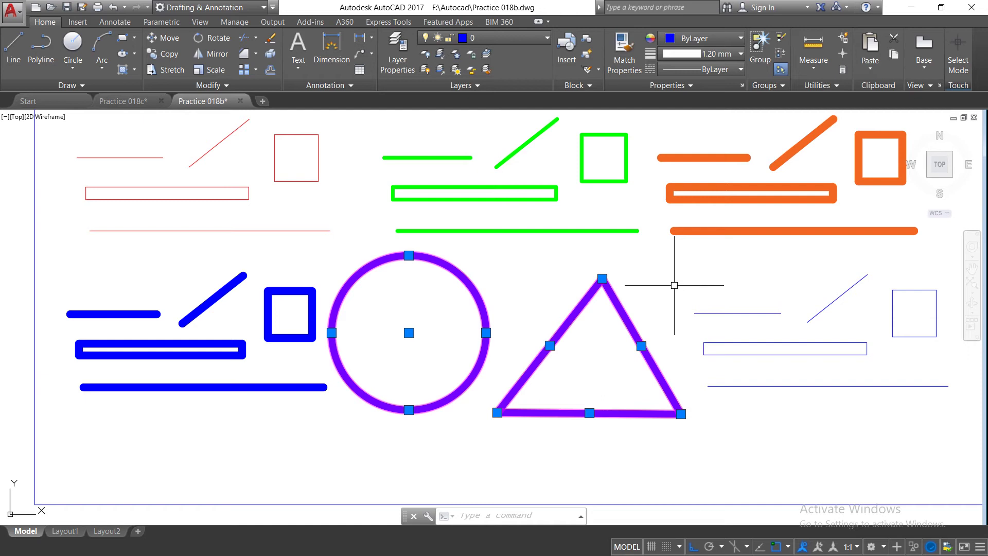
{"action": "key", "text": "Escape"}
{"action": "key", "text": "Escape"}
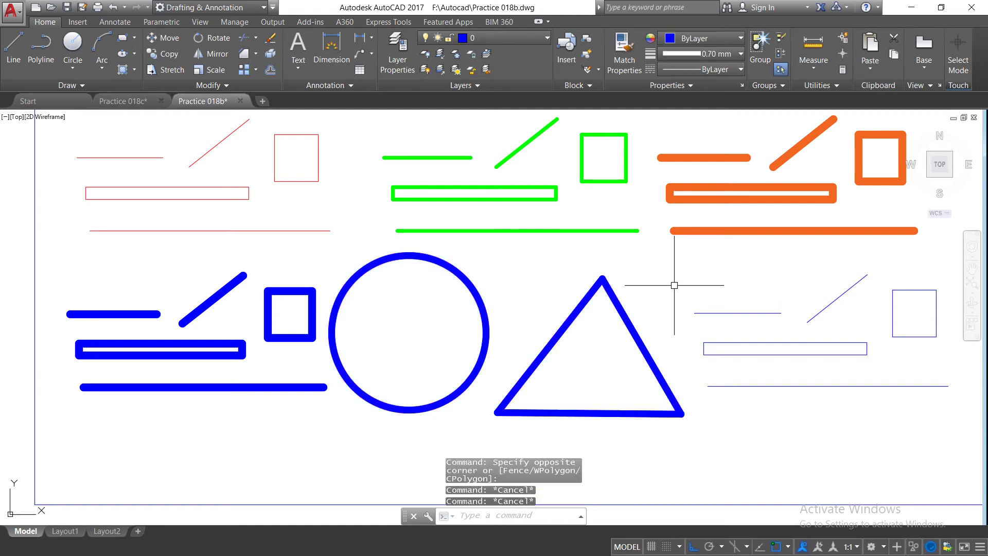
Window-select the lower-right lines, rectangle and square and make them 0.70 mm thick.
{"action": "scroll", "coordinate": [540, 261], "scroll_direction": "down", "scroll_amount": 2}
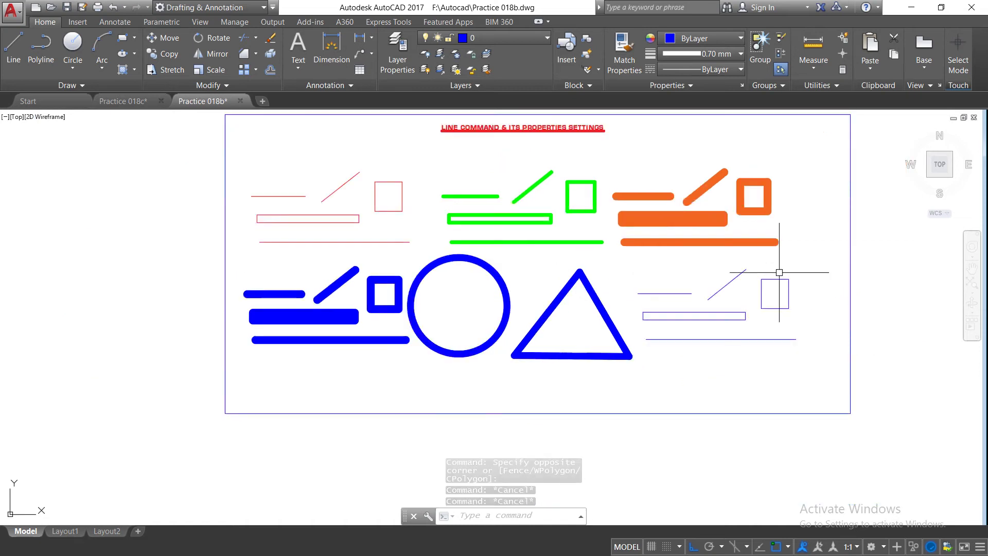
{"action": "scroll", "coordinate": [779, 272], "scroll_direction": "up", "scroll_amount": 2}
{"action": "left_click", "coordinate": [832, 402]}
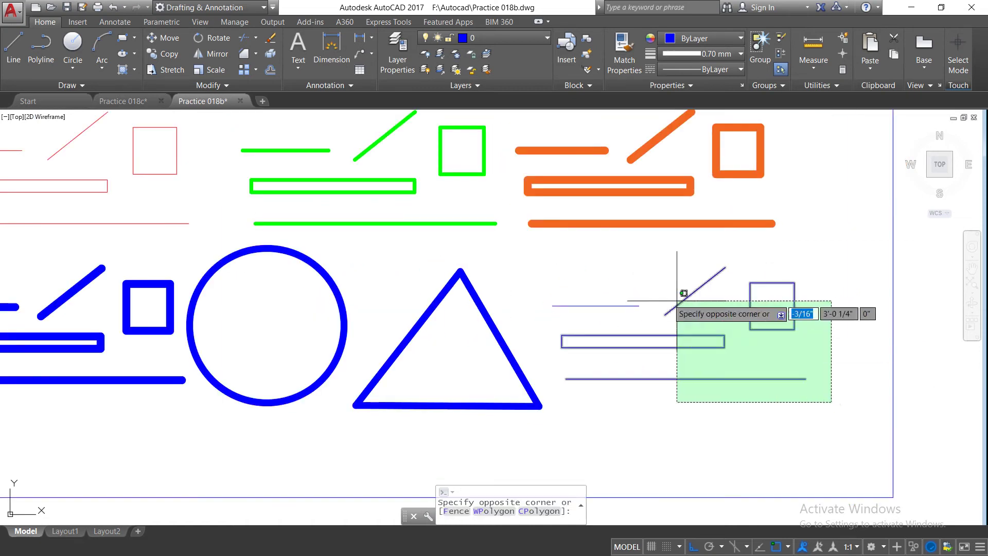
{"action": "left_click", "coordinate": [571, 258]}
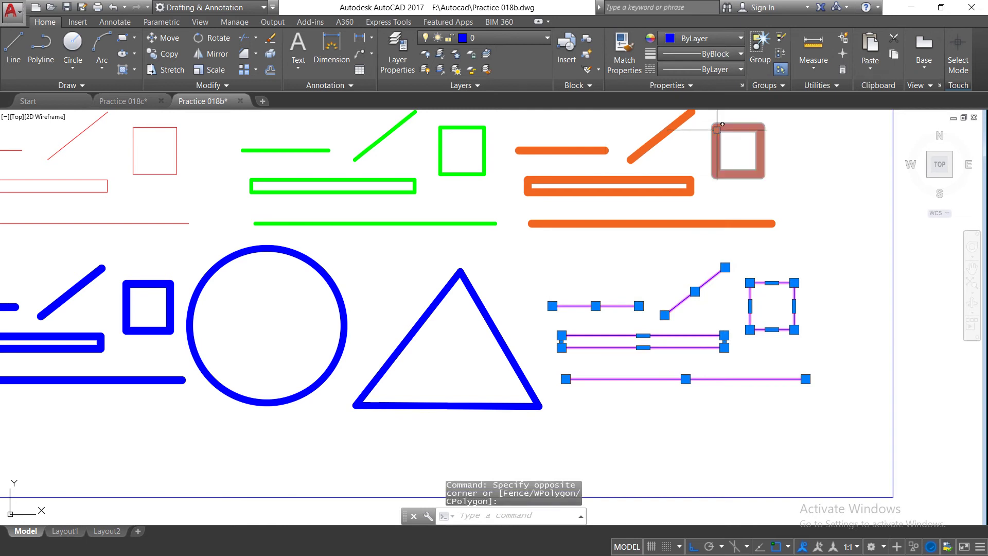
{"action": "left_click", "coordinate": [742, 69]}
{"action": "left_click", "coordinate": [740, 54]}
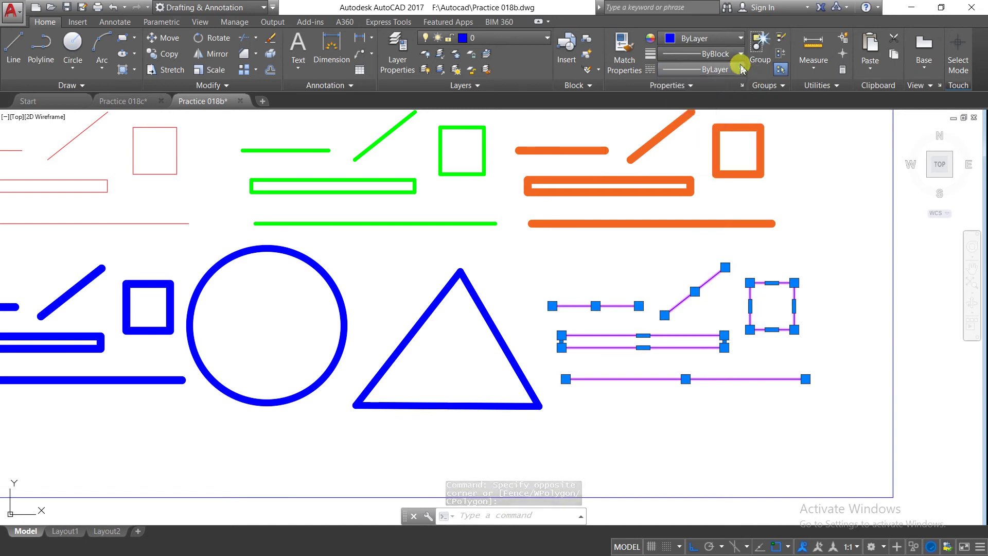
{"action": "left_click", "coordinate": [740, 54]}
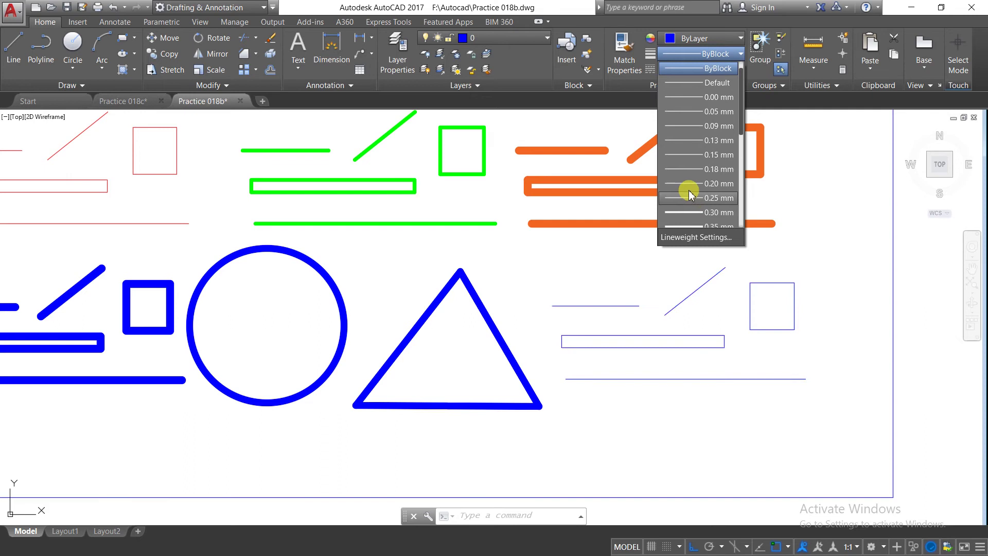
{"action": "scroll", "coordinate": [689, 219], "scroll_direction": "down", "scroll_amount": 4}
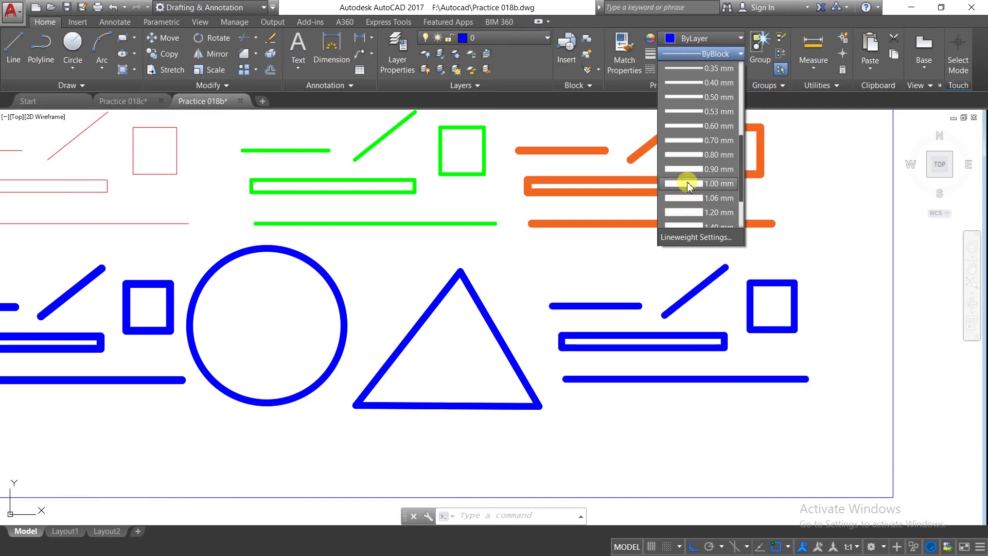
{"action": "left_click", "coordinate": [685, 142]}
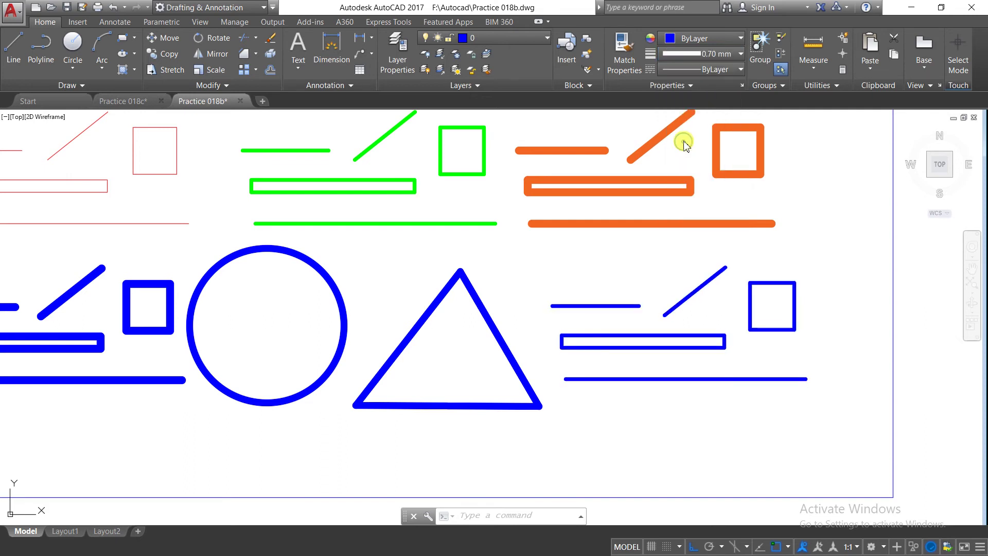
Recolour the selected lower-right shapes to blue 39,118,187, then deselect them.
{"action": "left_click", "coordinate": [741, 38]}
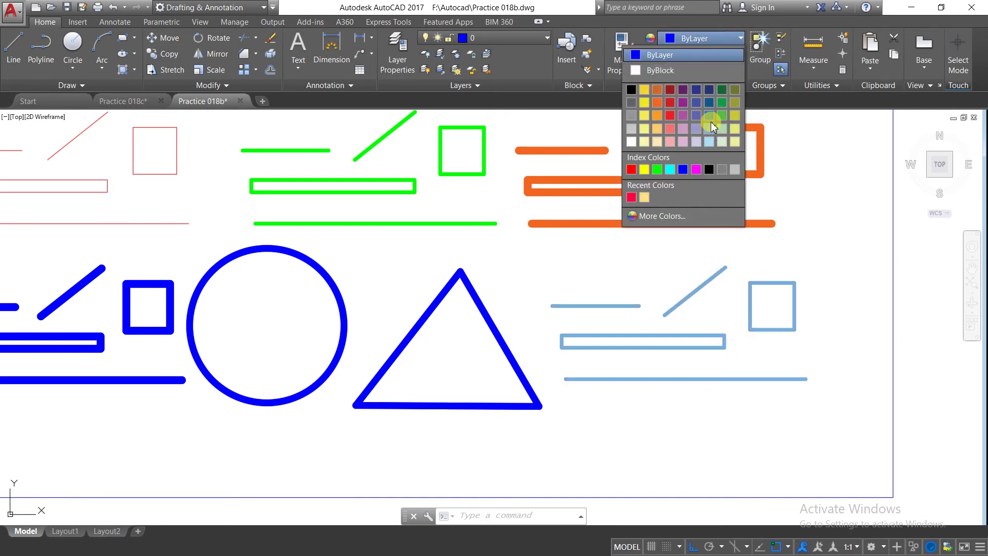
{"action": "left_click", "coordinate": [709, 102]}
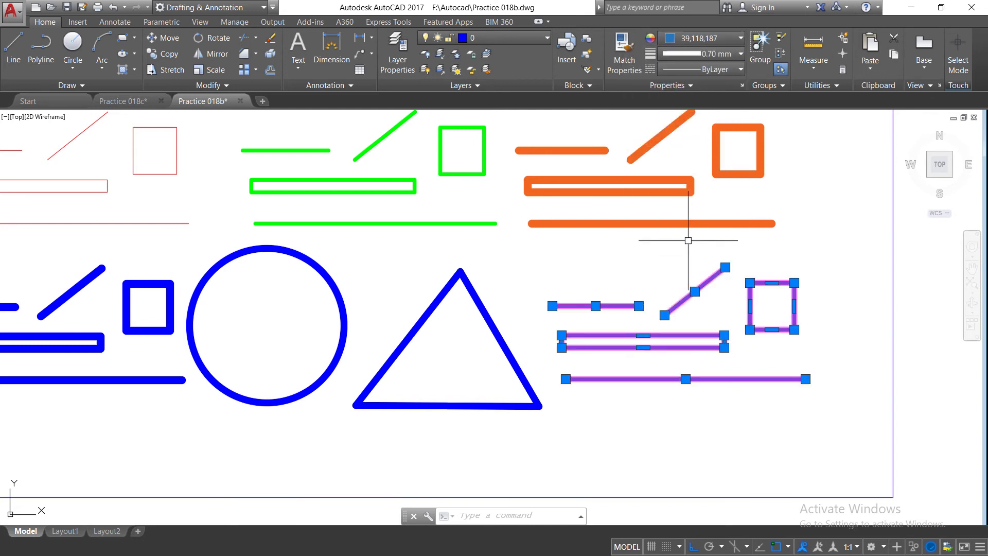
{"action": "key", "text": "Escape"}
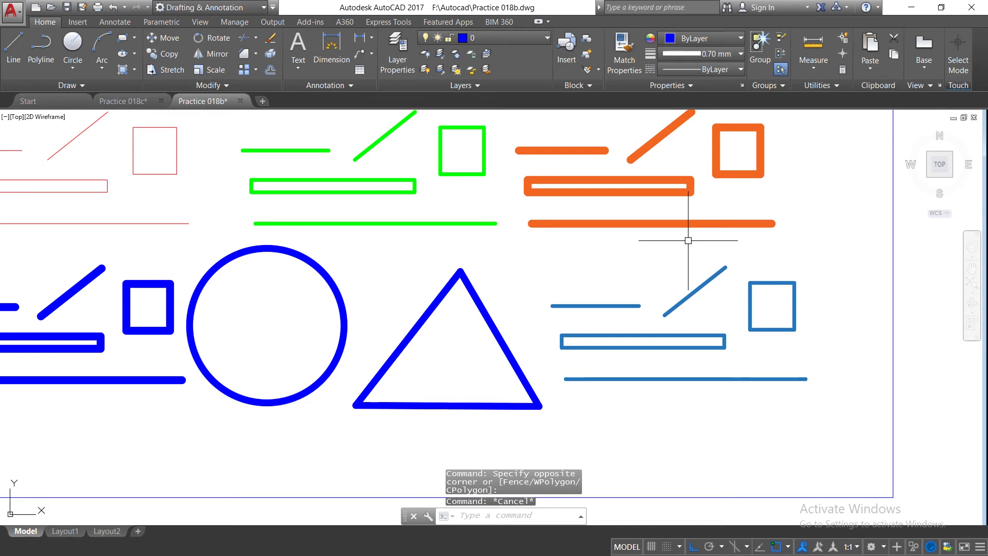
Start Copy and window-select all 29 shapes inside the frame.
{"action": "scroll", "coordinate": [649, 260], "scroll_direction": "down", "scroll_amount": 3}
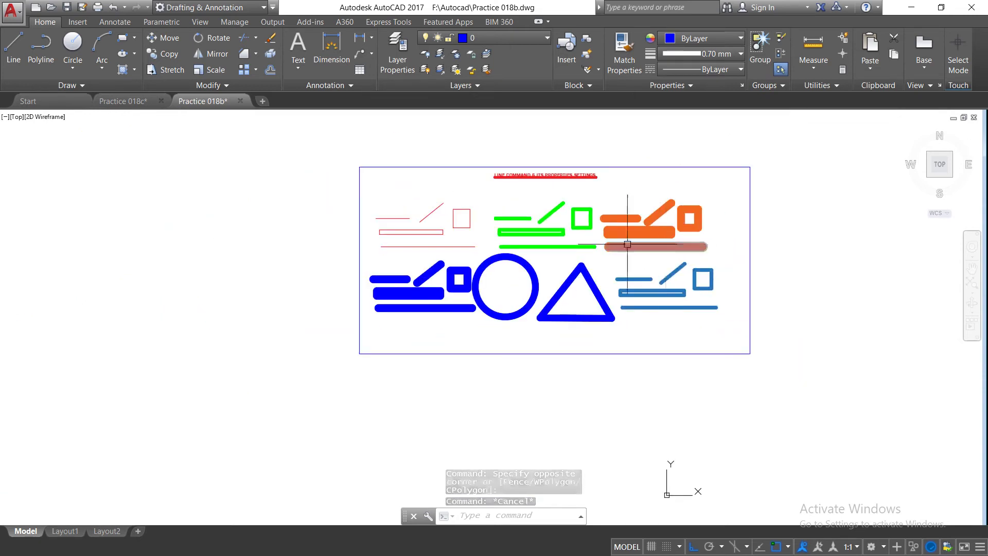
{"action": "scroll", "coordinate": [555, 243], "scroll_direction": "up", "scroll_amount": 1}
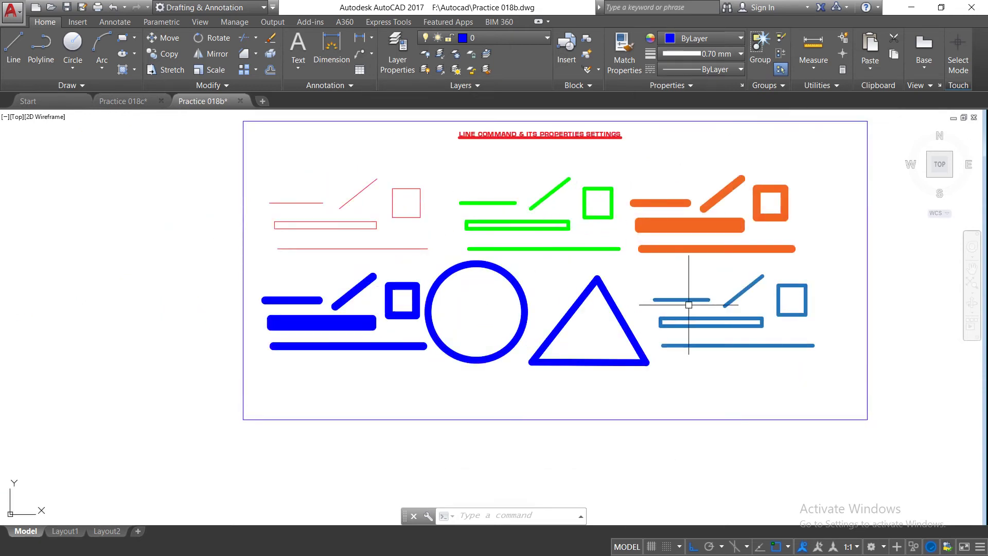
{"action": "scroll", "coordinate": [687, 305], "scroll_direction": "up", "scroll_amount": 2}
{"action": "scroll", "coordinate": [546, 278], "scroll_direction": "down", "scroll_amount": 2}
{"action": "scroll", "coordinate": [547, 269], "scroll_direction": "down", "scroll_amount": 2}
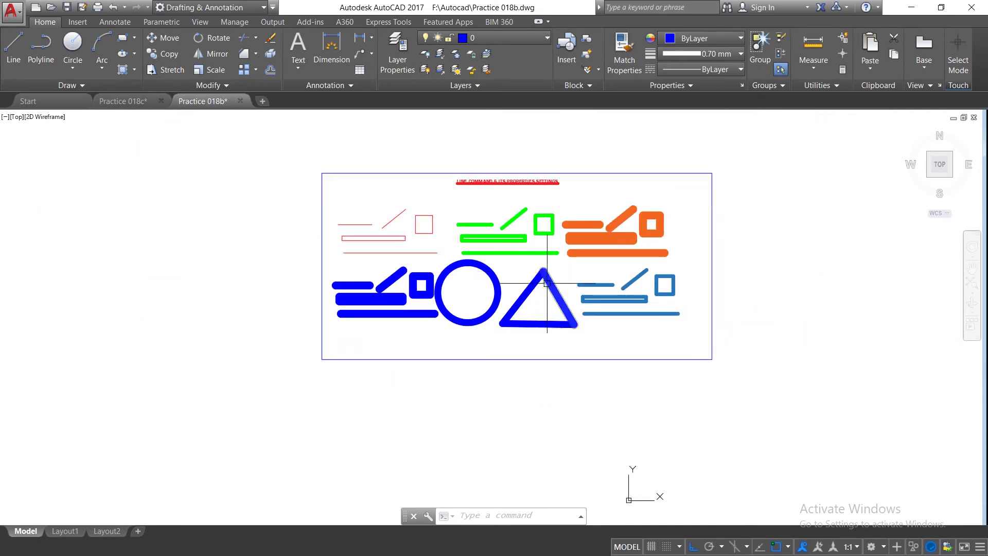
{"action": "scroll", "coordinate": [468, 271], "scroll_direction": "up", "scroll_amount": 2}
{"action": "scroll", "coordinate": [456, 284], "scroll_direction": "down", "scroll_amount": 2}
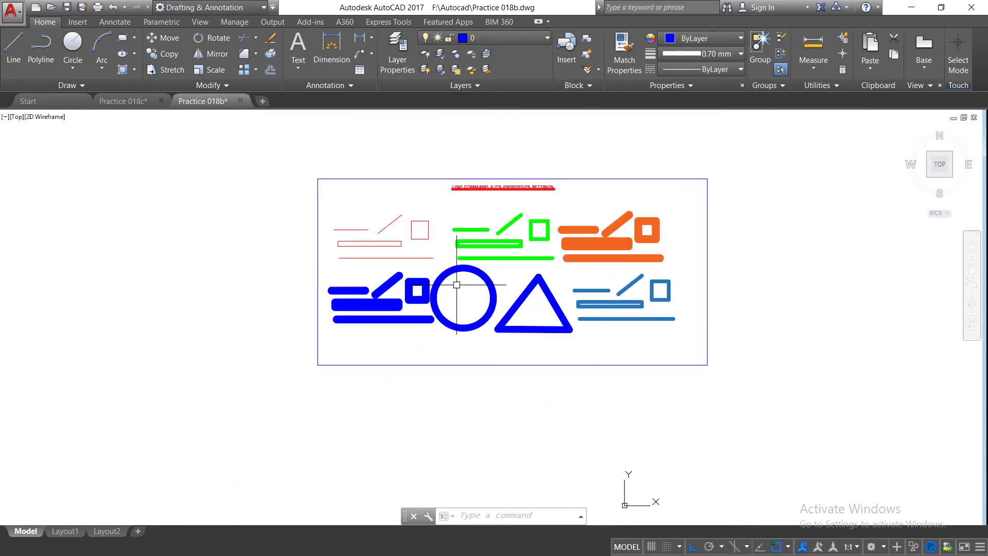
{"action": "scroll", "coordinate": [443, 245], "scroll_direction": "up", "scroll_amount": 2}
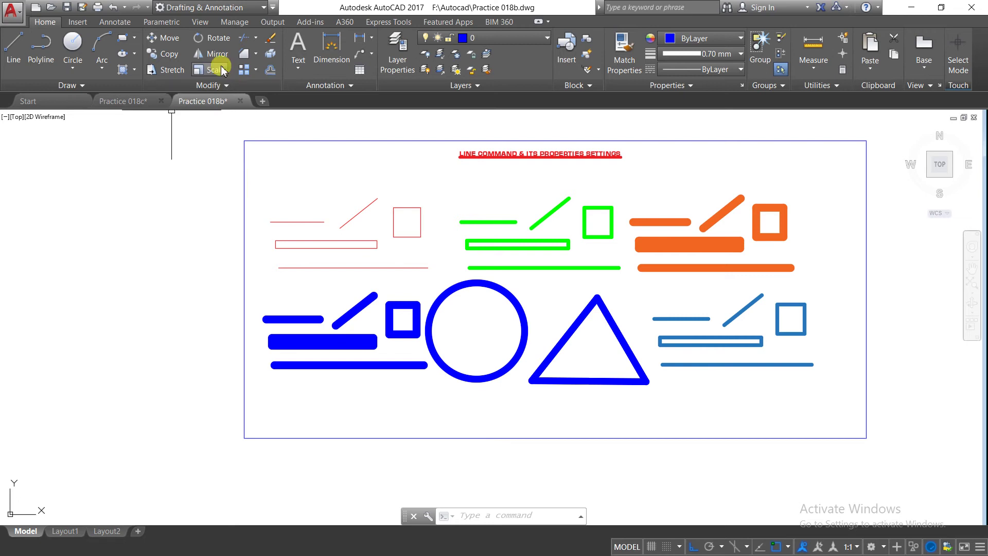
{"action": "left_click", "coordinate": [172, 54]}
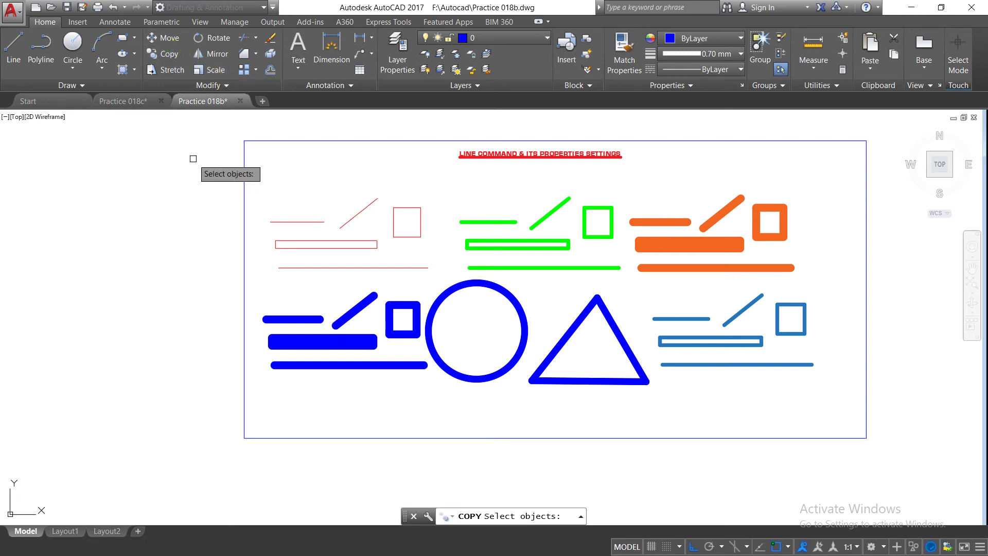
{"action": "left_click", "coordinate": [193, 158]}
{"action": "left_click", "coordinate": [851, 433]}
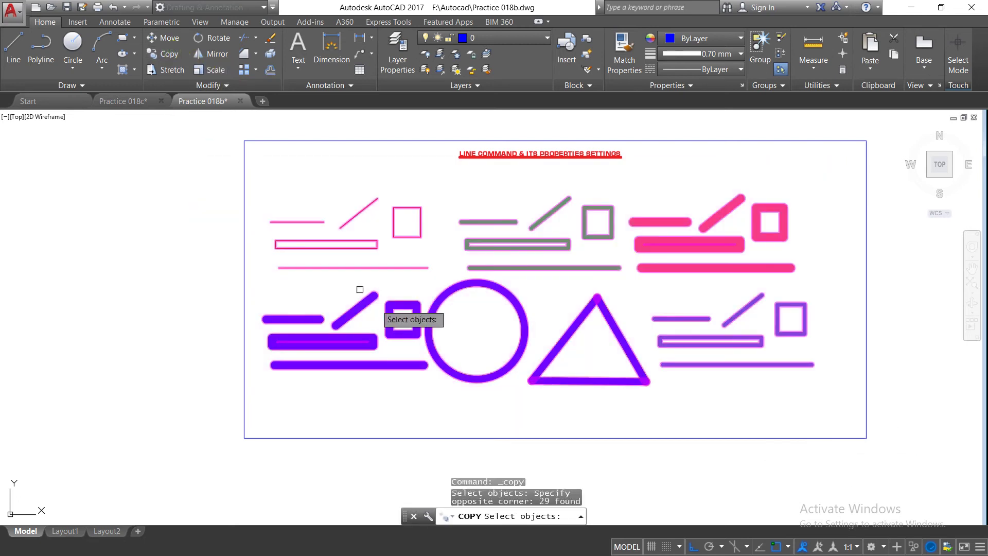
{"action": "key", "text": "Return"}
Place the copy directly below the original drawing and exit the command.
{"action": "left_click", "coordinate": [167, 153]}
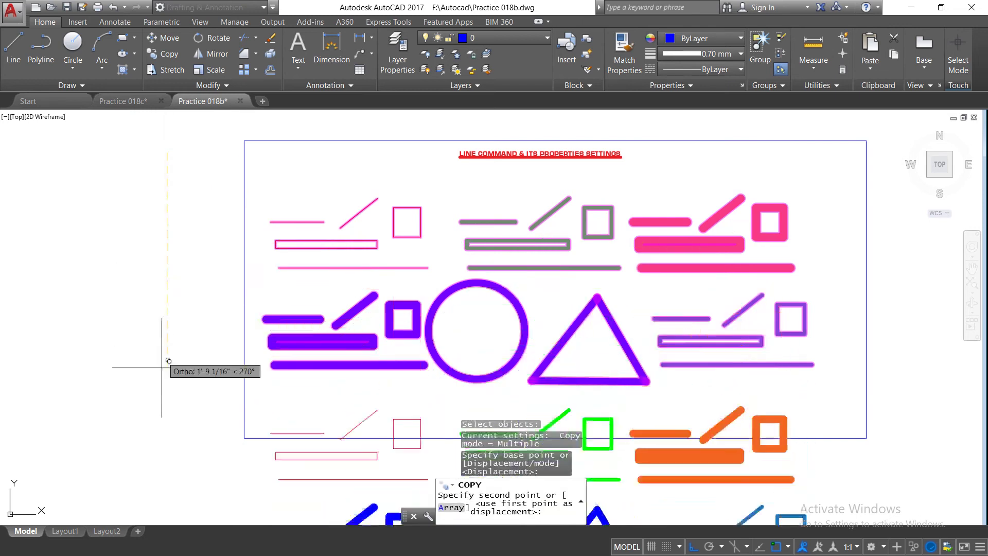
{"action": "left_click", "coordinate": [165, 403]}
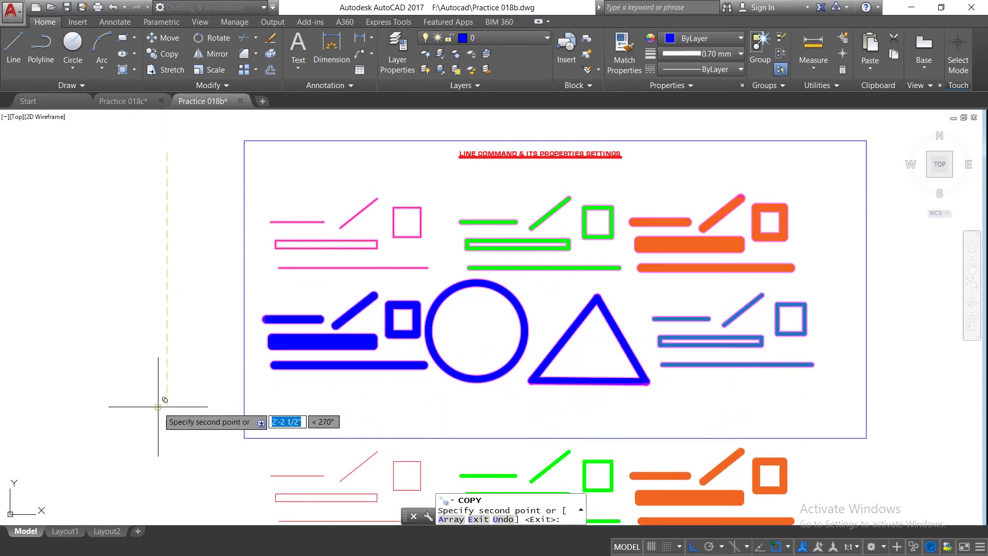
{"action": "right_click", "coordinate": [187, 340]}
{"action": "left_click", "coordinate": [197, 341]}
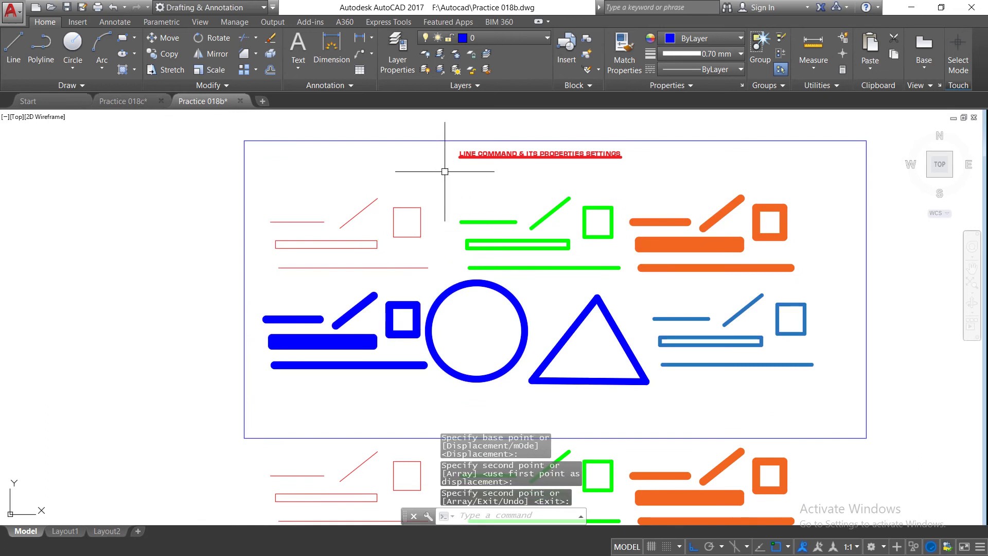
{"action": "scroll", "coordinate": [445, 172], "scroll_direction": "up", "scroll_amount": 2}
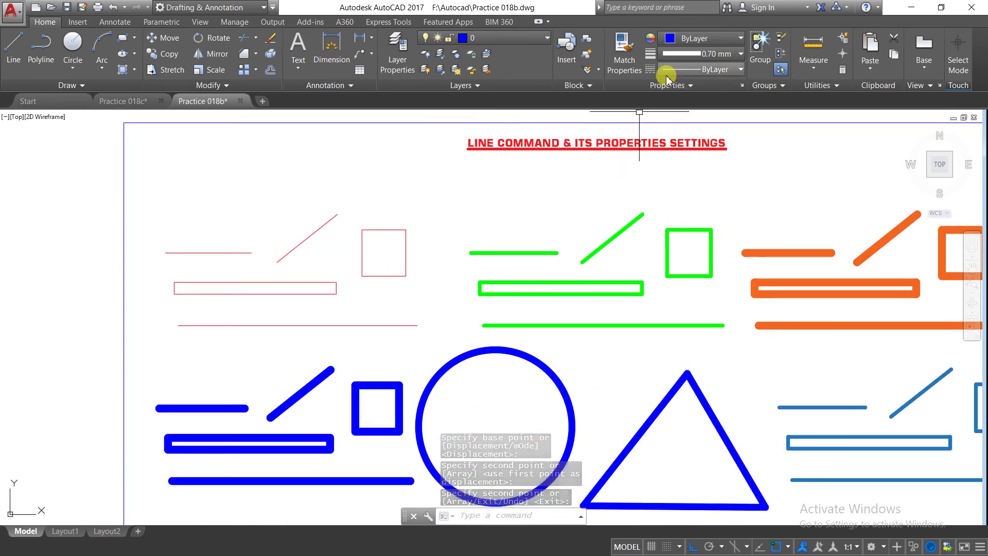
Select the top border line and open the Linetype Manager from the Linetype dropdown's Other option.
{"action": "left_click", "coordinate": [740, 70]}
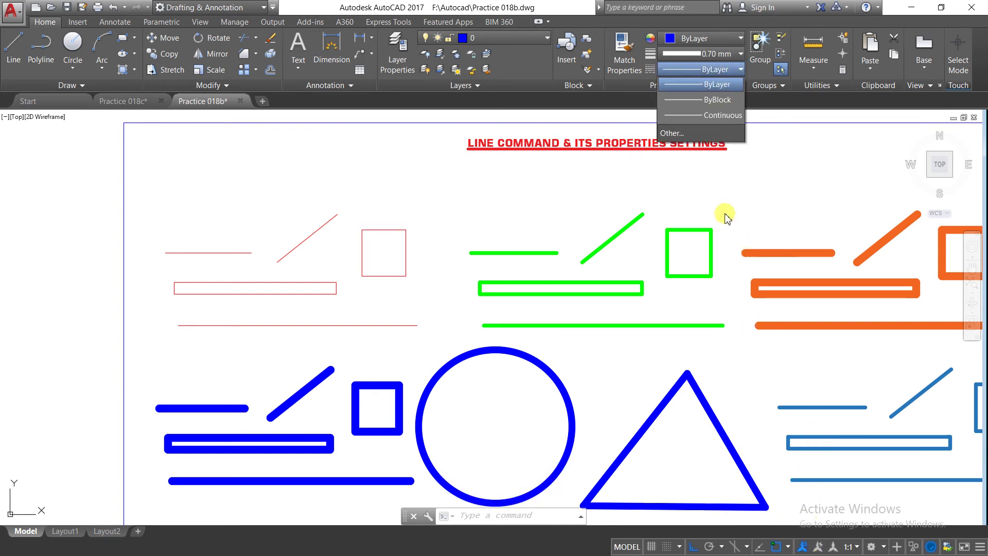
{"action": "left_click", "coordinate": [760, 119]}
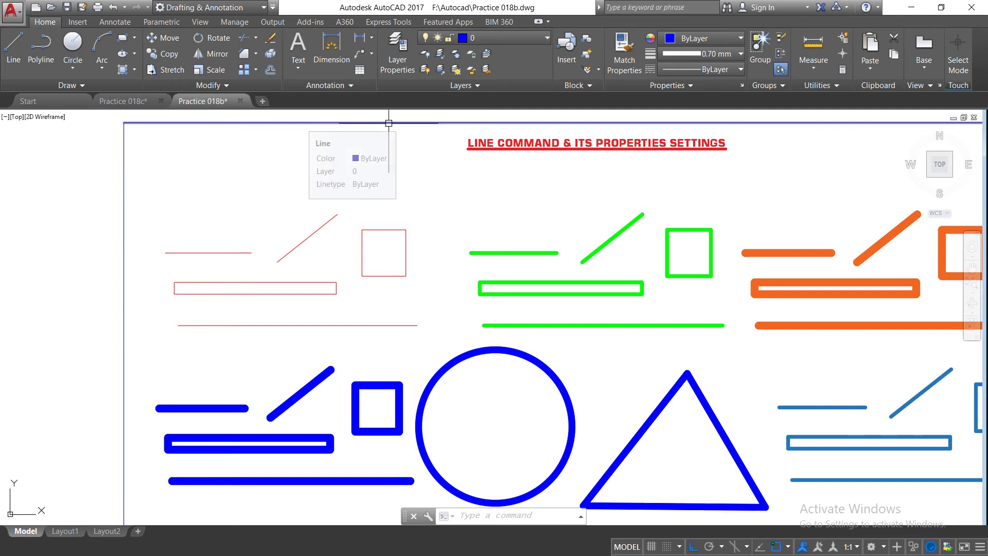
{"action": "left_click", "coordinate": [389, 123]}
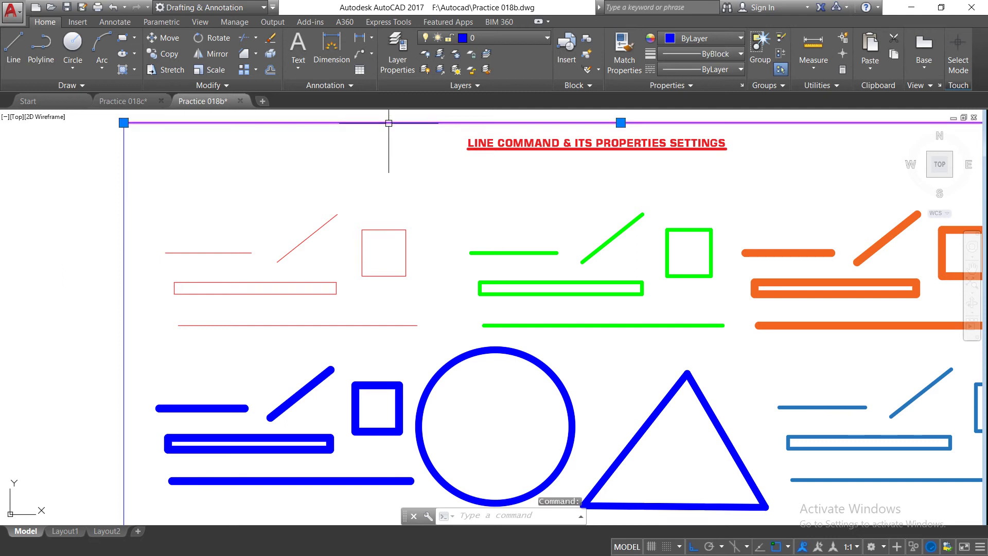
{"action": "left_click", "coordinate": [742, 70]}
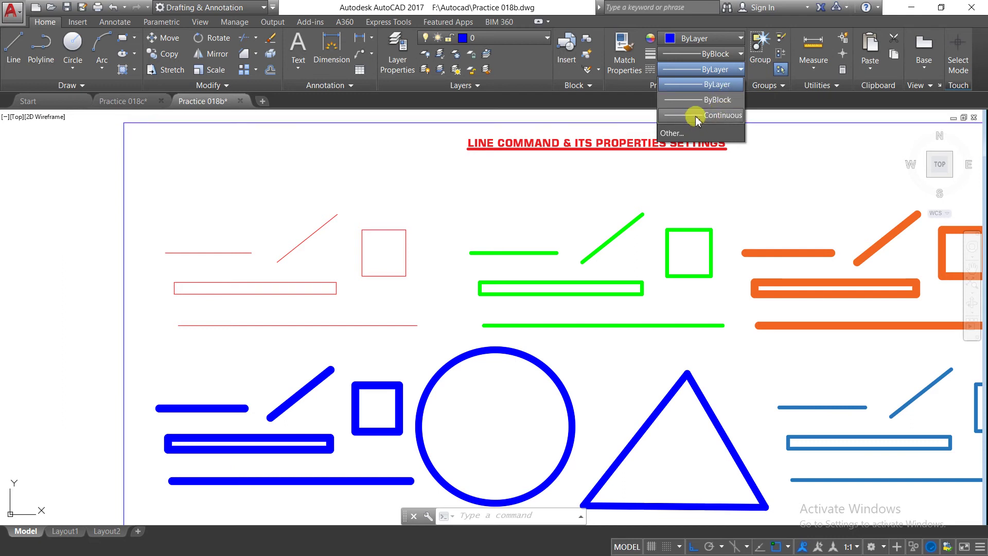
{"action": "left_click", "coordinate": [680, 131]}
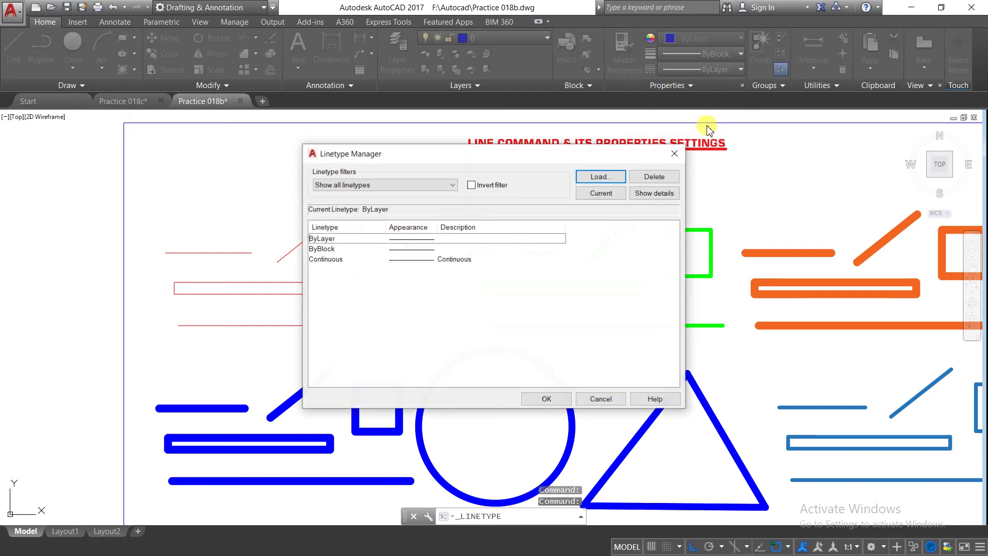
Load the ACAD_ISO03W100 and ACAD_ISO07W100 linetypes from acad.lin.
{"action": "left_click", "coordinate": [606, 178]}
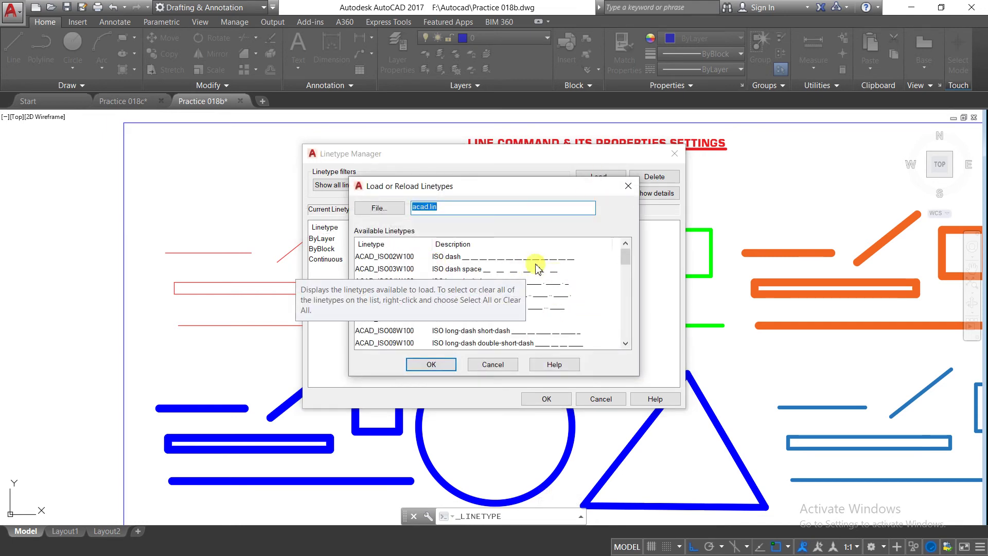
{"action": "left_click", "coordinate": [523, 258]}
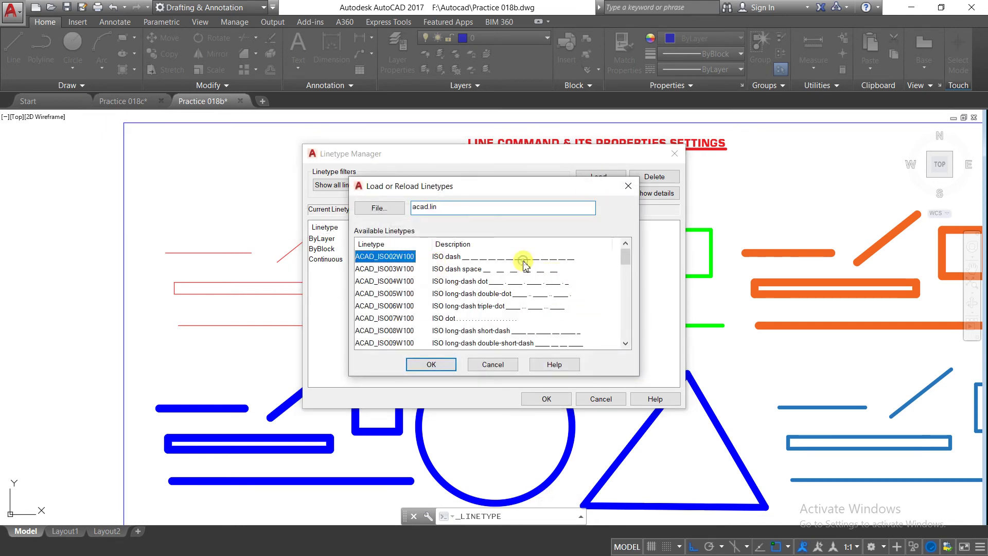
{"action": "left_click", "coordinate": [479, 320]}
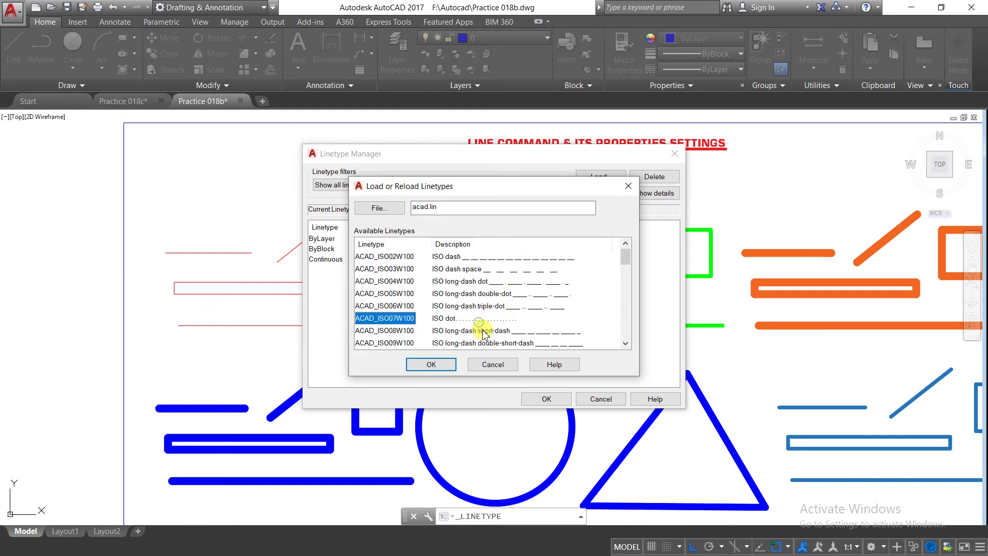
{"action": "left_click", "coordinate": [487, 265]}
{"action": "left_click", "coordinate": [455, 365]}
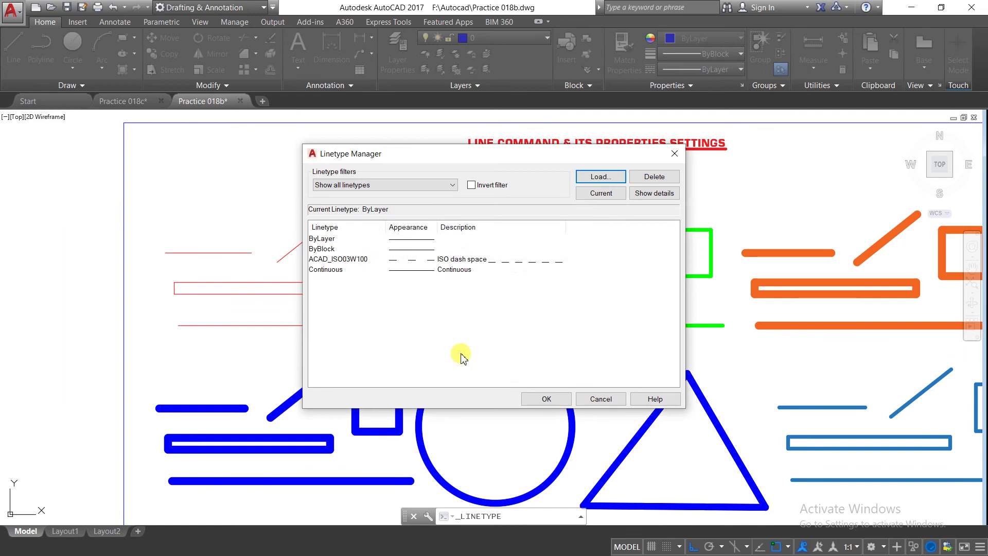
{"action": "left_click", "coordinate": [600, 177]}
{"action": "left_click", "coordinate": [487, 320]}
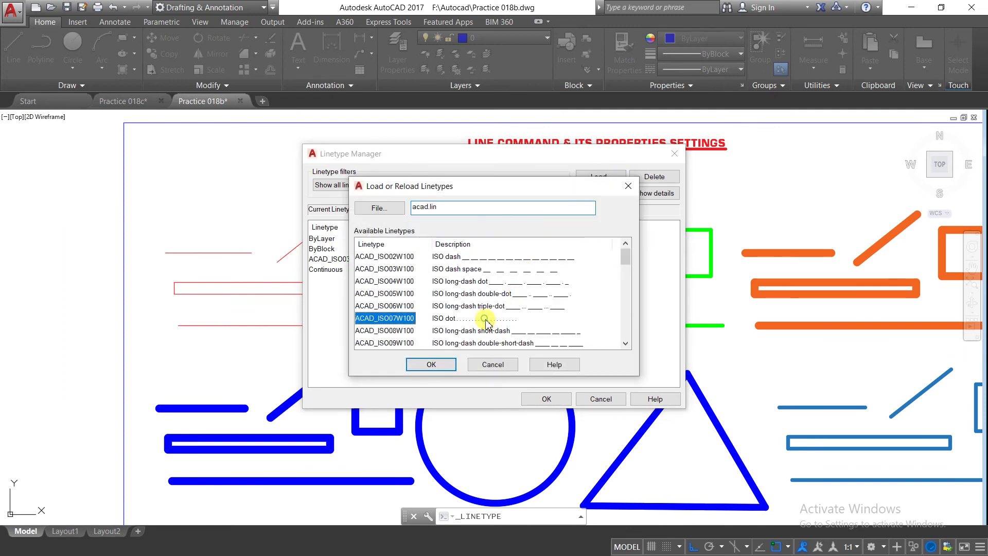
{"action": "left_click", "coordinate": [448, 363]}
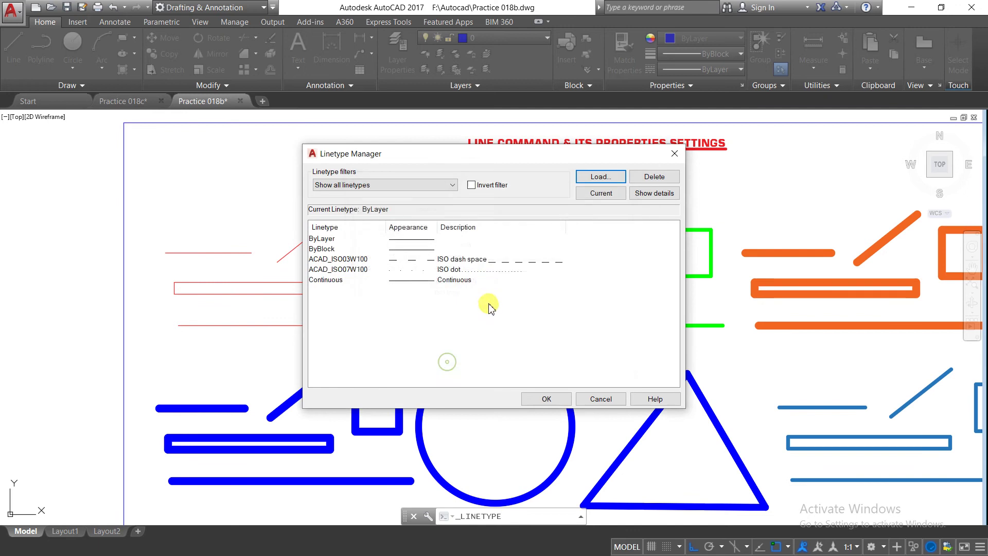
Load the BATTING and BORDERX2 linetypes.
{"action": "left_click", "coordinate": [591, 178]}
{"action": "scroll", "coordinate": [515, 301], "scroll_direction": "down", "scroll_amount": 3}
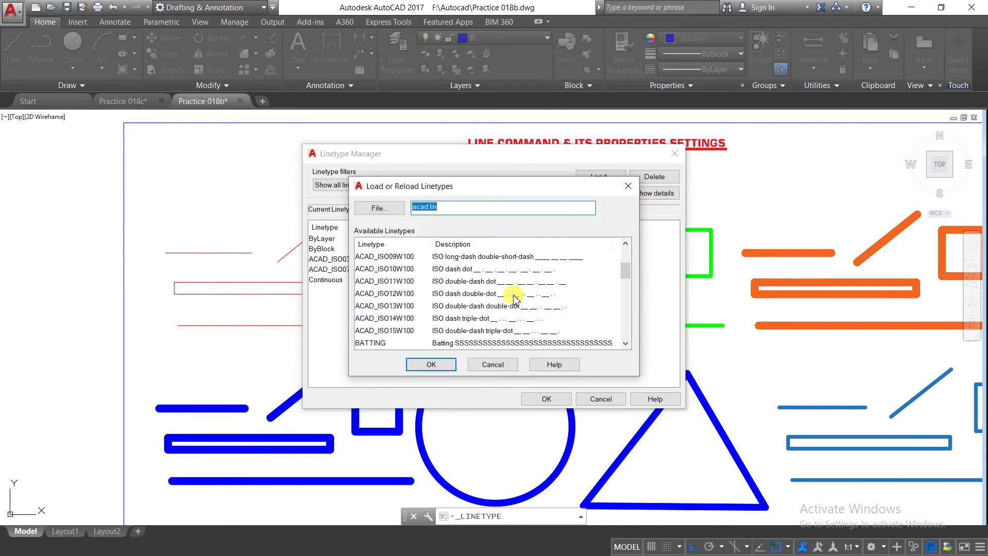
{"action": "left_click", "coordinate": [542, 344]}
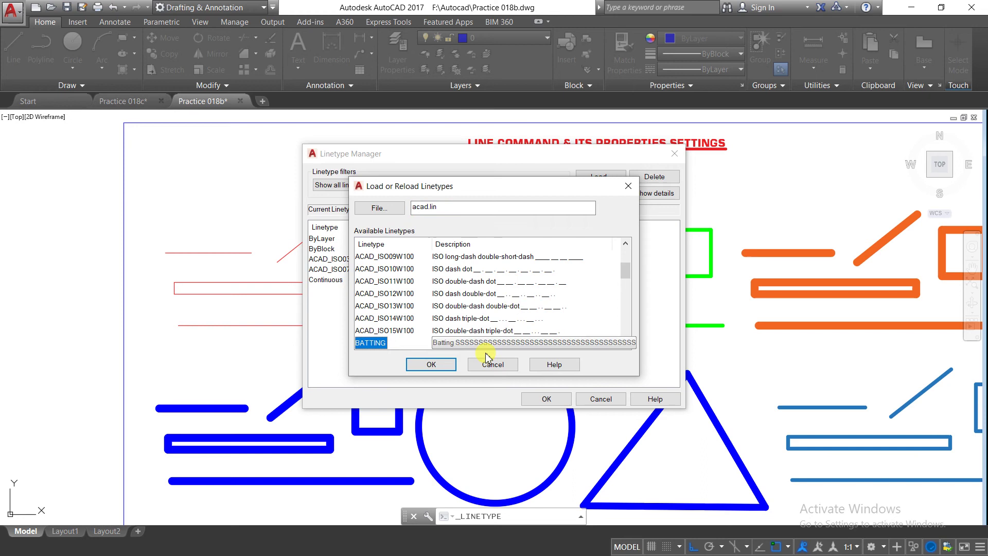
{"action": "left_click", "coordinate": [452, 366]}
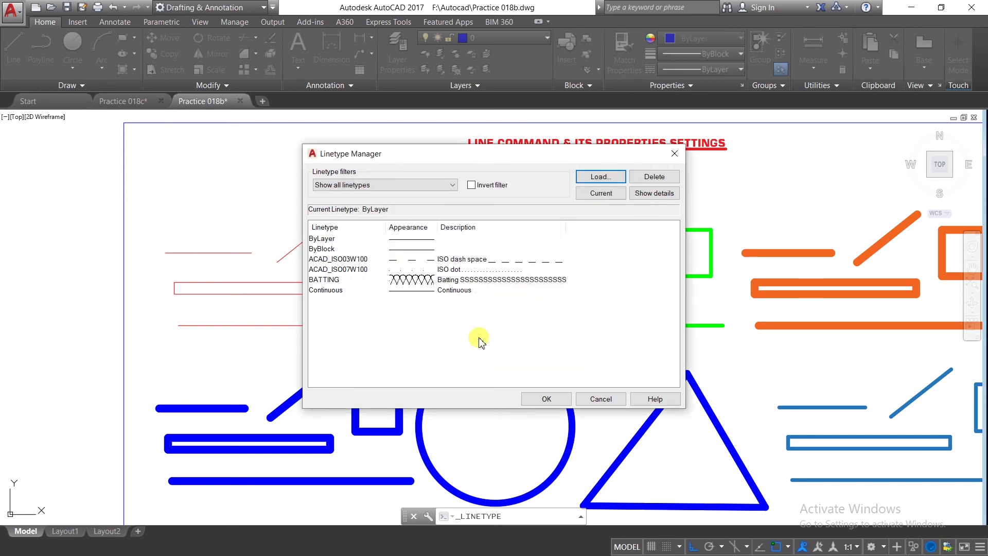
{"action": "left_click", "coordinate": [600, 177]}
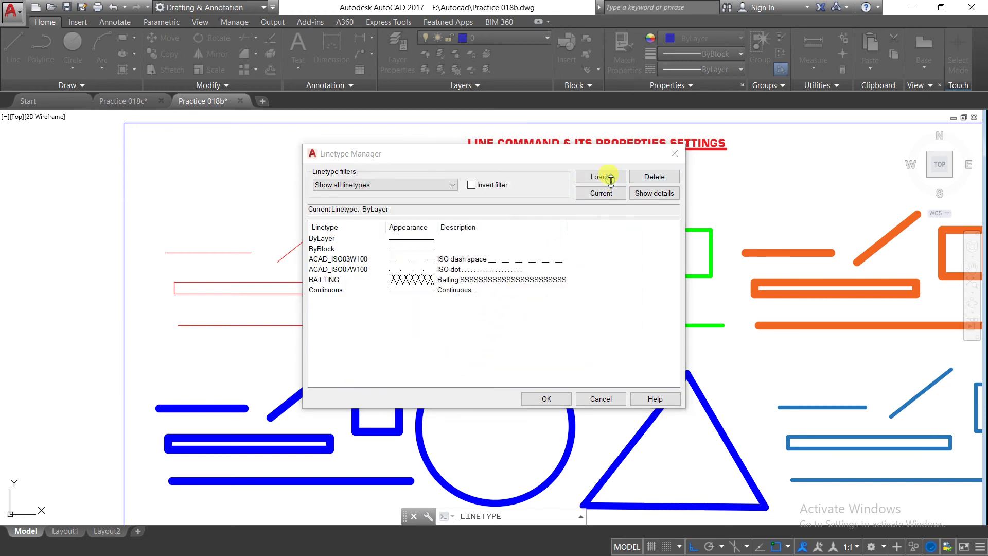
{"action": "left_click_drag", "start_coordinate": [629, 261], "coordinate": [631, 281]}
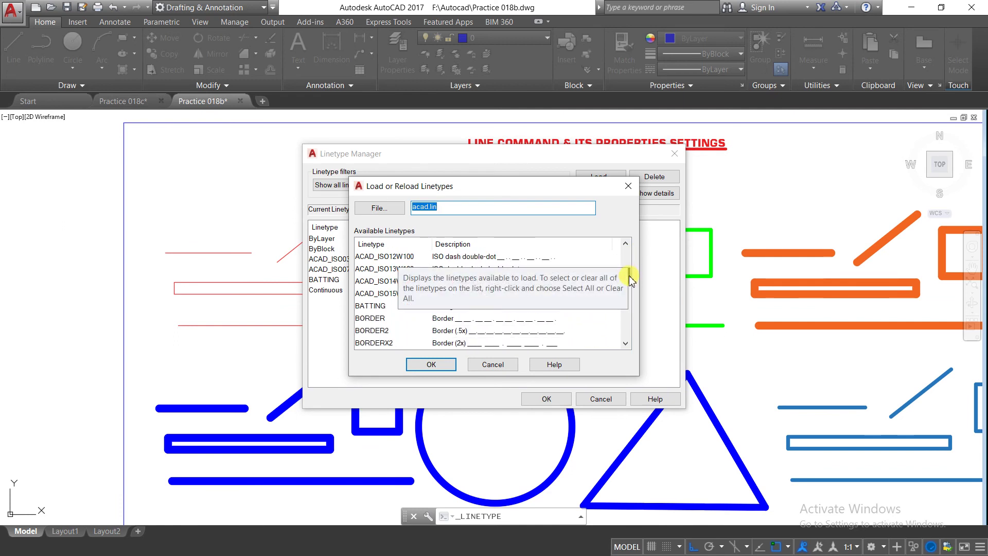
{"action": "left_click", "coordinate": [525, 333]}
{"action": "left_click", "coordinate": [521, 344]}
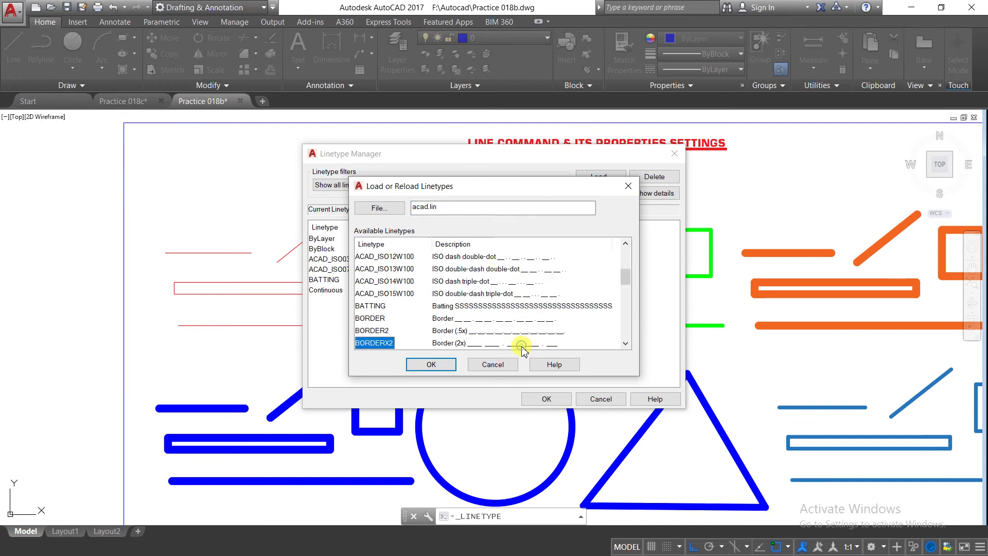
{"action": "left_click", "coordinate": [437, 367]}
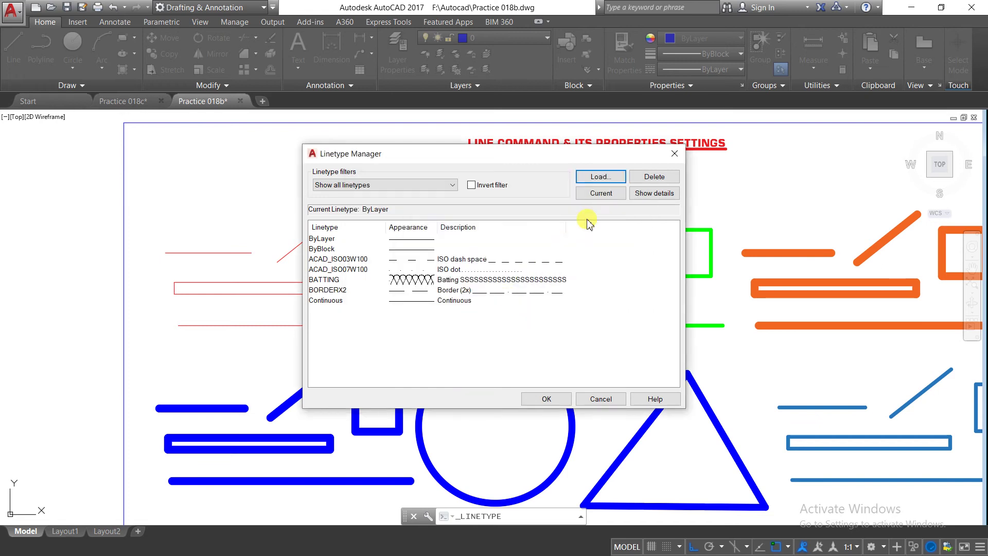
Load the CENTERX2 linetype and close the Linetype Manager.
{"action": "left_click", "coordinate": [600, 178]}
{"action": "left_click_drag", "start_coordinate": [625, 258], "coordinate": [633, 291]}
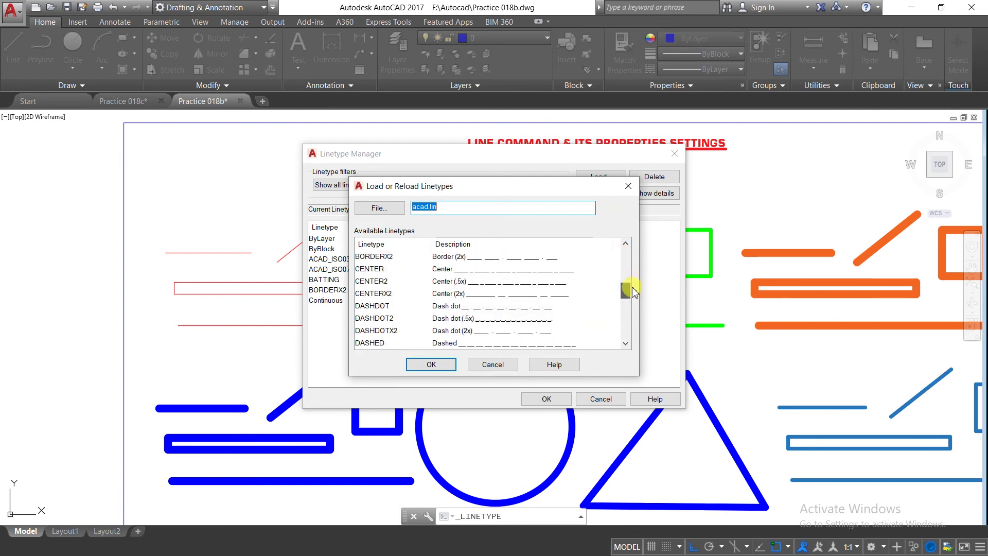
{"action": "left_click", "coordinate": [517, 299]}
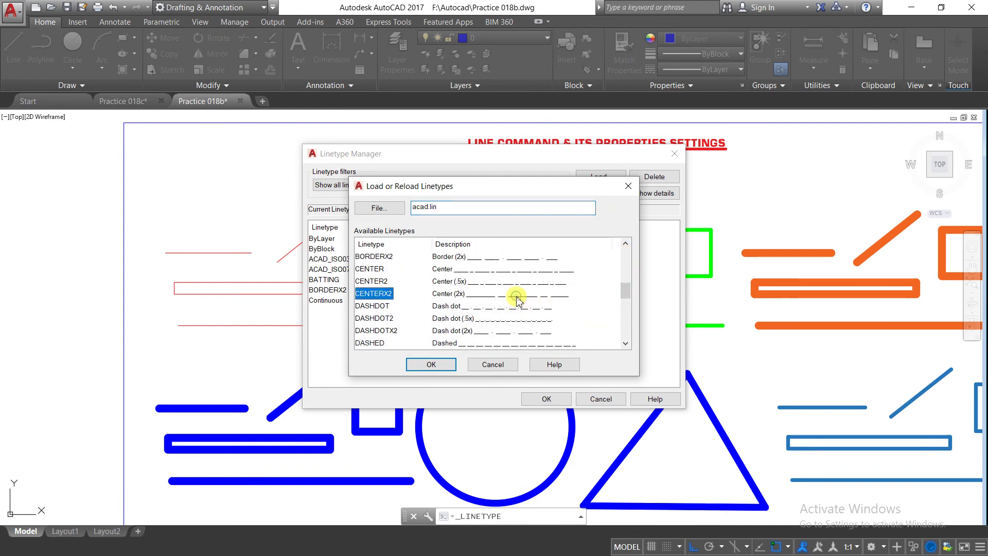
{"action": "left_click", "coordinate": [446, 364]}
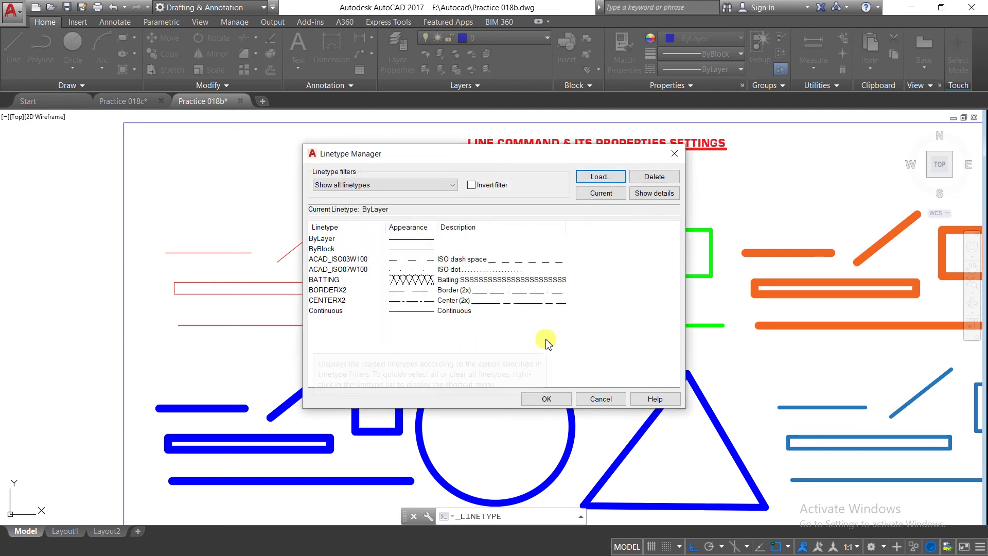
{"action": "left_click", "coordinate": [619, 179]}
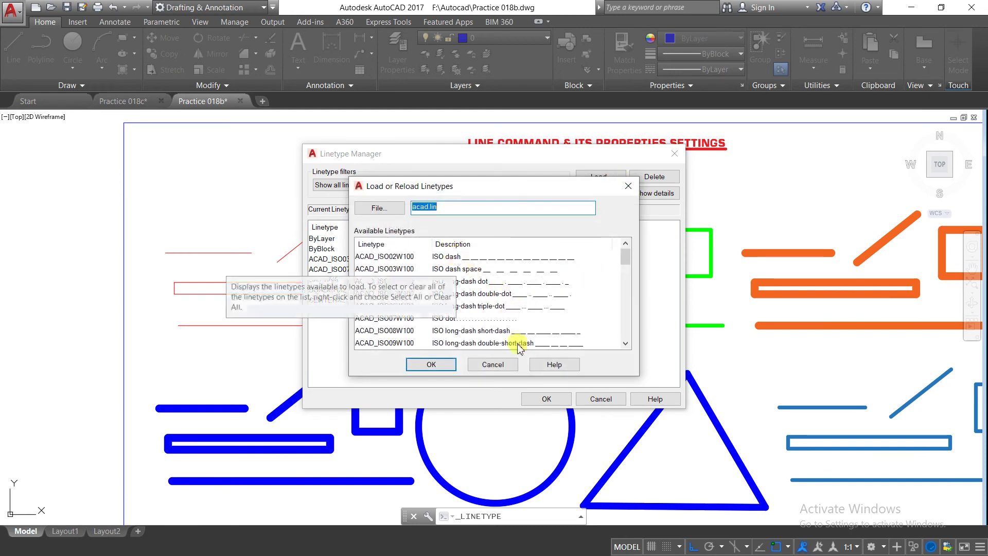
{"action": "left_click", "coordinate": [493, 364]}
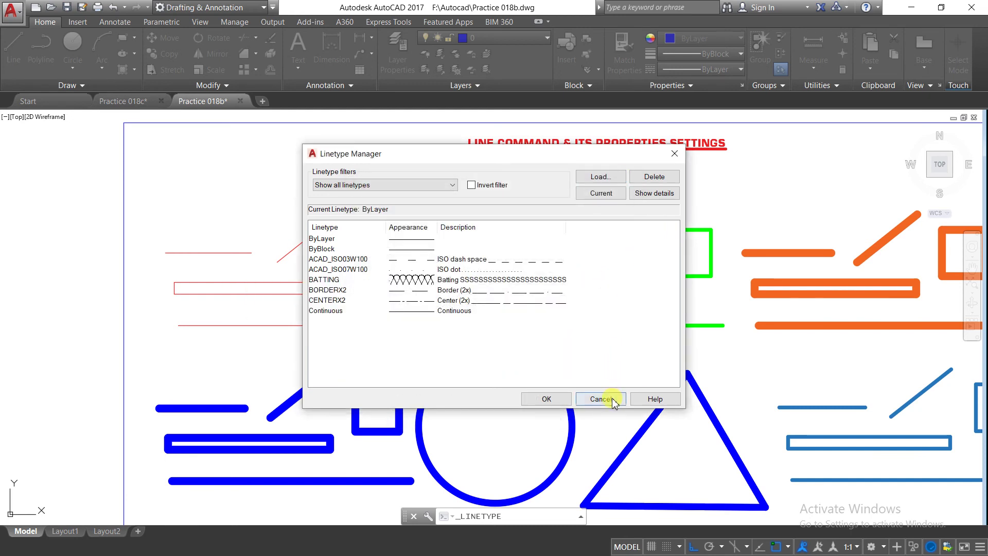
{"action": "left_click", "coordinate": [599, 399]}
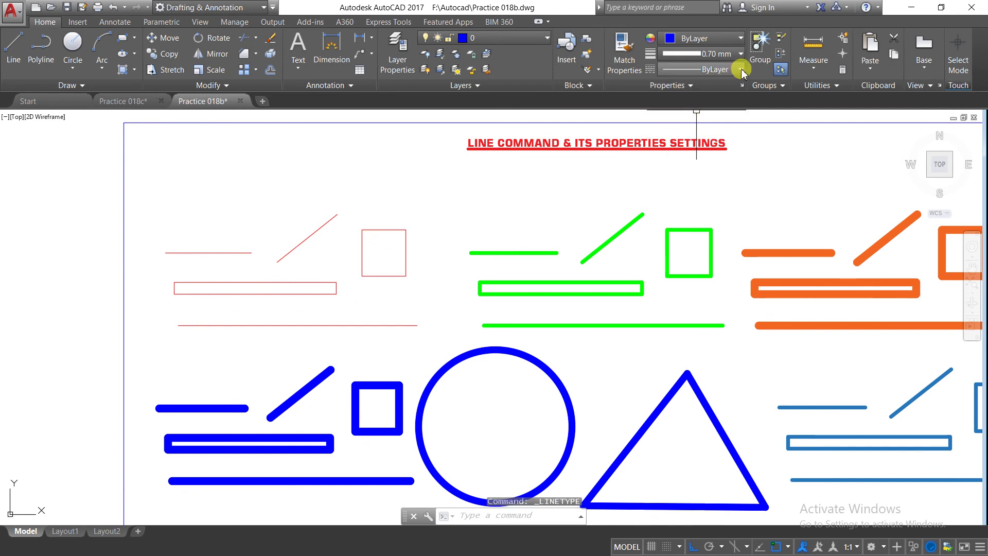
Open the Properties panel Linetype dropdown to view the newly loaded linetypes.
{"action": "left_click", "coordinate": [742, 70]}
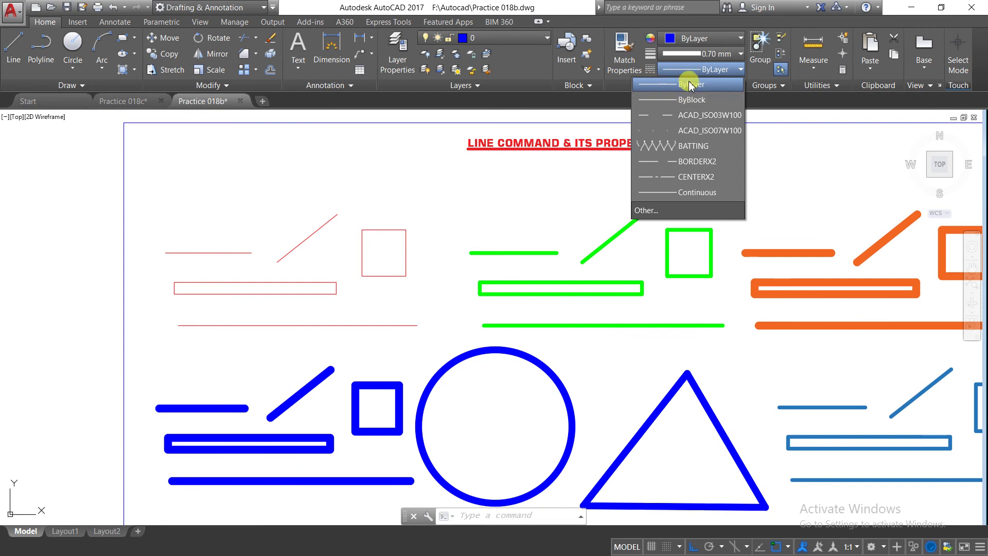
Load the FENCELINE2 linetype from acad.lin through the Linetype Manager.
{"action": "left_click", "coordinate": [649, 211]}
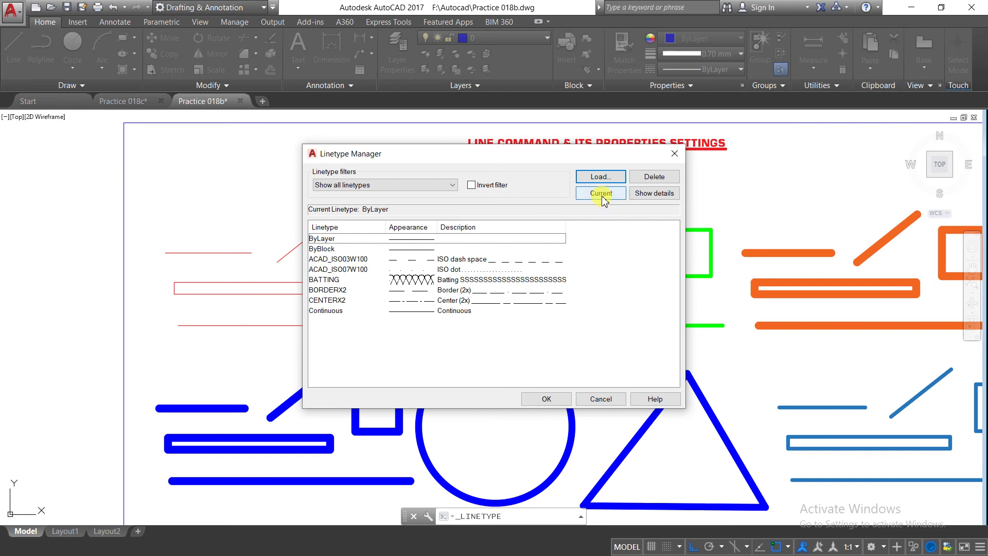
{"action": "left_click", "coordinate": [425, 240]}
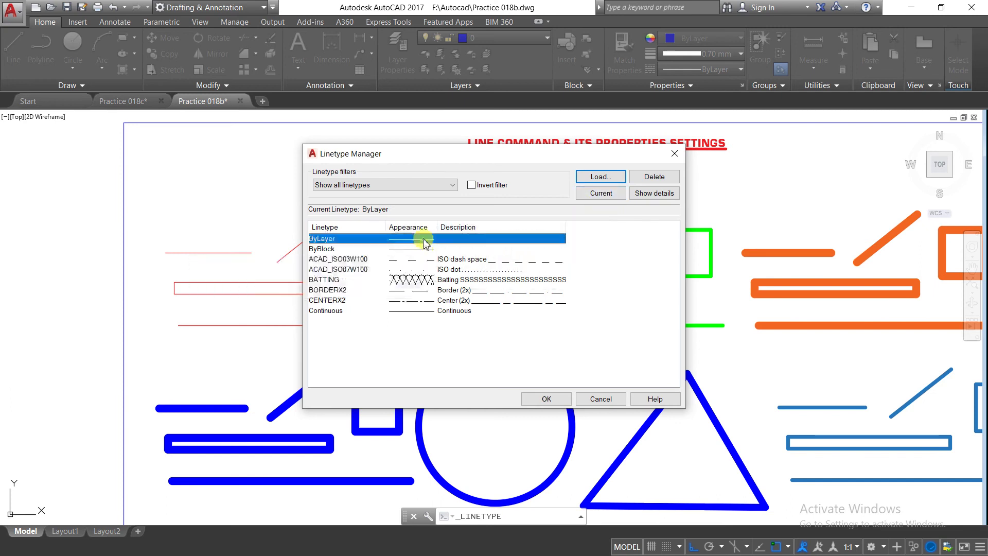
{"action": "left_click", "coordinate": [489, 260]}
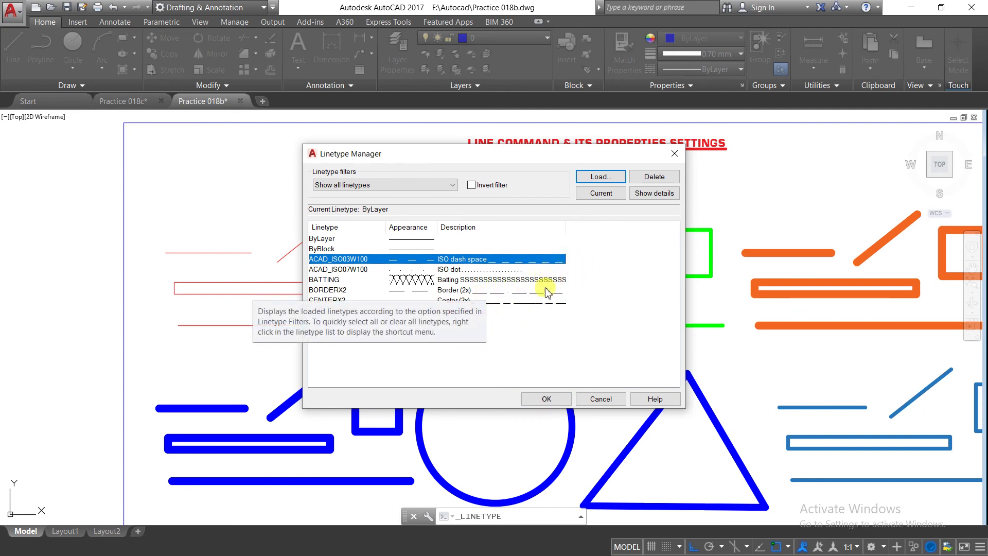
{"action": "left_click", "coordinate": [592, 177]}
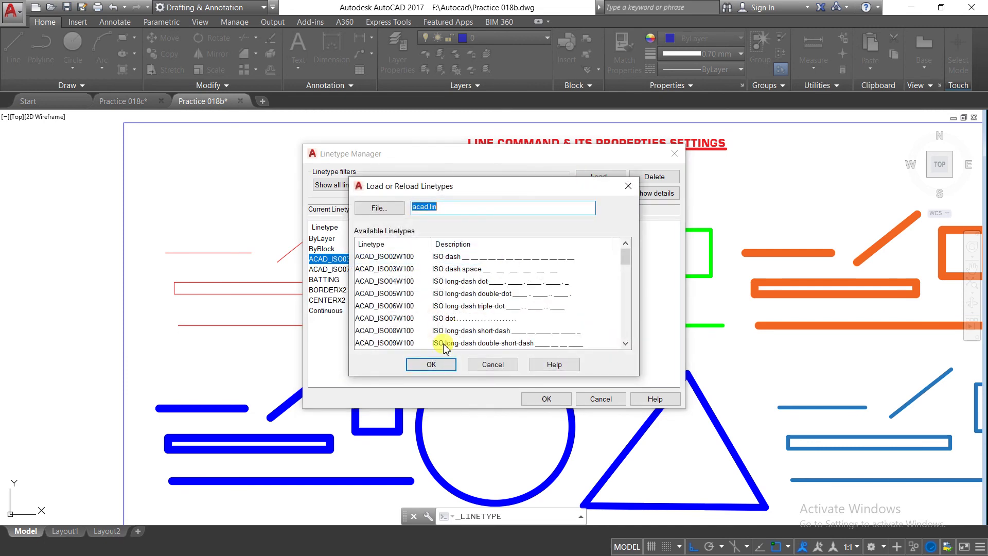
{"action": "left_click", "coordinate": [447, 318]}
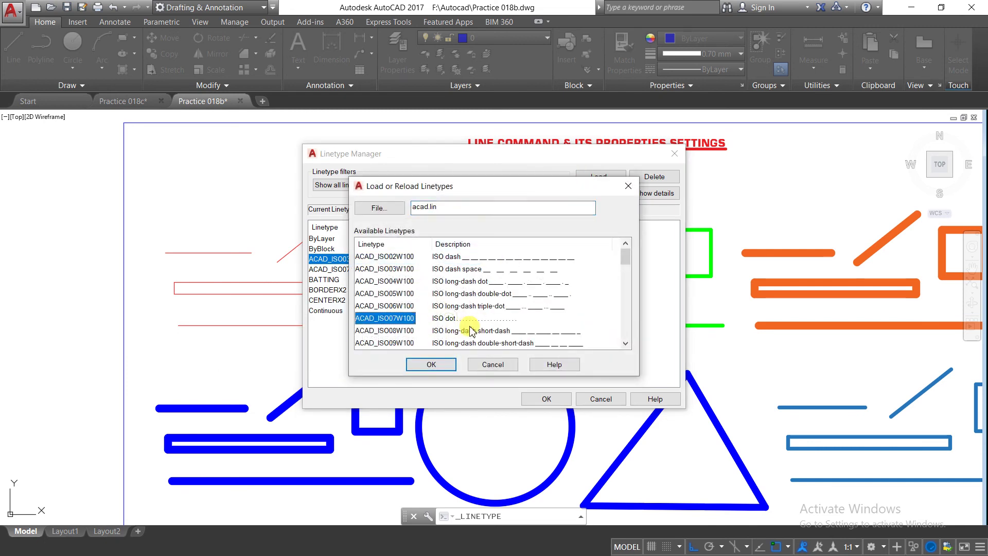
{"action": "left_click", "coordinate": [471, 332]}
{"action": "scroll", "coordinate": [474, 307], "scroll_direction": "down", "scroll_amount": 7}
{"action": "scroll", "coordinate": [443, 288], "scroll_direction": "down", "scroll_amount": 2}
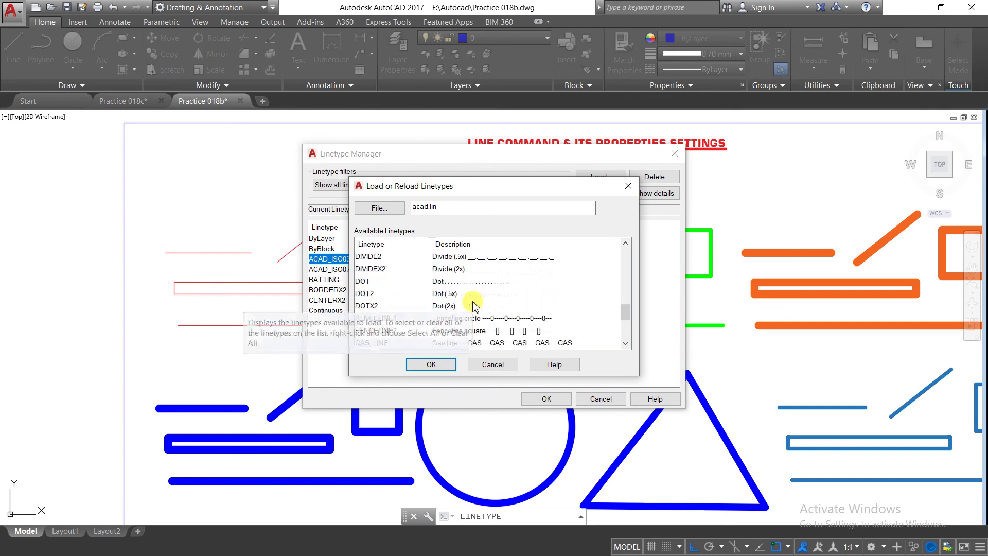
{"action": "left_click", "coordinate": [508, 344]}
{"action": "left_click", "coordinate": [502, 332]}
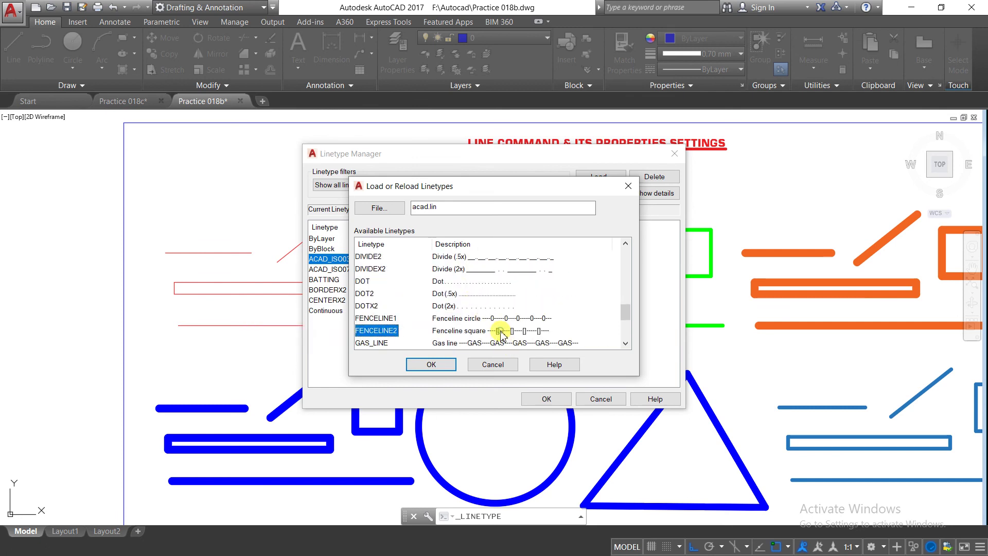
{"action": "left_click", "coordinate": [453, 364]}
Give the top border line of the upper rectangle the BATTING linetype.
{"action": "left_click", "coordinate": [547, 398]}
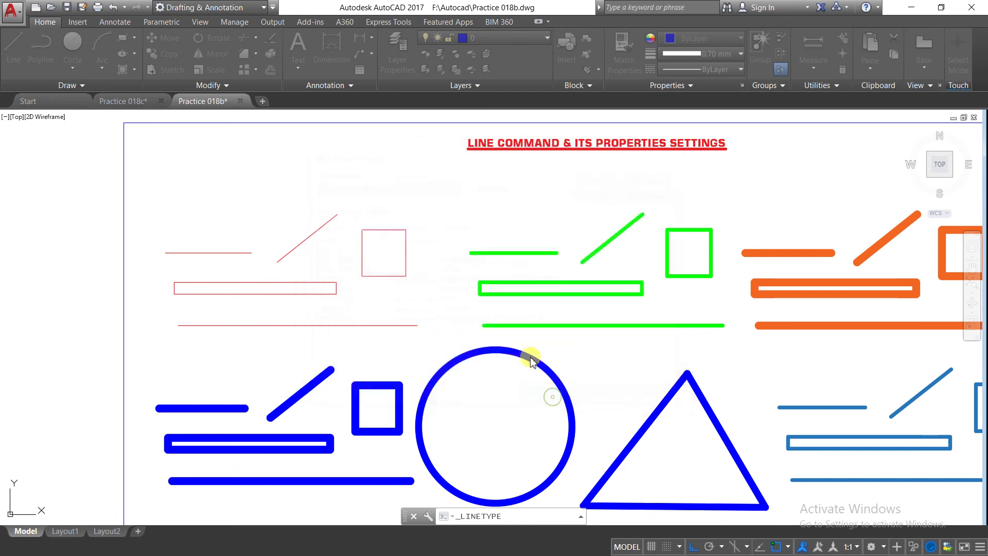
{"action": "scroll", "coordinate": [413, 264], "scroll_direction": "down", "scroll_amount": 3}
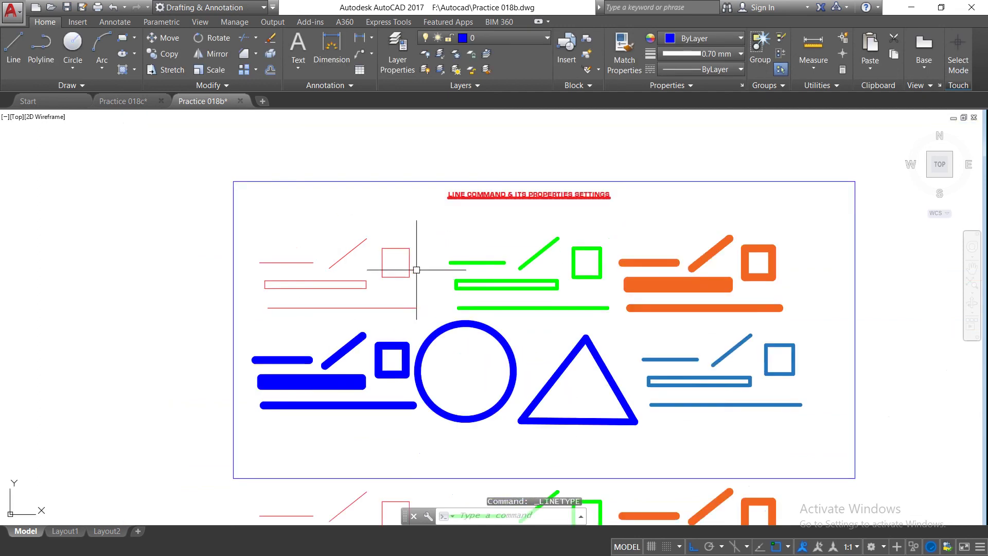
{"action": "scroll", "coordinate": [421, 192], "scroll_direction": "up", "scroll_amount": 3}
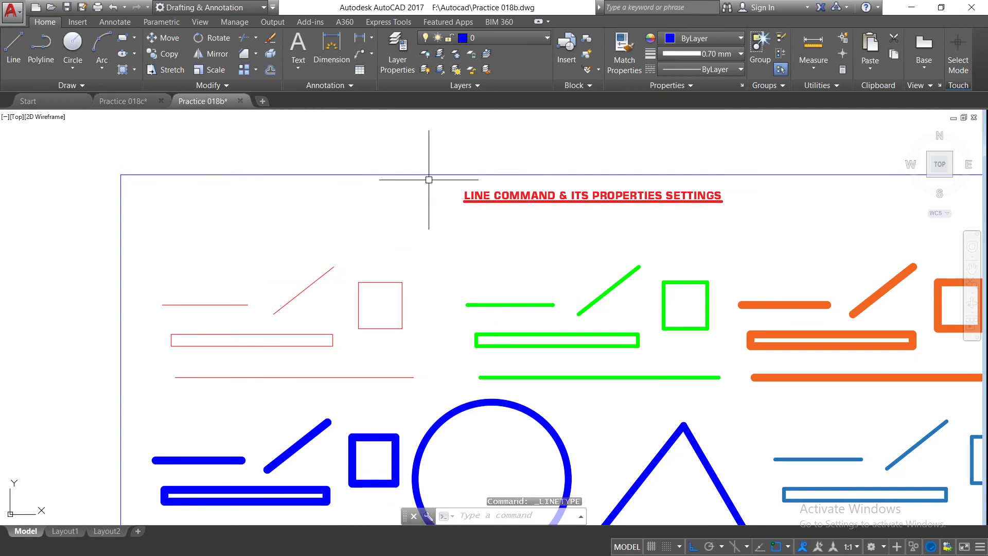
{"action": "left_click", "coordinate": [425, 174]}
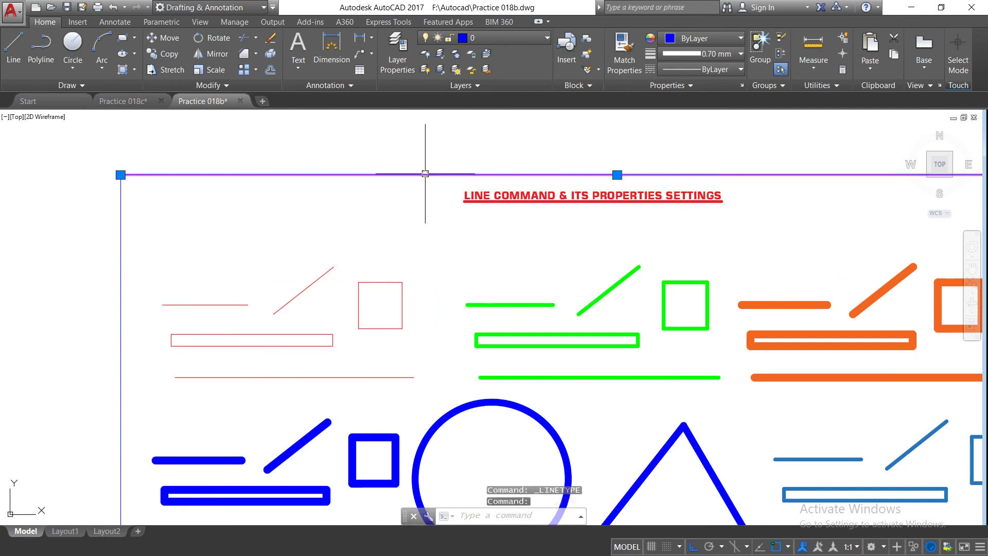
{"action": "left_click", "coordinate": [739, 70]}
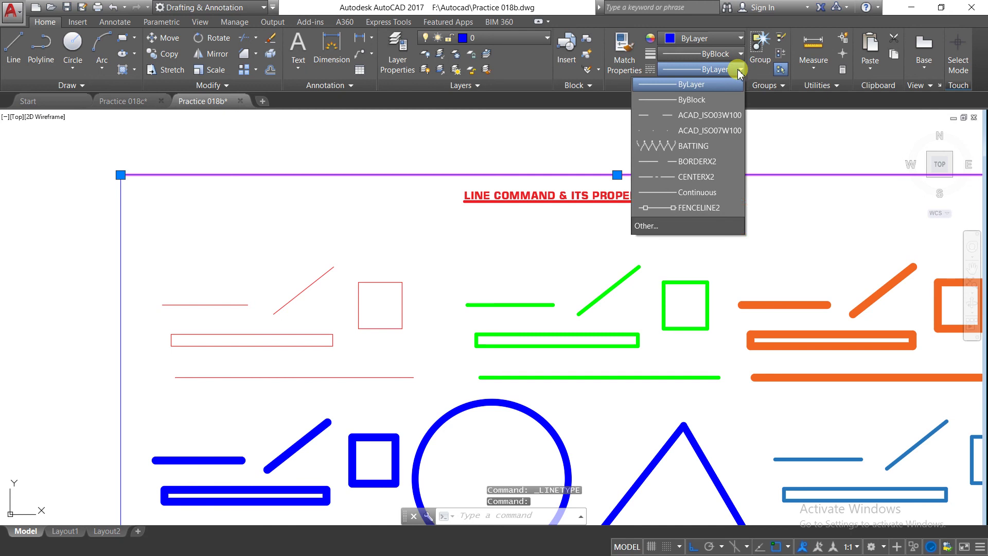
{"action": "left_click", "coordinate": [657, 147]}
{"action": "scroll", "coordinate": [386, 187], "scroll_direction": "down", "scroll_amount": 2}
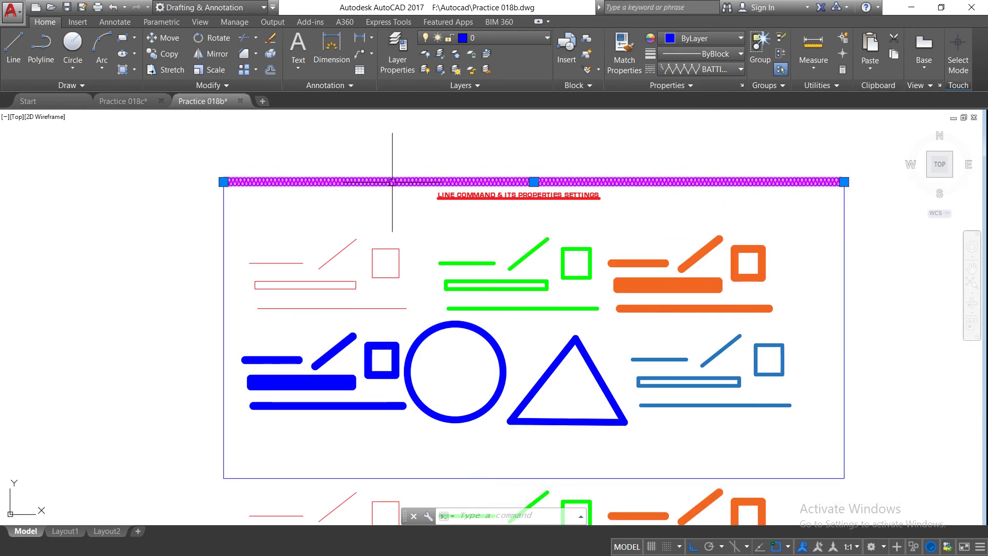
{"action": "scroll", "coordinate": [396, 174], "scroll_direction": "up", "scroll_amount": 2}
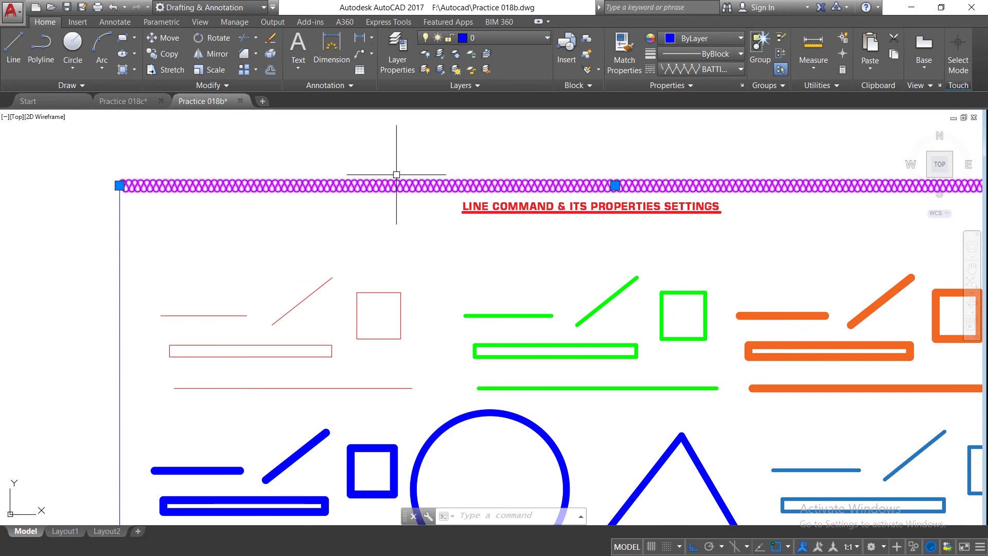
{"action": "key", "text": "Escape"}
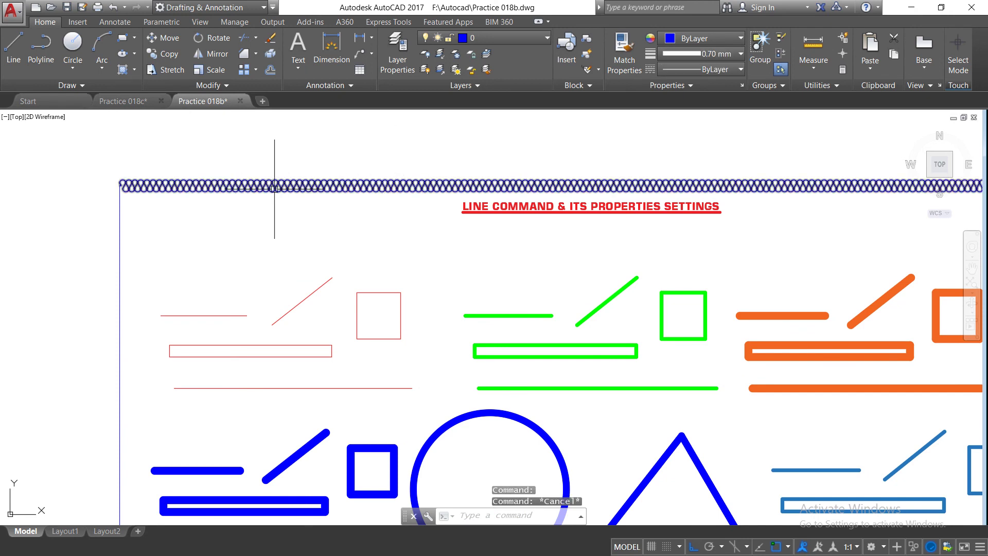
Give the left border line the BATTING linetype.
{"action": "left_click", "coordinate": [120, 214]}
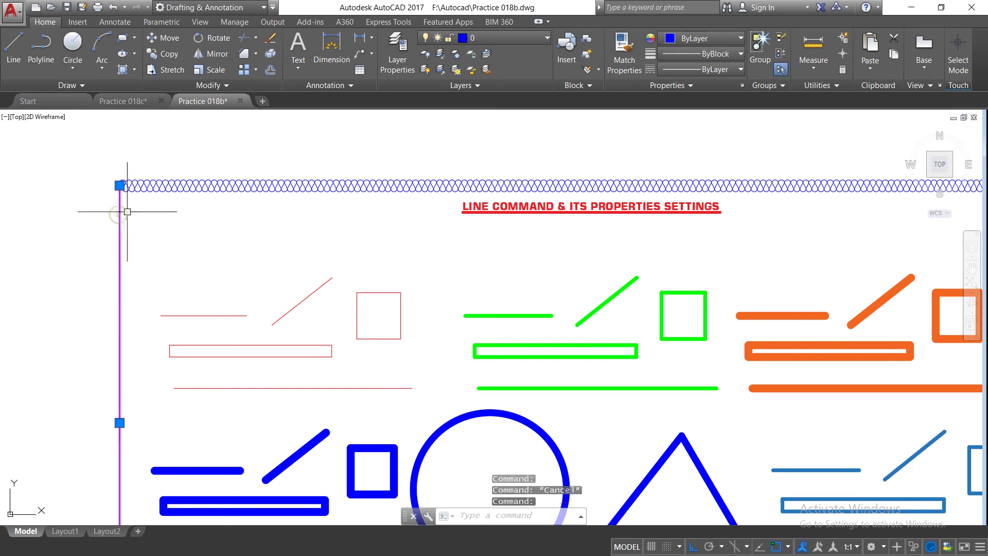
{"action": "left_click", "coordinate": [741, 69]}
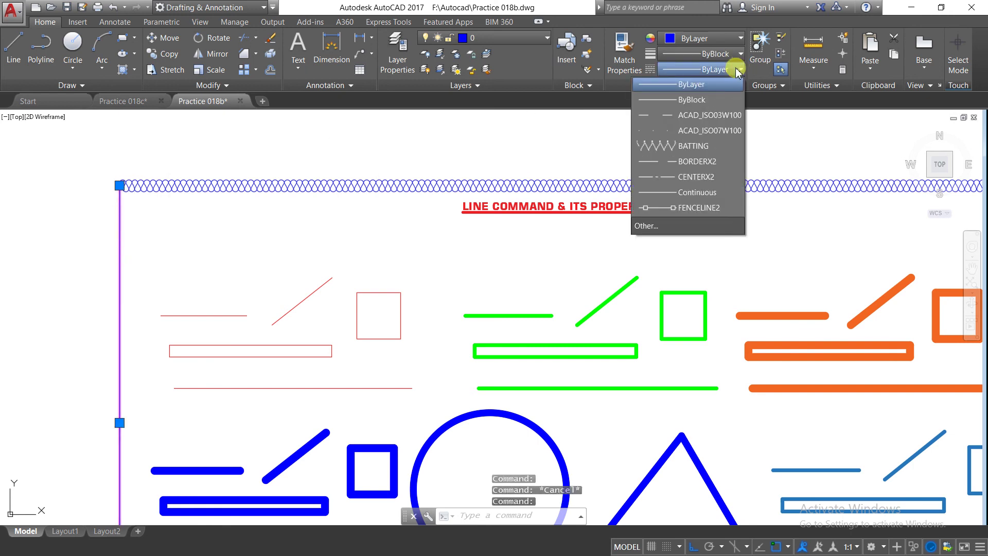
{"action": "left_click", "coordinate": [667, 147]}
{"action": "scroll", "coordinate": [357, 154], "scroll_direction": "down", "scroll_amount": 3}
{"action": "scroll", "coordinate": [326, 148], "scroll_direction": "down", "scroll_amount": 3}
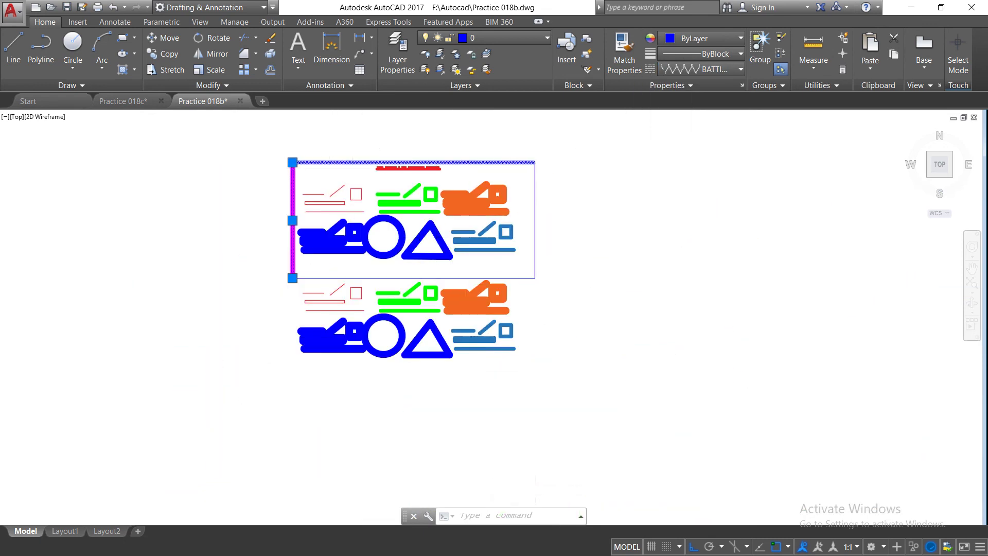
{"action": "scroll", "coordinate": [444, 264], "scroll_direction": "up", "scroll_amount": 2}
Give the bottom and right border lines the BATTING linetype and deselect them.
{"action": "left_click", "coordinate": [585, 284]}
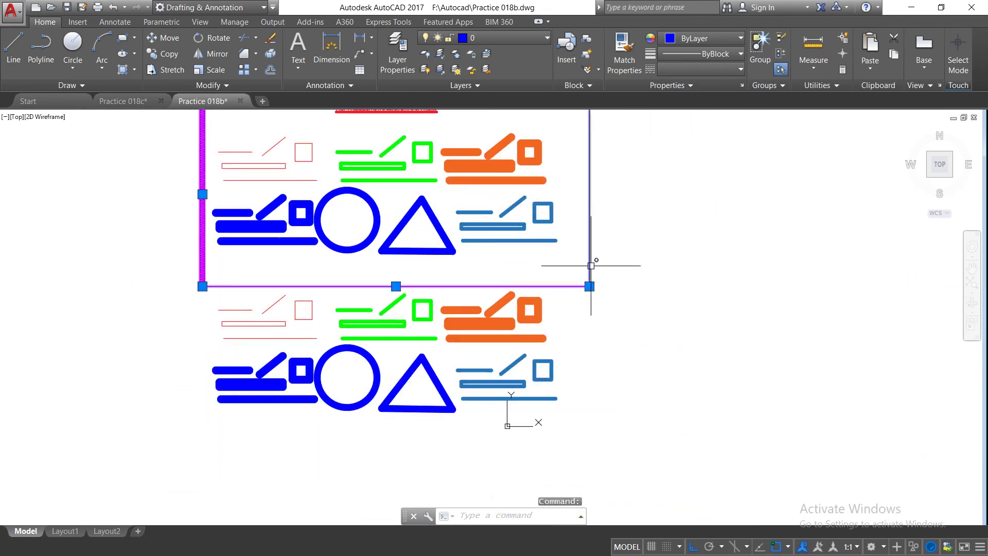
{"action": "left_click", "coordinate": [591, 265]}
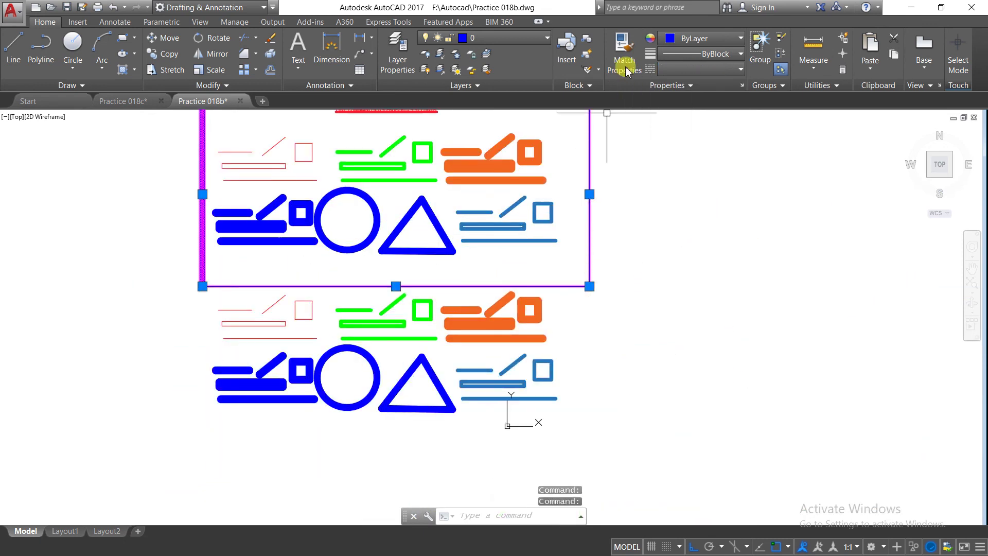
{"action": "left_click", "coordinate": [740, 69]}
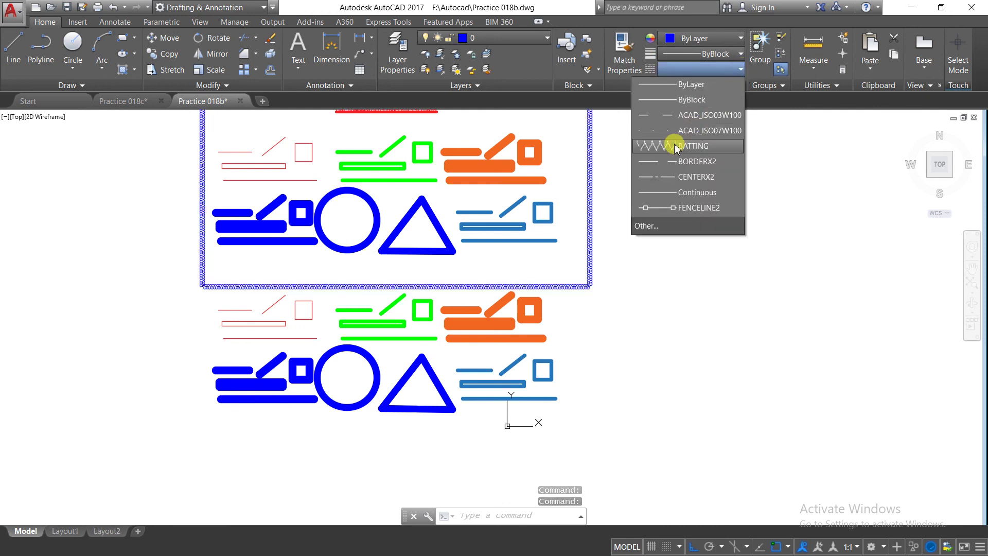
{"action": "left_click", "coordinate": [713, 146]}
{"action": "scroll", "coordinate": [644, 215], "scroll_direction": "up", "scroll_amount": 2}
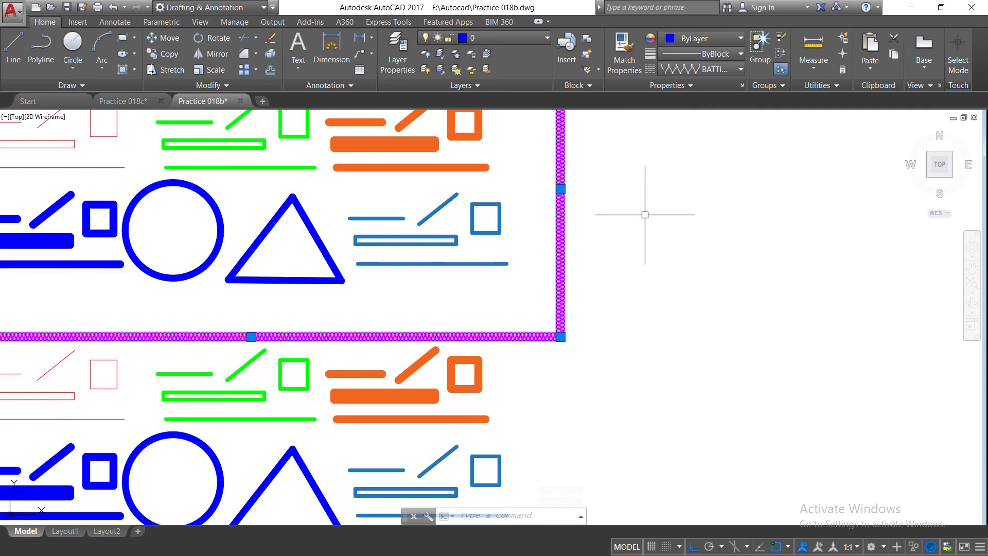
{"action": "key", "text": "Escape"}
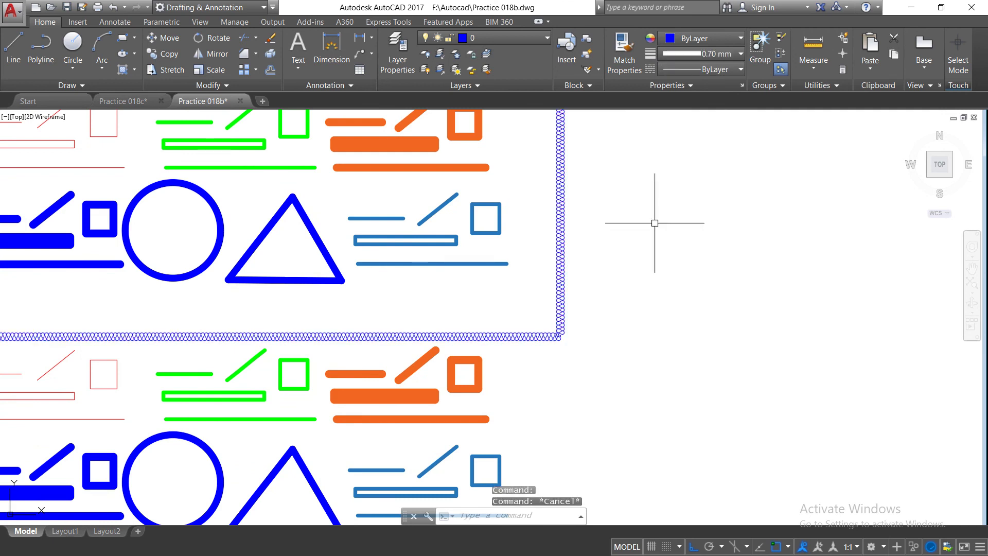
{"action": "scroll", "coordinate": [659, 226], "scroll_direction": "down", "scroll_amount": 2}
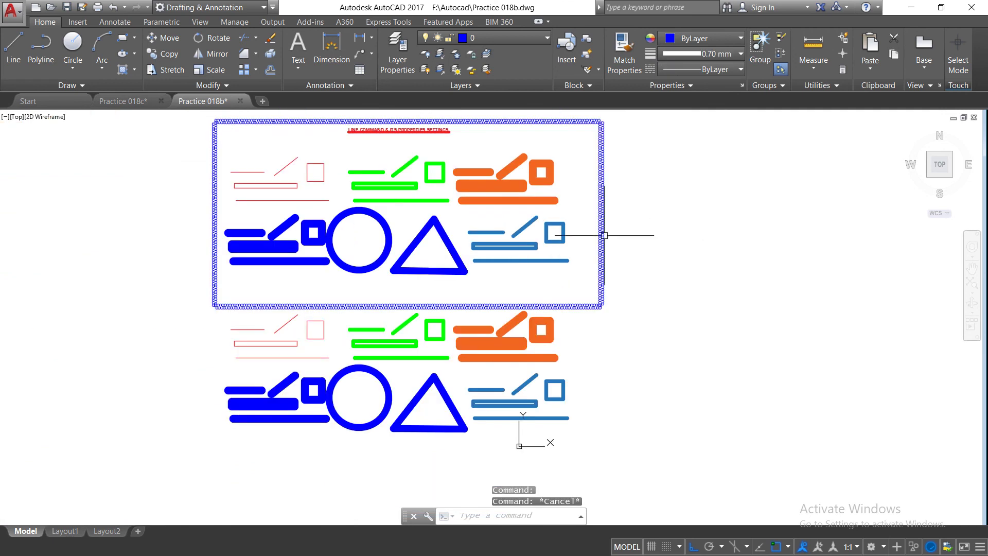
{"action": "scroll", "coordinate": [355, 165], "scroll_direction": "up", "scroll_amount": 2}
{"action": "scroll", "coordinate": [460, 288], "scroll_direction": "down", "scroll_amount": 2}
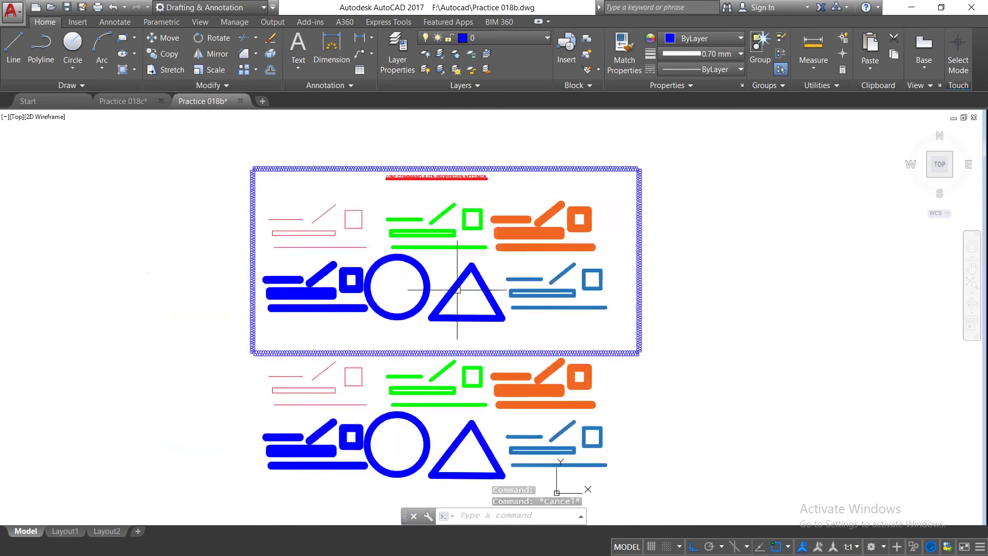
{"action": "scroll", "coordinate": [334, 181], "scroll_direction": "up", "scroll_amount": 2}
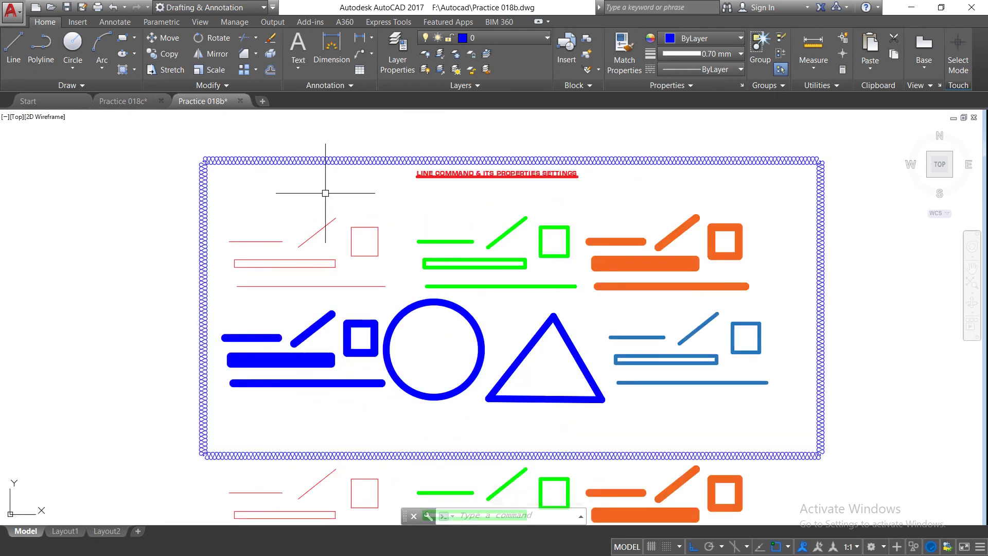
{"action": "scroll", "coordinate": [326, 193], "scroll_direction": "up", "scroll_amount": 2}
Apply the BATTING linetype to the red group of shapes.
{"action": "left_click", "coordinate": [439, 353]}
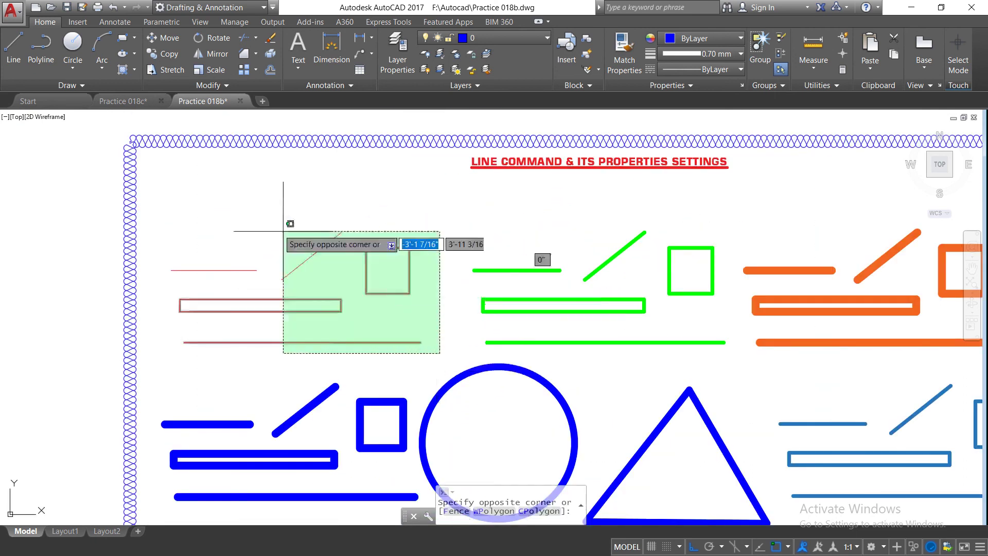
{"action": "left_click", "coordinate": [149, 206]}
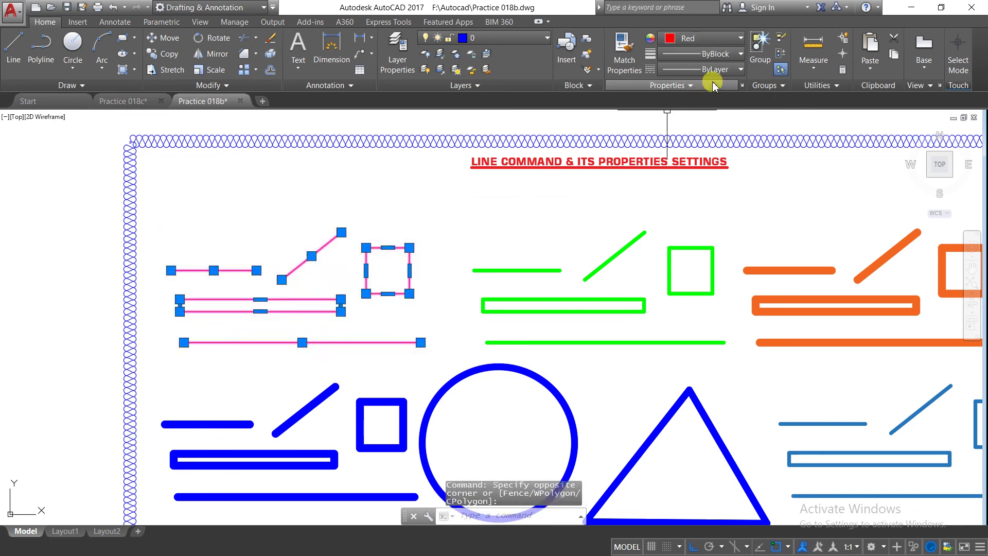
{"action": "left_click", "coordinate": [740, 70]}
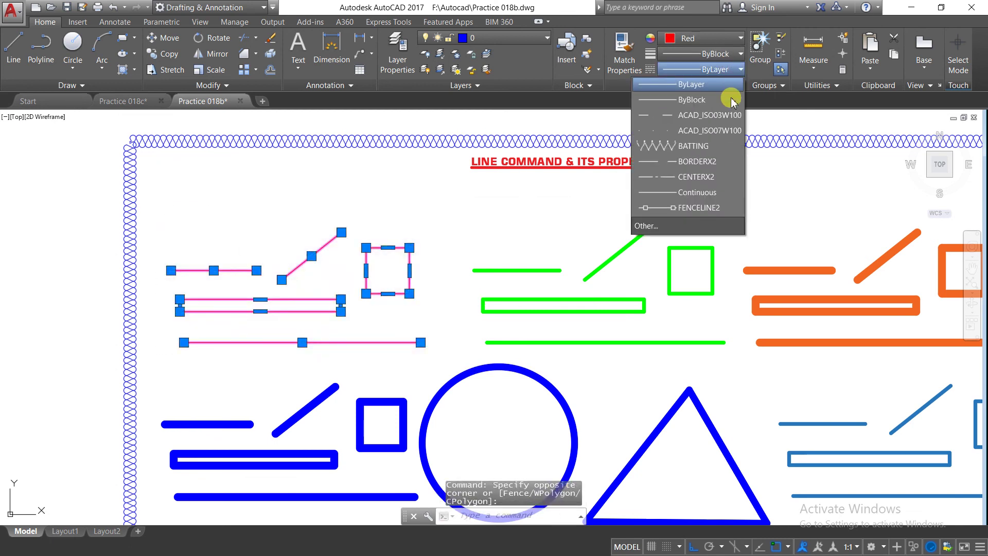
{"action": "left_click", "coordinate": [711, 146]}
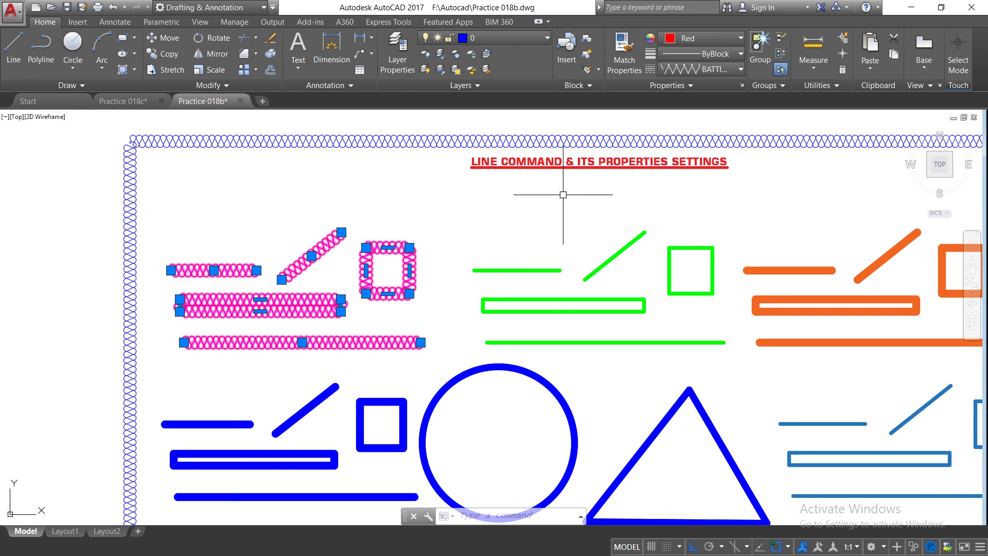
{"action": "key", "text": "Escape"}
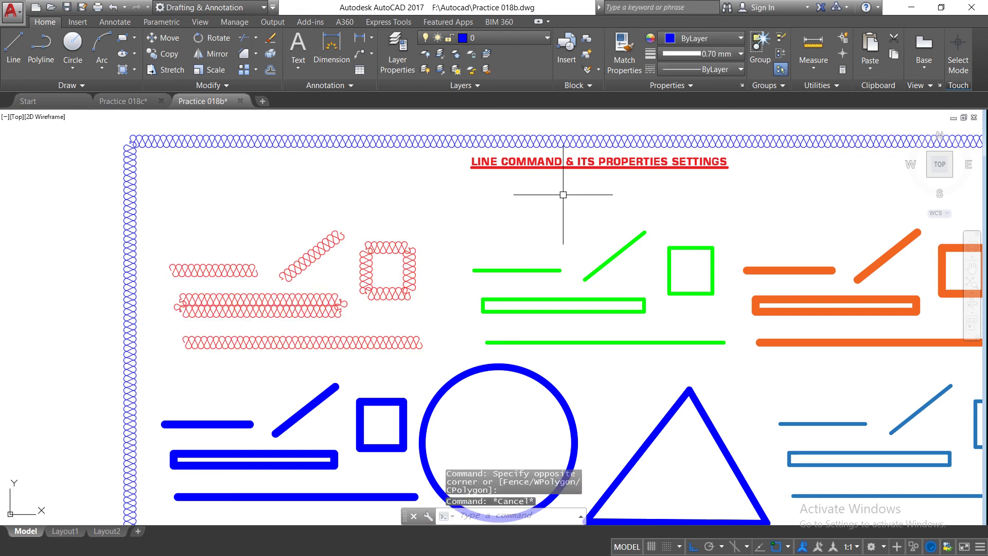
Apply the FENCELINE2 linetype to the green group of shapes.
{"action": "left_click", "coordinate": [736, 353]}
{"action": "left_click", "coordinate": [507, 229]}
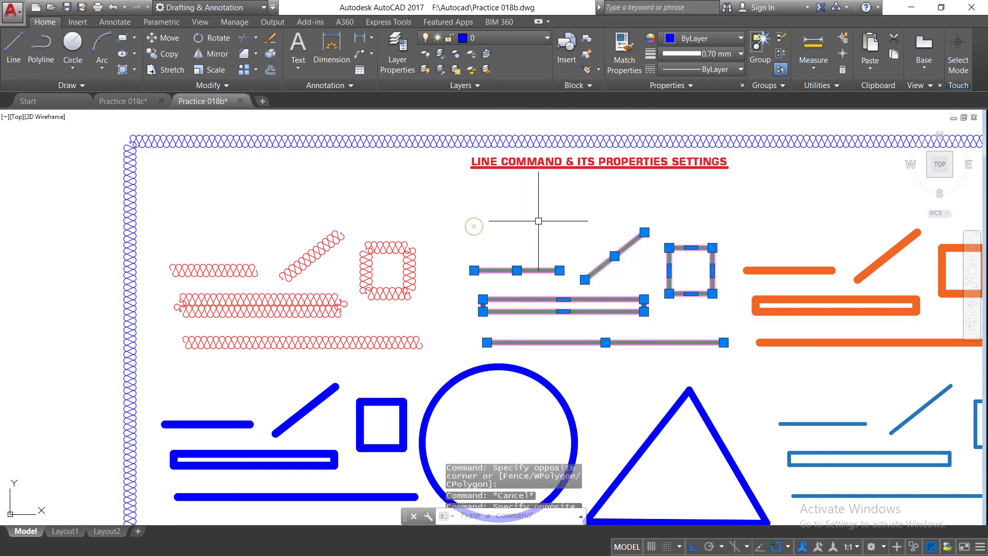
{"action": "left_click", "coordinate": [740, 69]}
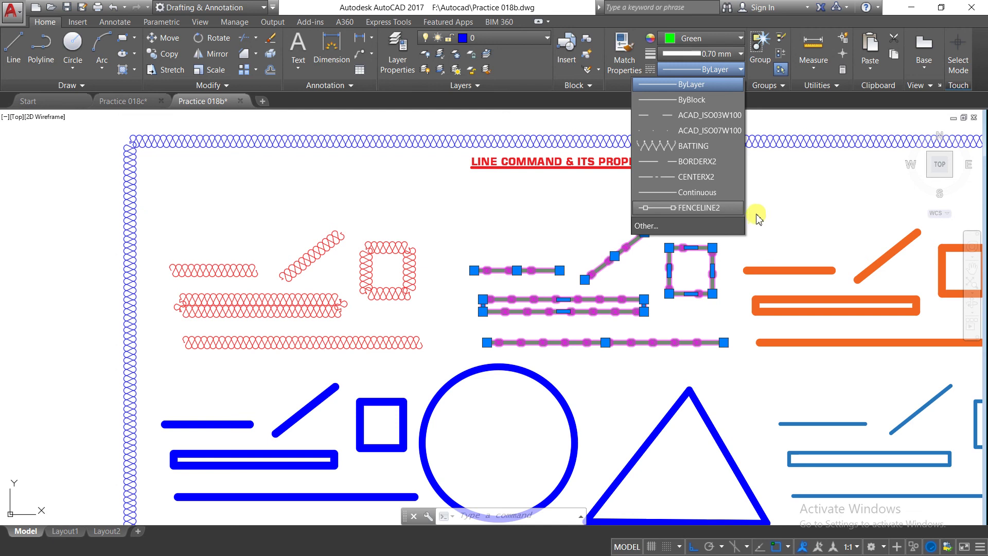
{"action": "left_click", "coordinate": [741, 208]}
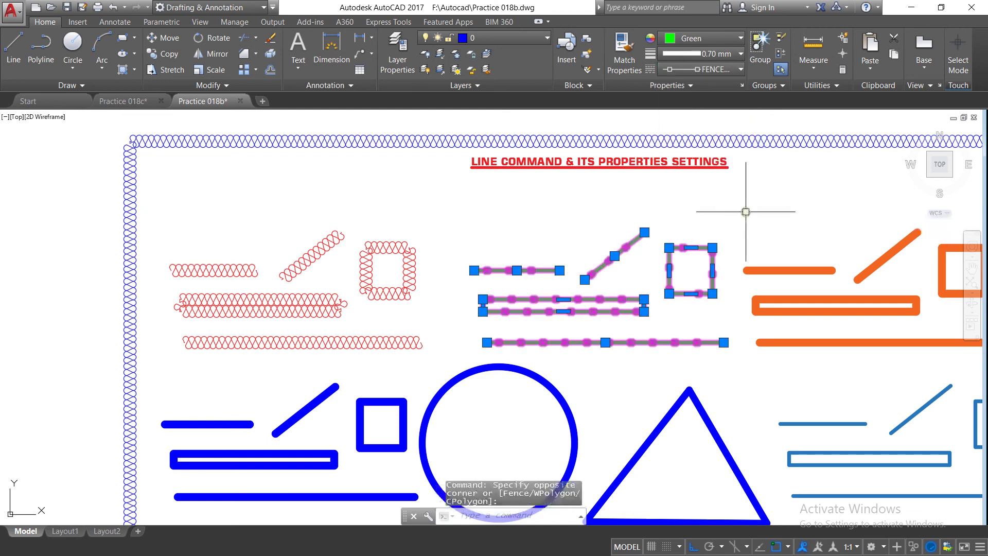
{"action": "key", "text": "Escape"}
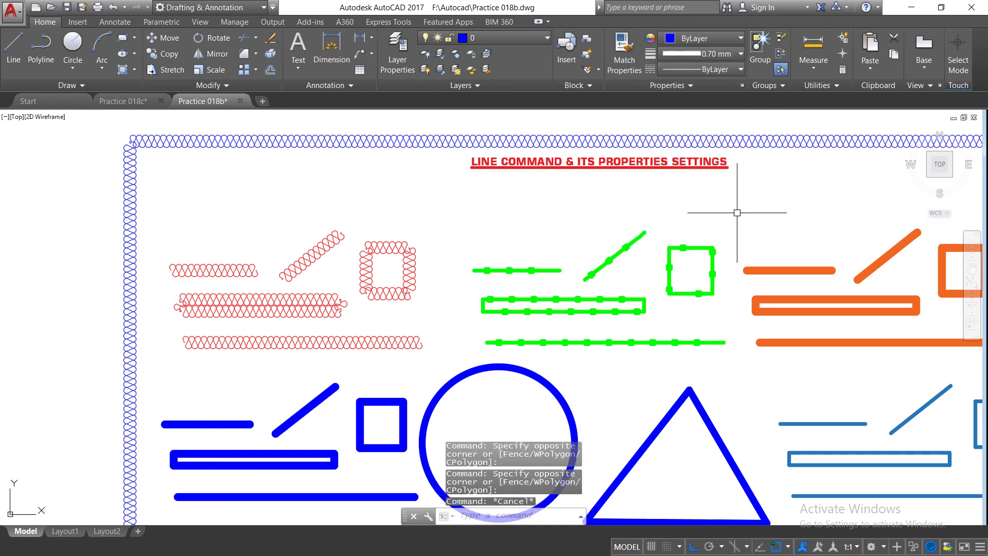
Apply the FENCELINE2 linetype to the orange lines and square in the upper right.
{"action": "scroll", "coordinate": [666, 214], "scroll_direction": "down", "scroll_amount": 3}
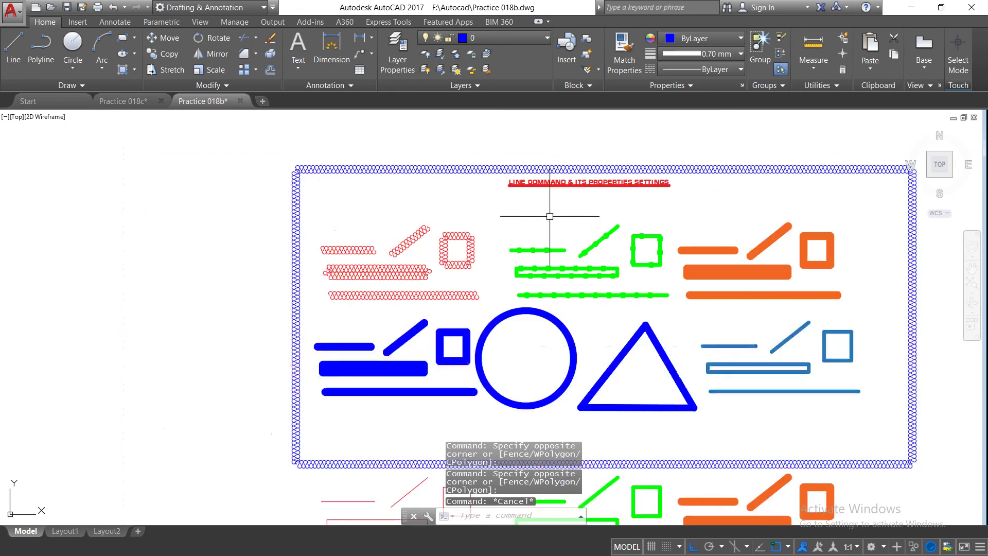
{"action": "scroll", "coordinate": [828, 276], "scroll_direction": "up", "scroll_amount": 3}
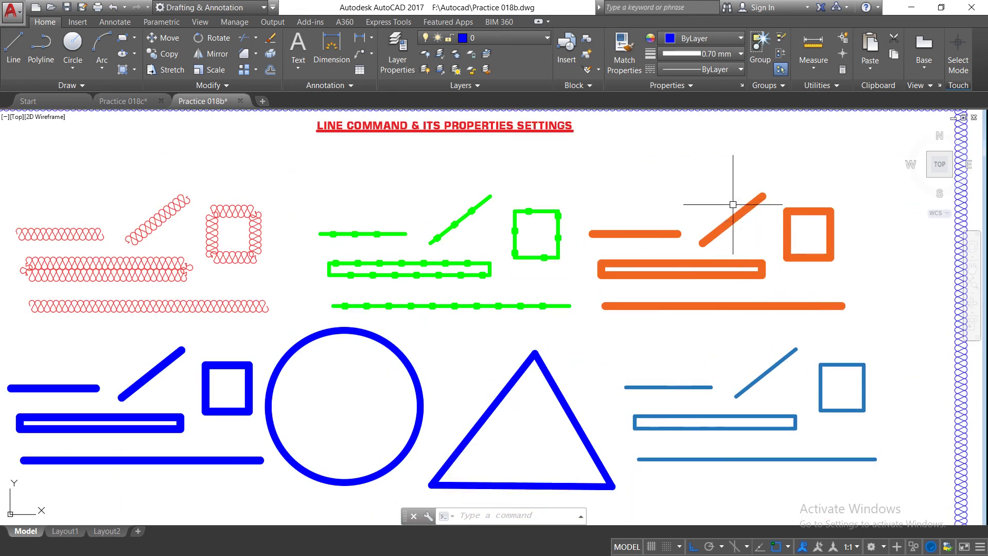
{"action": "scroll", "coordinate": [733, 205], "scroll_direction": "up", "scroll_amount": 2}
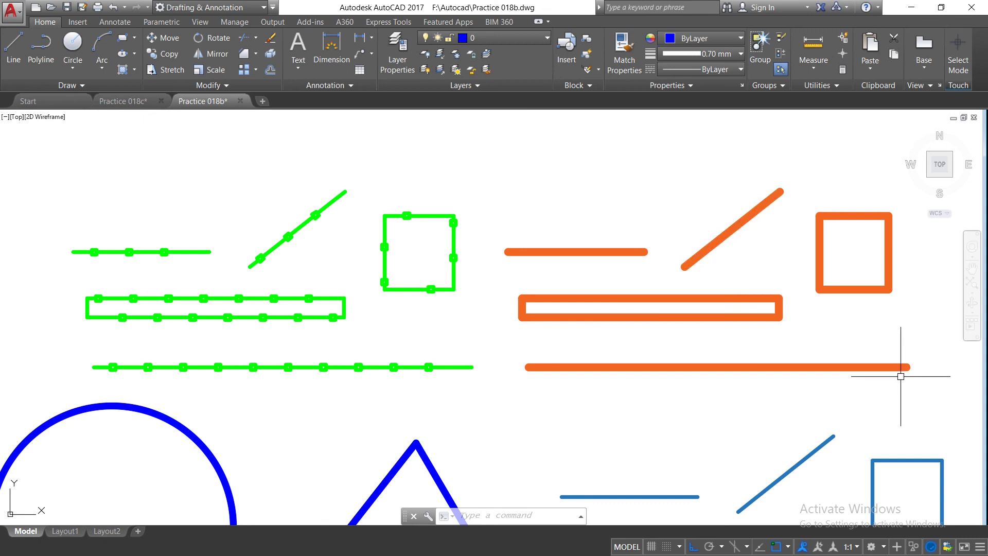
{"action": "left_click", "coordinate": [922, 384]}
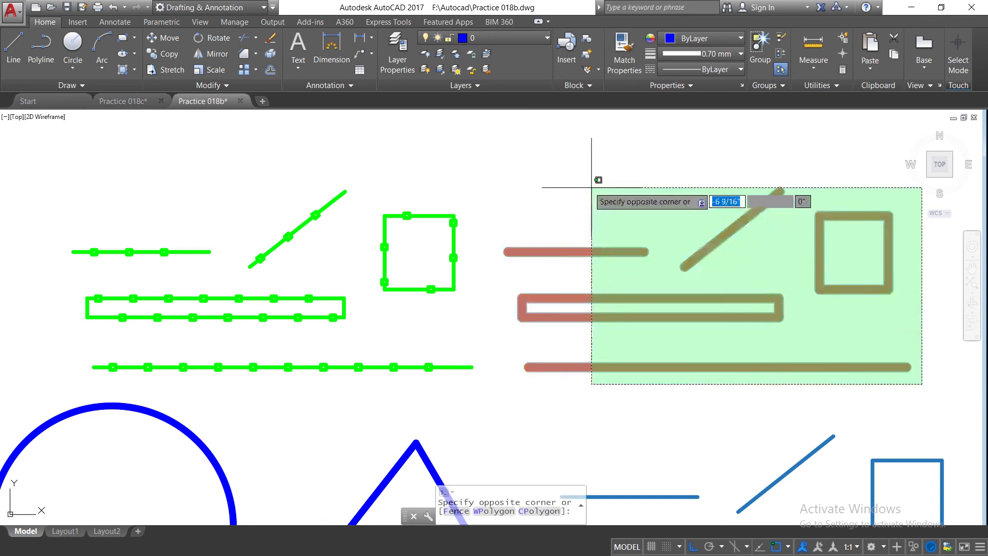
{"action": "left_click", "coordinate": [502, 163]}
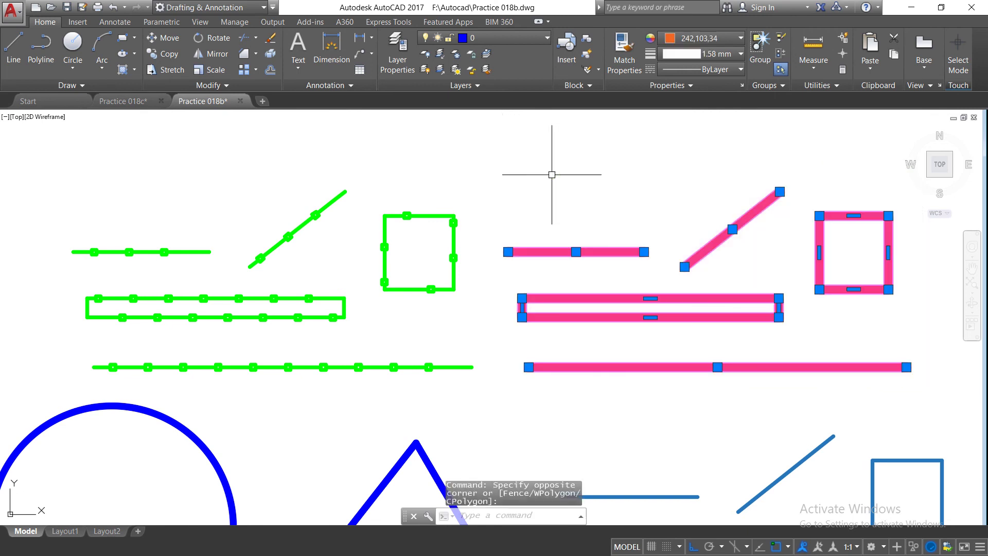
{"action": "left_click", "coordinate": [740, 70]}
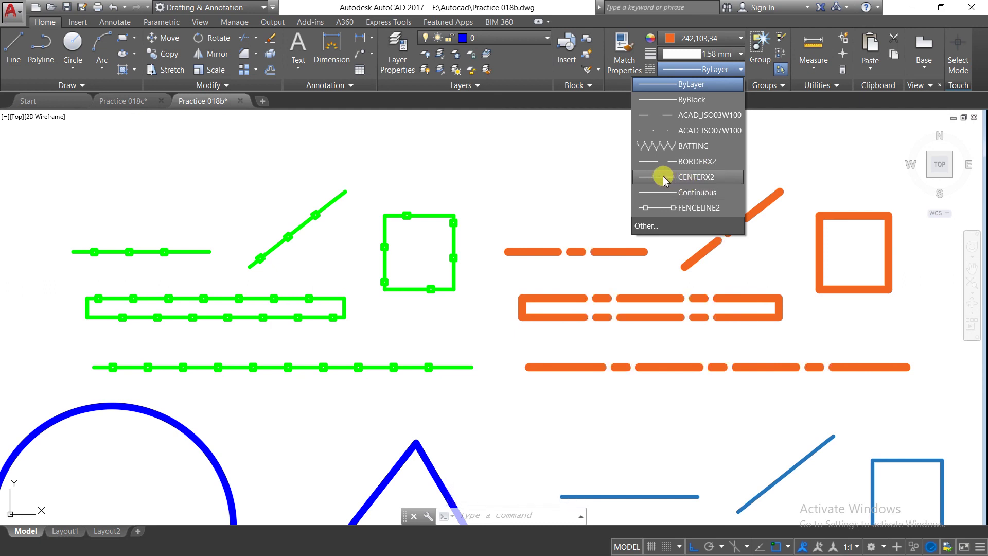
{"action": "left_click", "coordinate": [662, 209]}
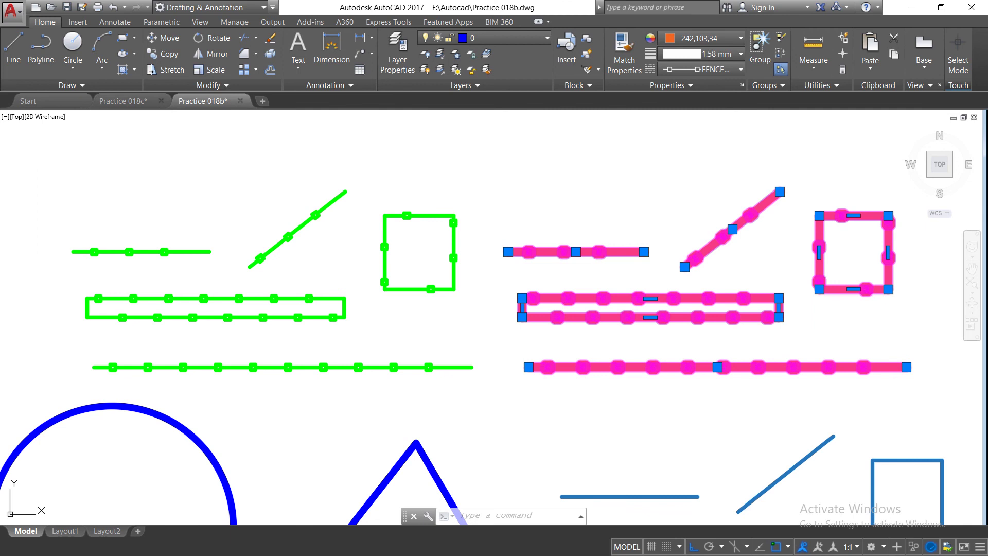
{"action": "key", "text": "Escape"}
{"action": "scroll", "coordinate": [673, 199], "scroll_direction": "down", "scroll_amount": 4}
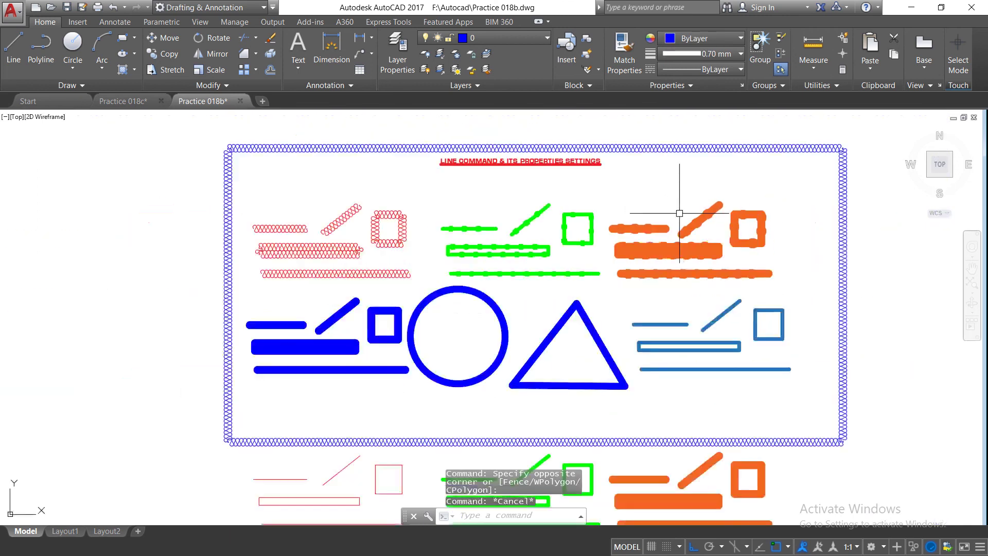
{"action": "scroll", "coordinate": [476, 160], "scroll_direction": "up", "scroll_amount": 2}
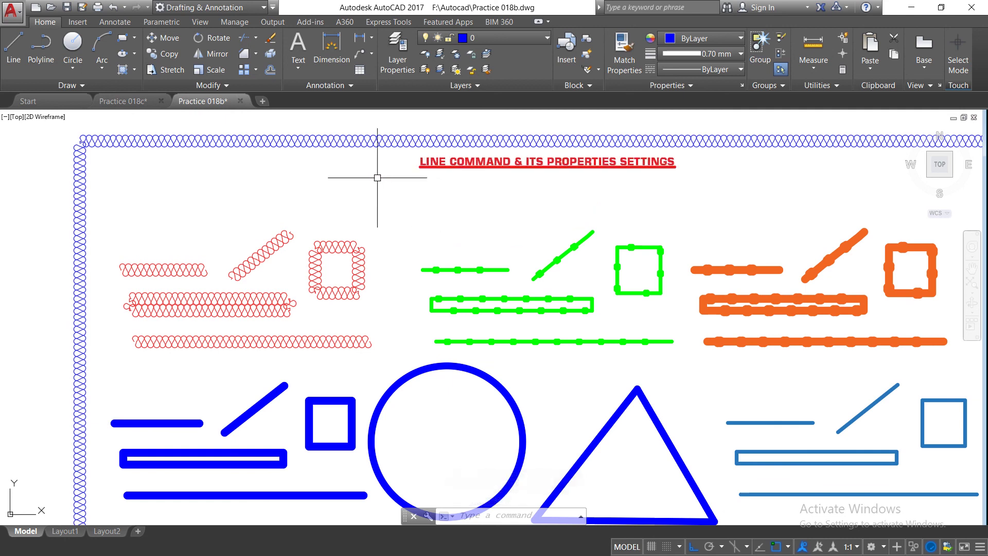
{"action": "scroll", "coordinate": [353, 180], "scroll_direction": "down", "scroll_amount": 2}
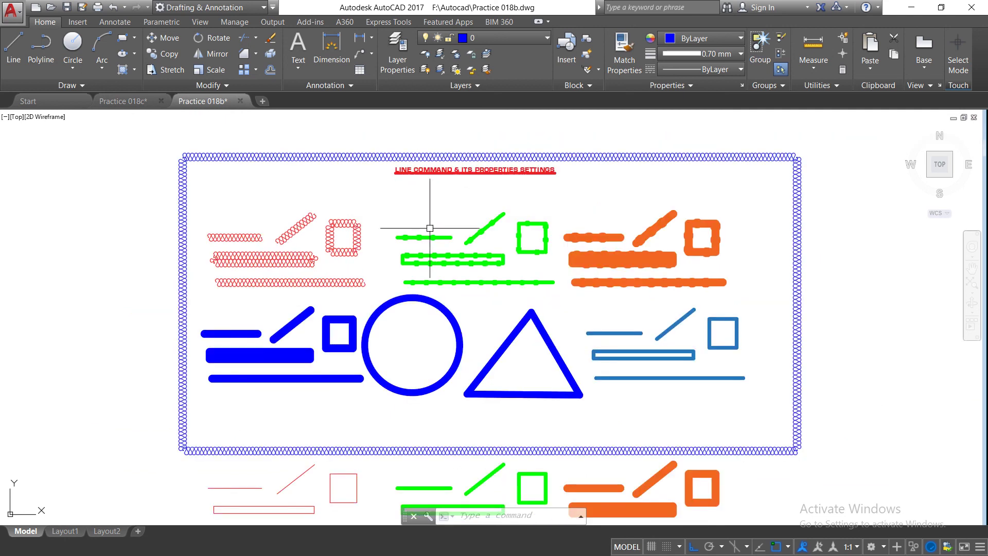